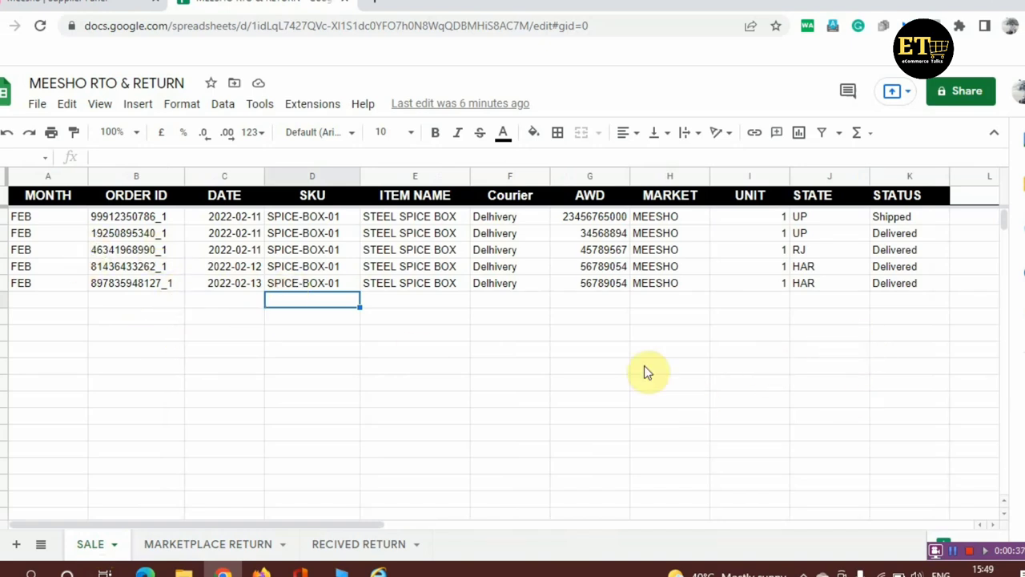
# Go through the SALE sheet's columns from MONTH to STATUS along the first empty row below the orders.
pyautogui.click(43, 300)
pyautogui.click(135, 305)
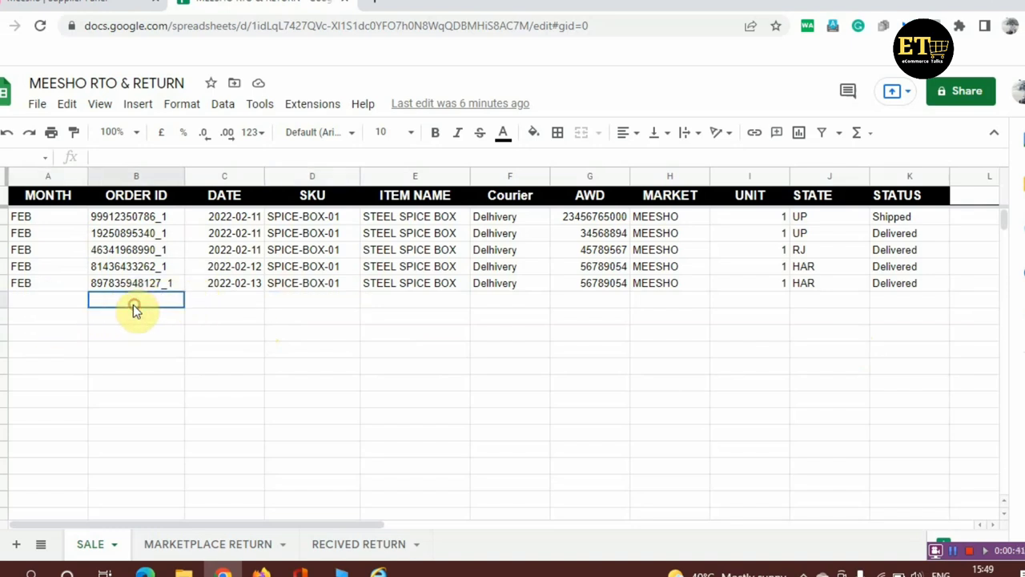
pyautogui.click(220, 303)
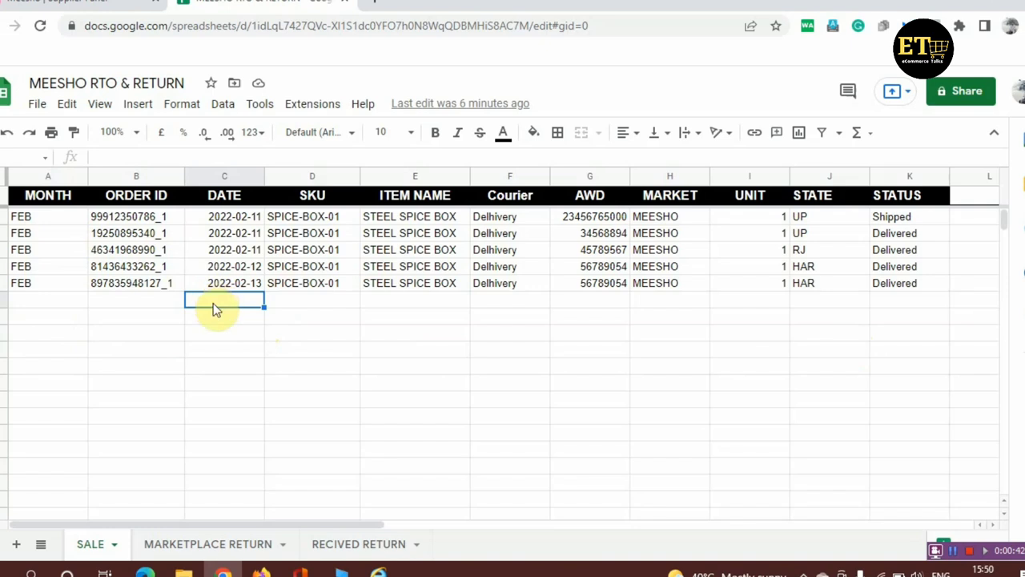
pyautogui.click(287, 306)
pyautogui.click(441, 312)
pyautogui.click(528, 312)
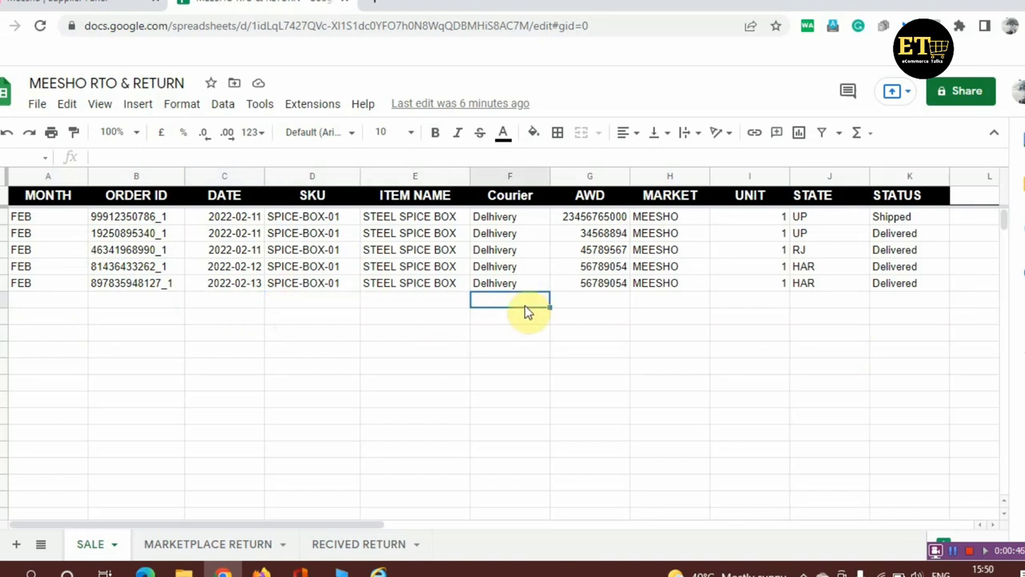
pyautogui.click(582, 305)
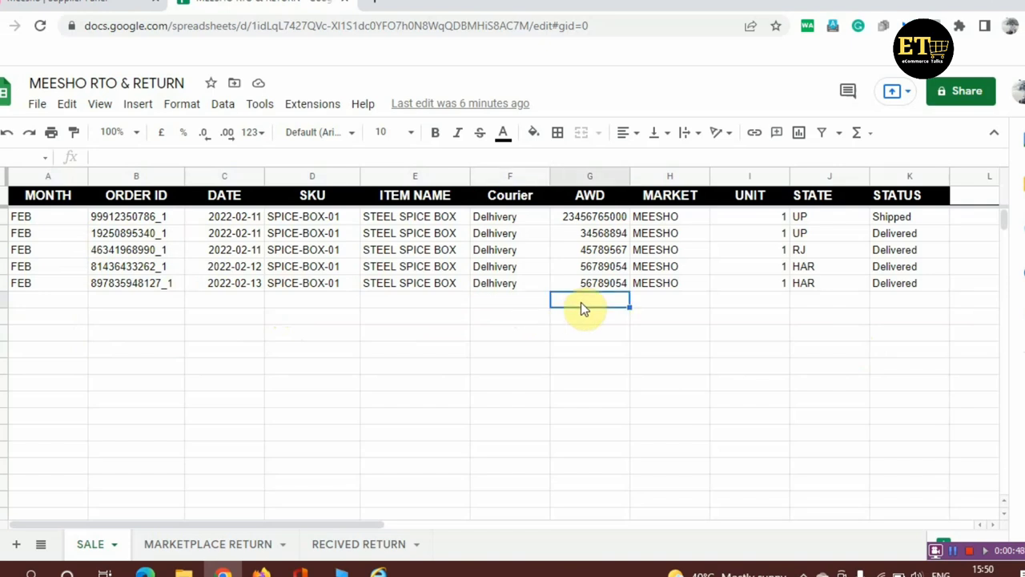
pyautogui.click(683, 305)
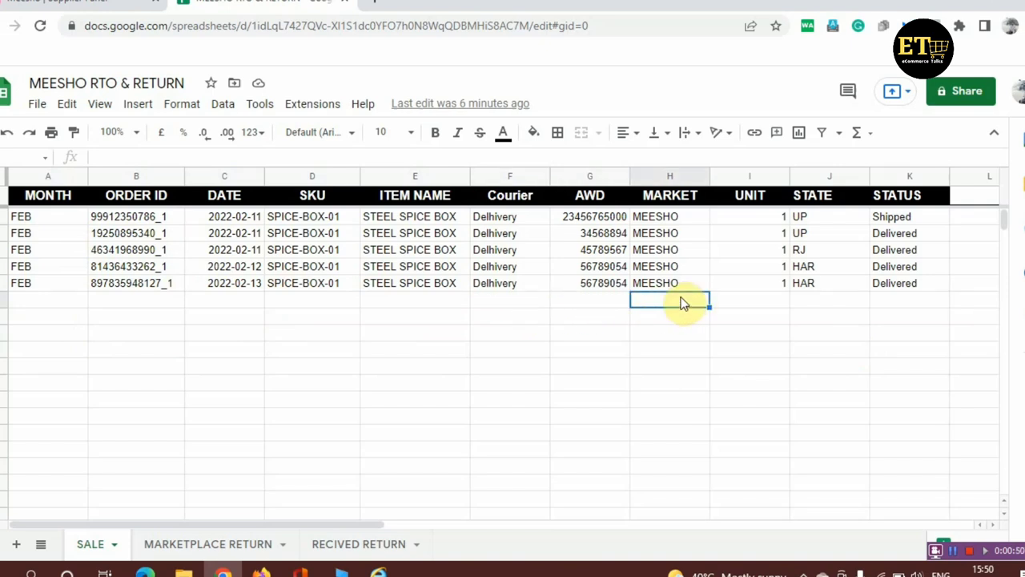
pyautogui.click(762, 306)
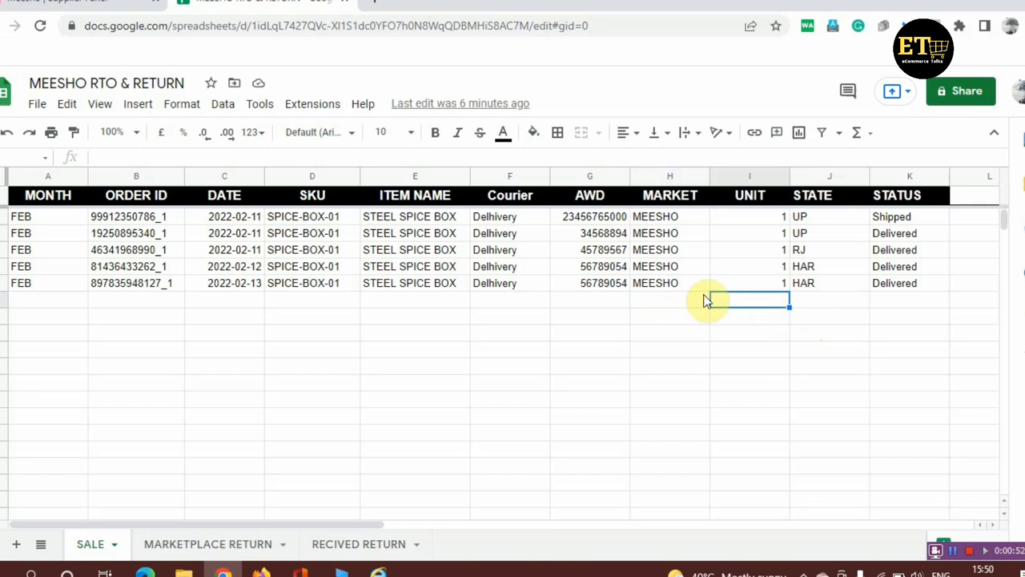
pyautogui.click(667, 302)
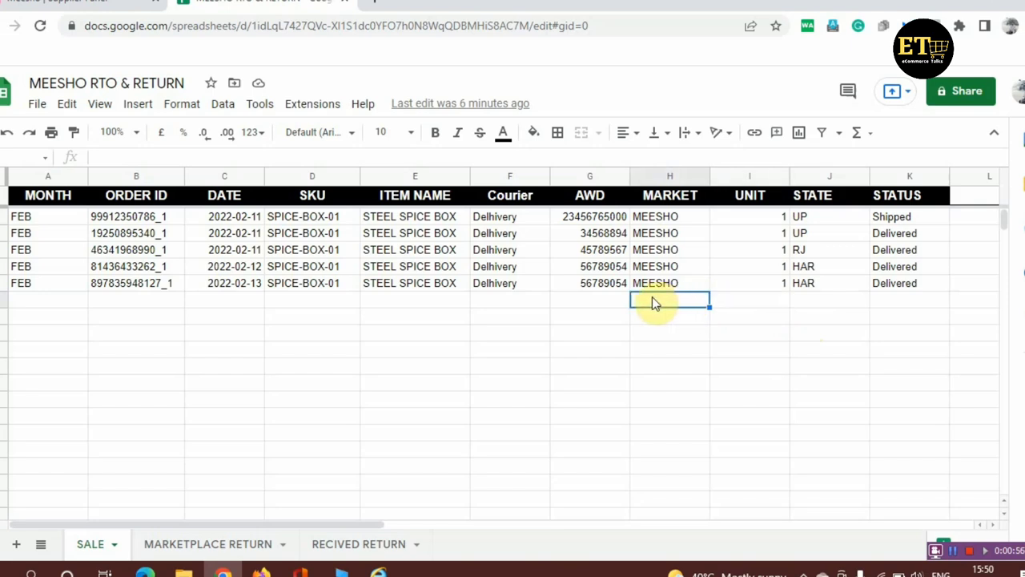
pyautogui.click(756, 312)
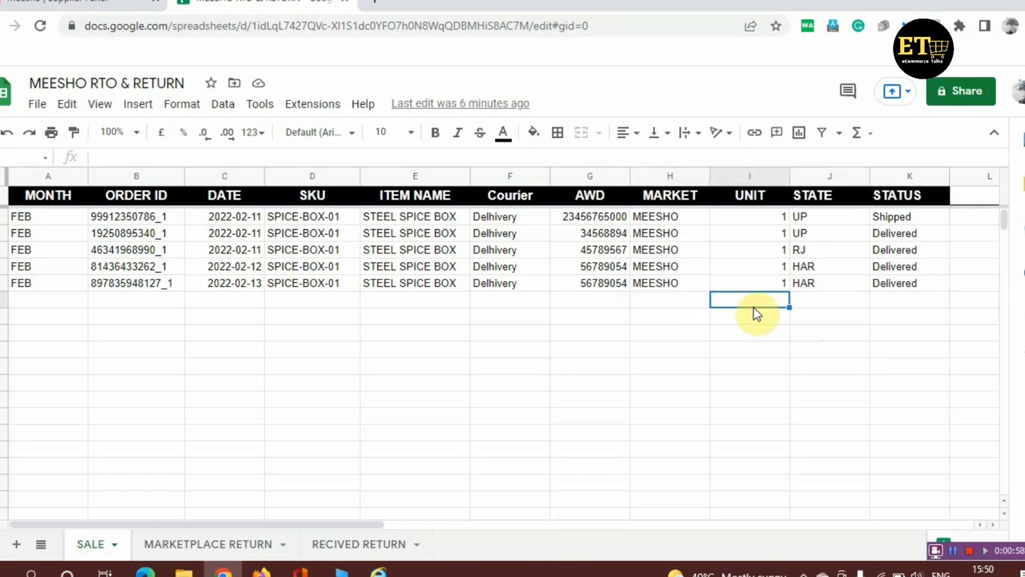
pyautogui.click(848, 302)
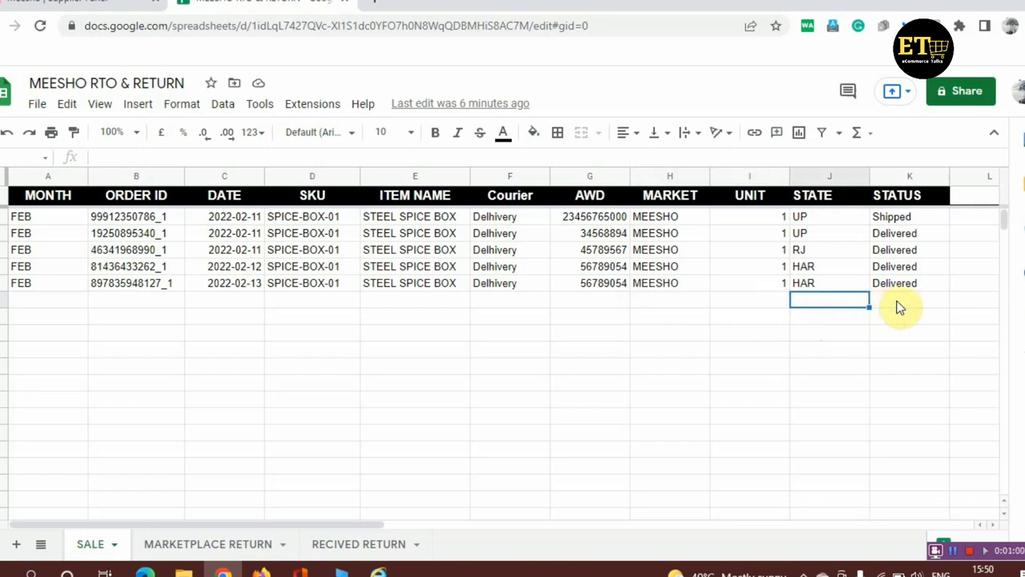
pyautogui.click(899, 309)
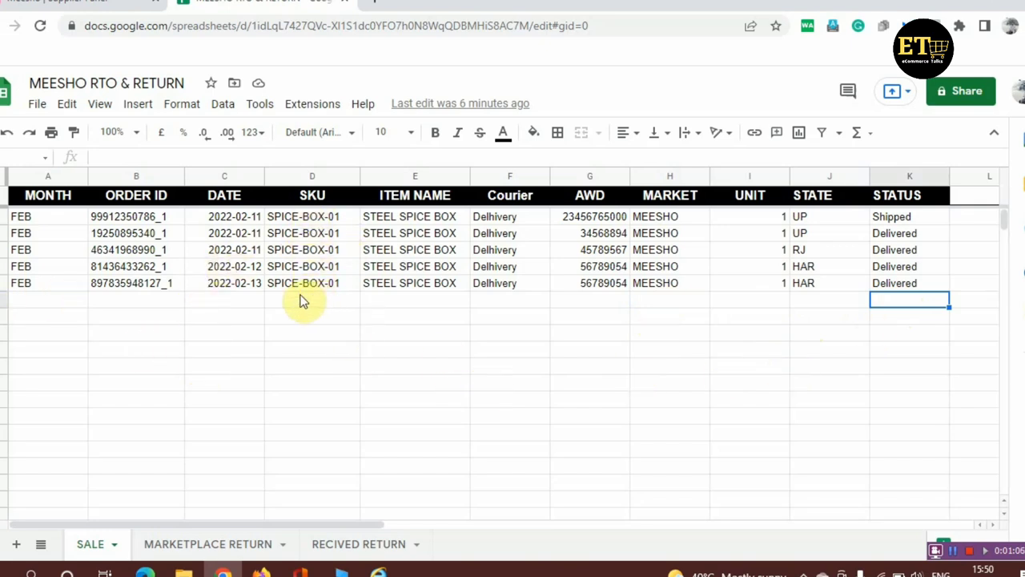
pyautogui.click(274, 302)
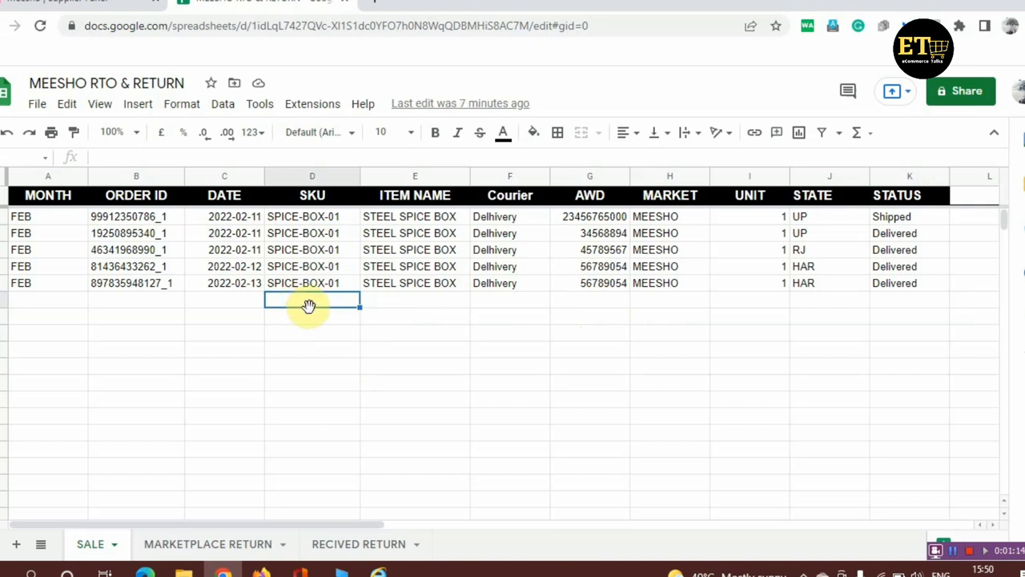
pyautogui.press('Down')
pyautogui.press('Down')
pyautogui.press('Up')
pyautogui.press('Up')
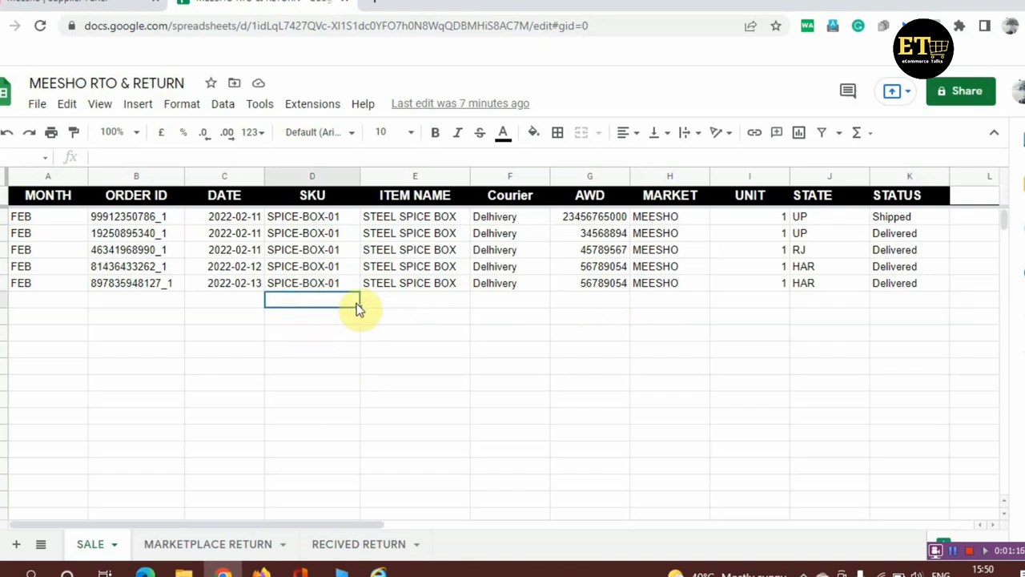
pyautogui.press('Right')
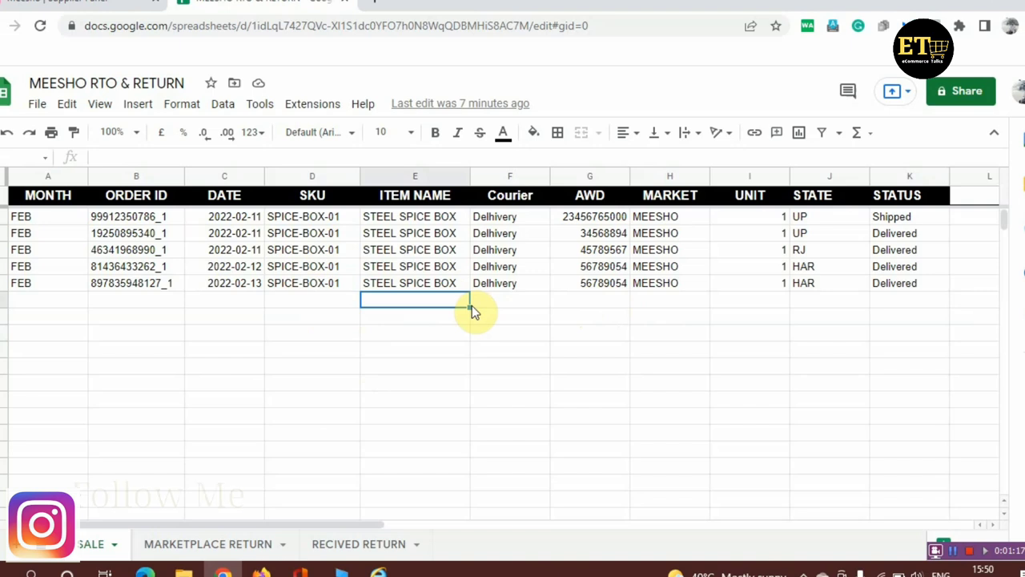
pyautogui.press('Right')
pyautogui.press('Right')
pyautogui.press('Right')
pyautogui.press('Right')
pyautogui.press('Right')
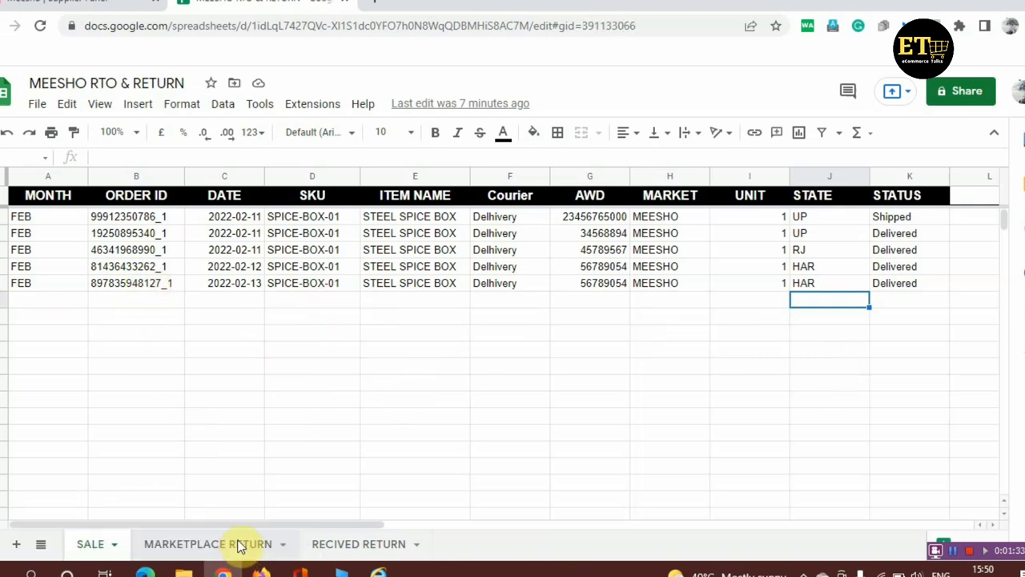
# Copy the in-transit return's suborder ID from the Meesho supplier panel into the first ORDER ID cell of the MARKETPLACE RETURN sheet.
pyautogui.click(238, 544)
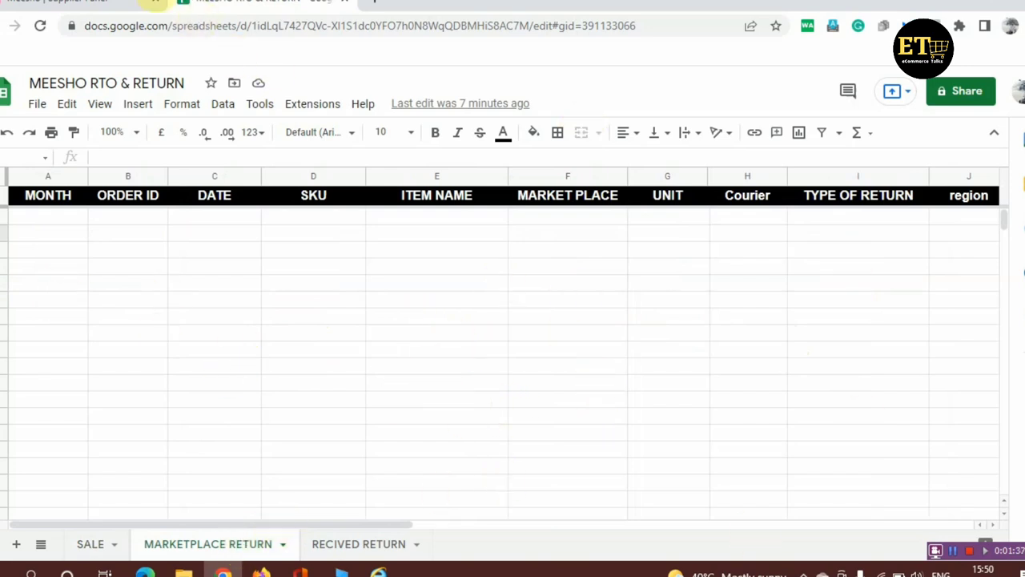
pyautogui.click(96, 3)
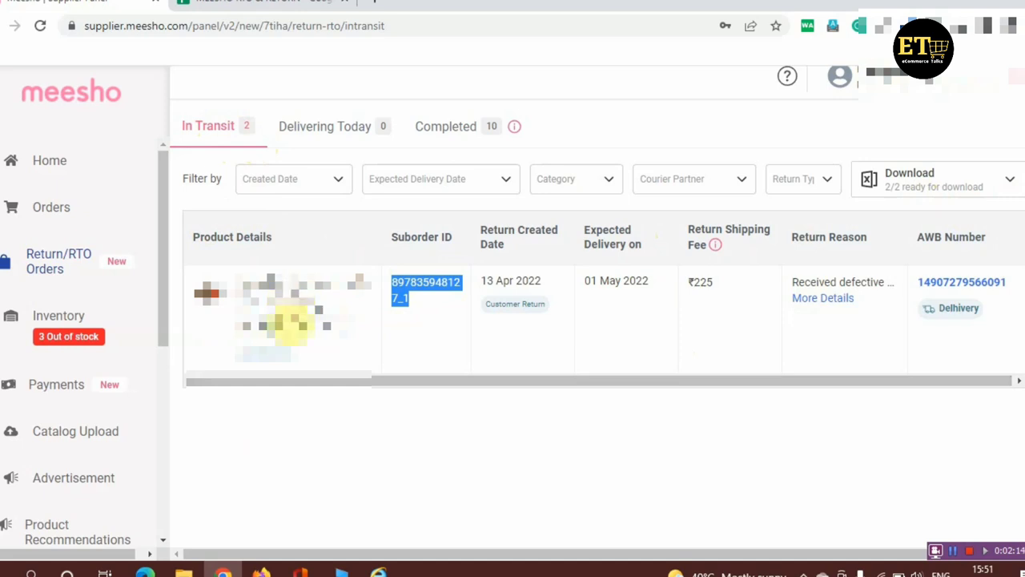
pyautogui.click(407, 331)
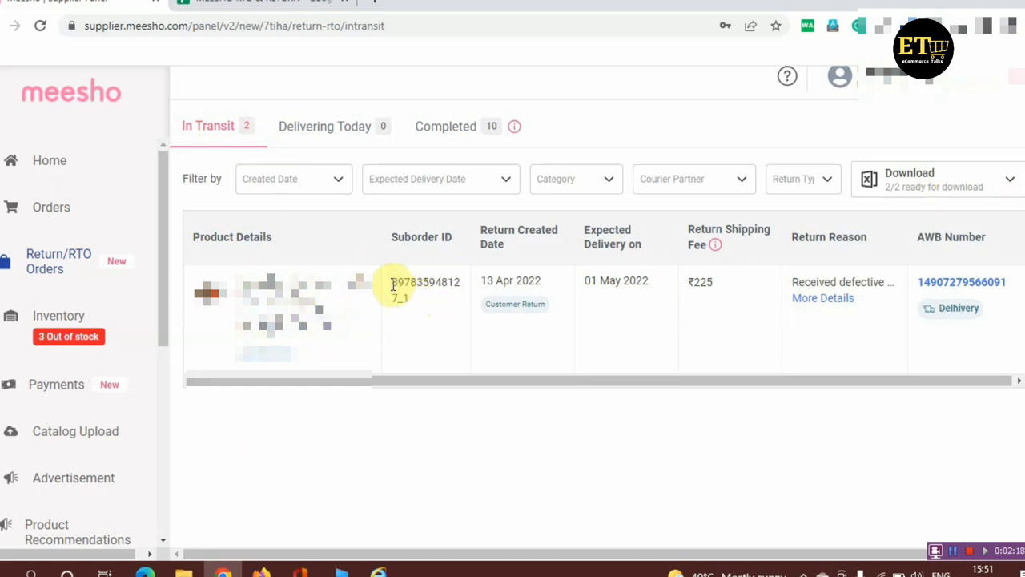
pyautogui.doubleClick(406, 303)
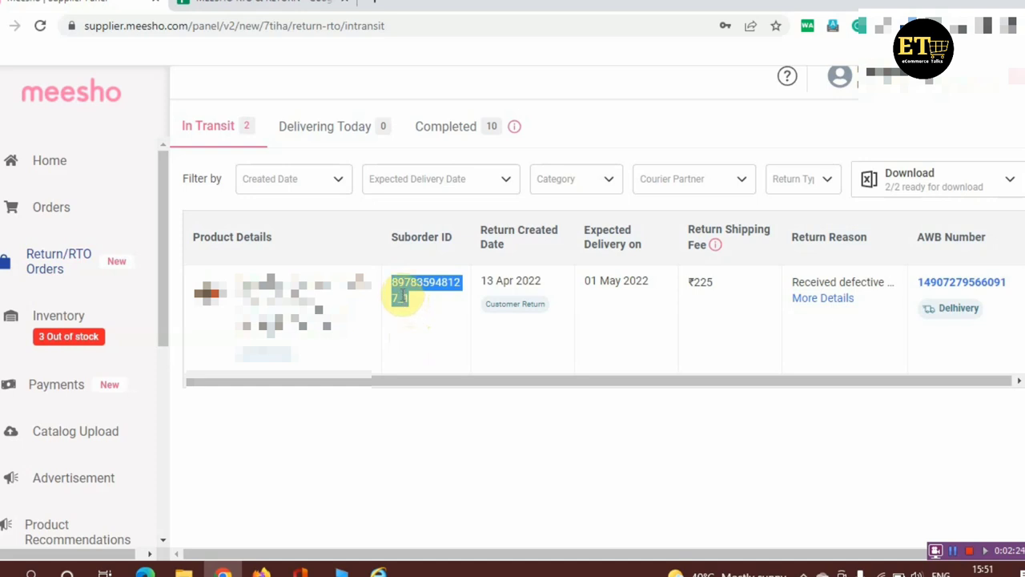
pyautogui.click(201, 3)
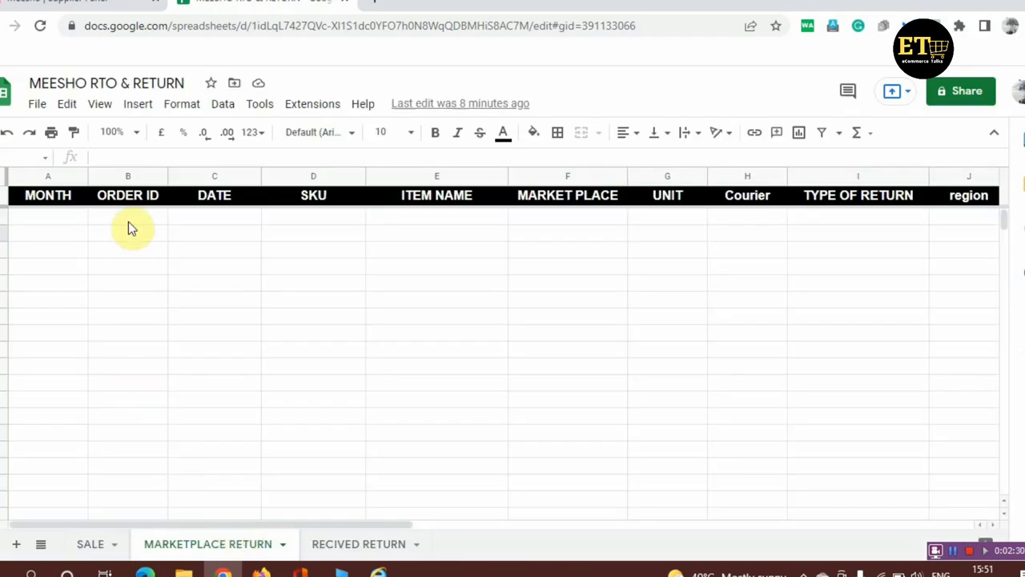
pyautogui.click(126, 225)
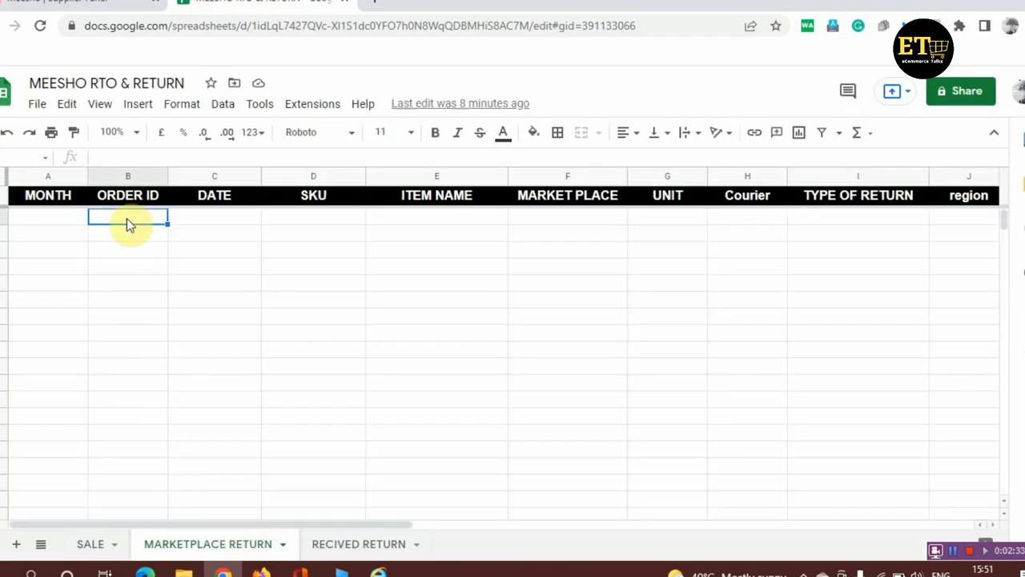
pyautogui.hotkey('ctrl', 'v')
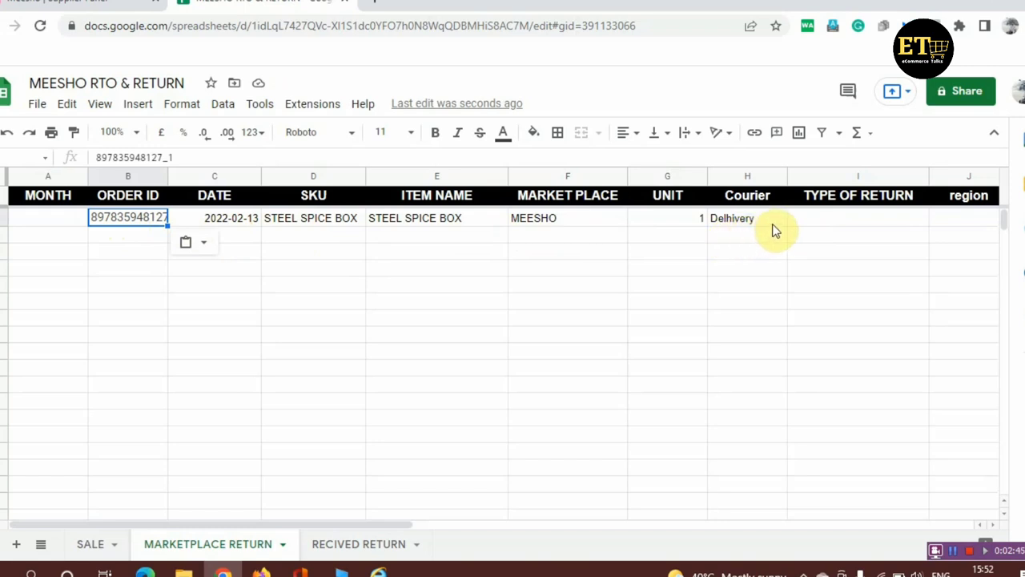
# Fill the TYPE OF RETURN cell of the MARKETPLACE RETURN row with "Customer Return", copied from the return's entry in the Meesho supplier panel.
pyautogui.click(860, 221)
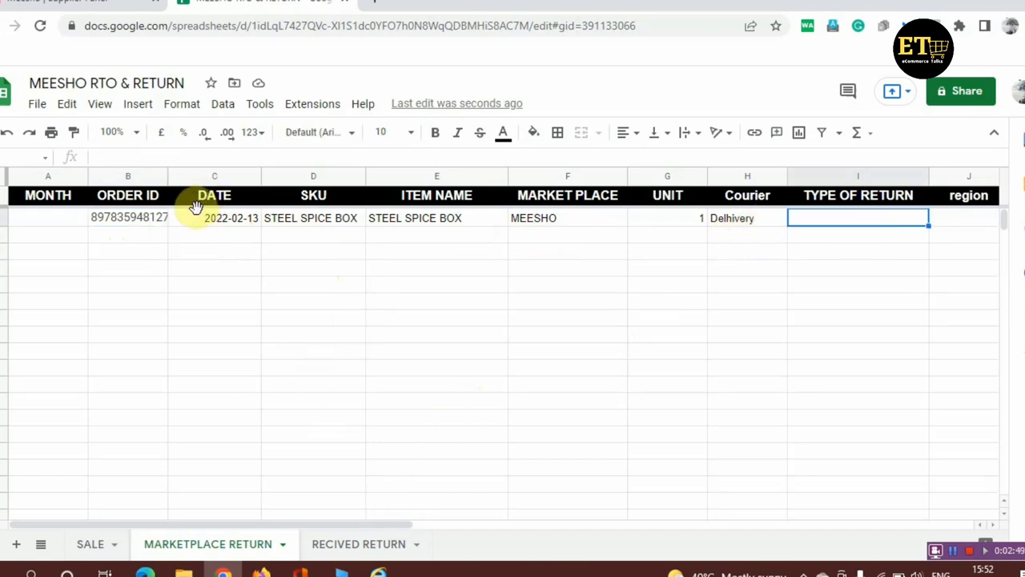
pyautogui.click(90, 544)
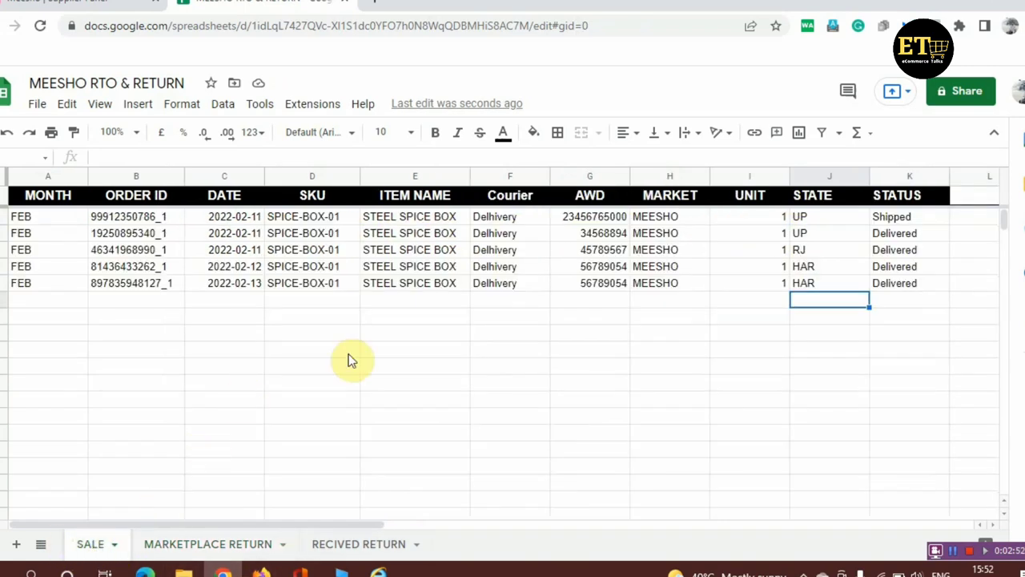
pyautogui.click(231, 547)
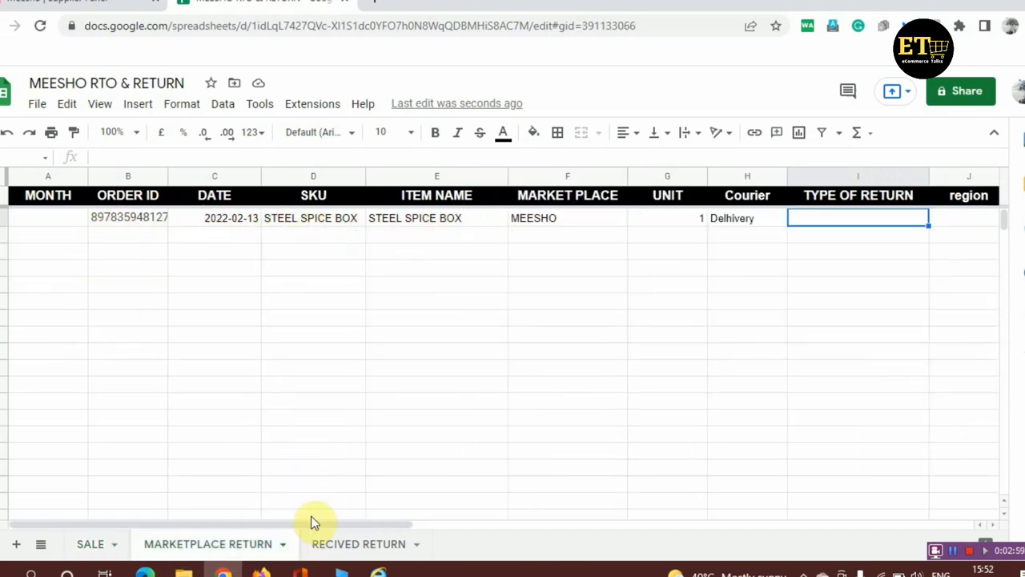
pyautogui.moveTo(311, 526); pyautogui.dragTo(421, 526)
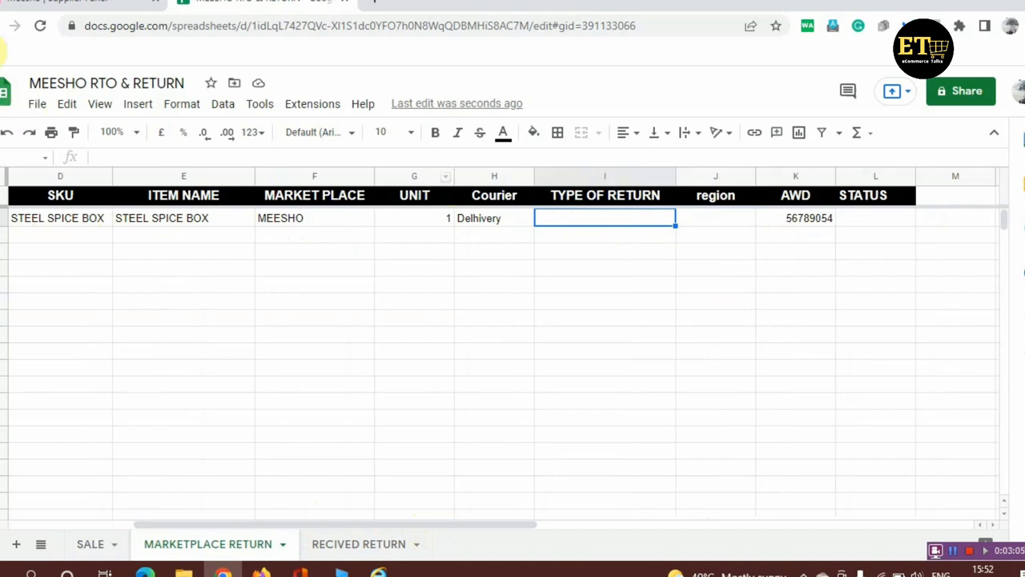
pyautogui.click(80, 4)
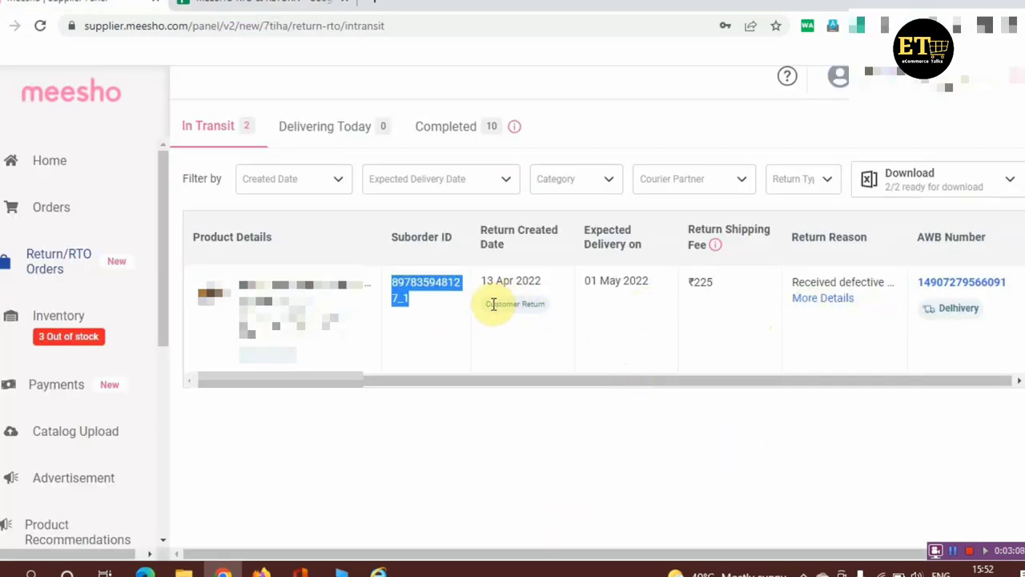
pyautogui.moveTo(487, 304); pyautogui.dragTo(543, 307)
pyautogui.hotkey('ctrl', 'c')
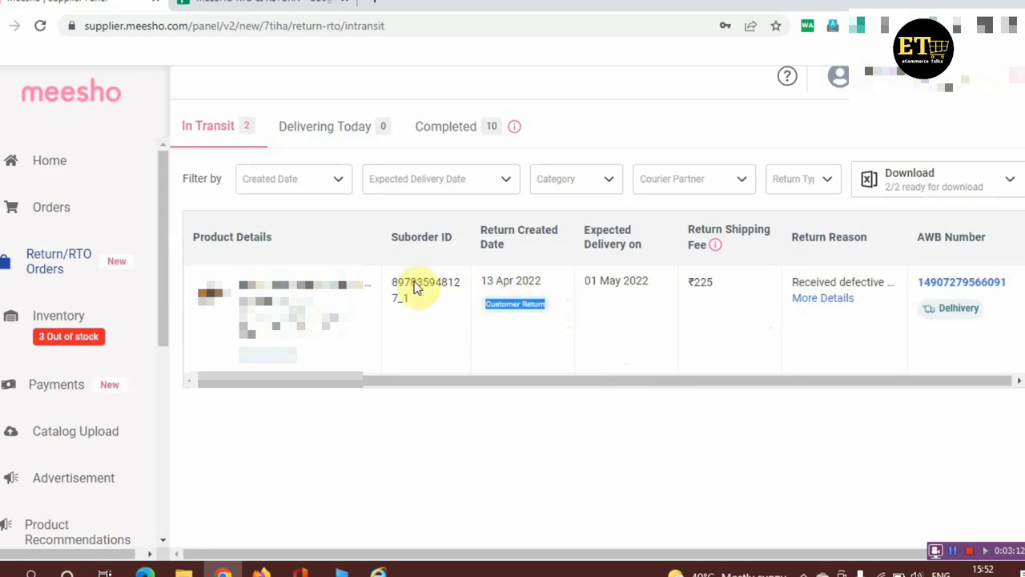
pyautogui.click(303, 4)
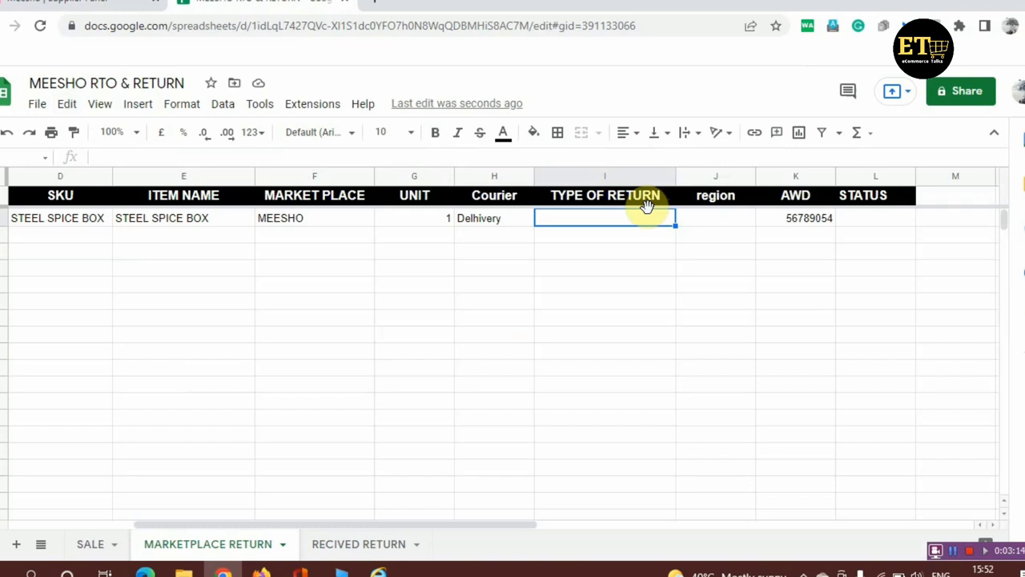
pyautogui.hotkey('ctrl', 'v')
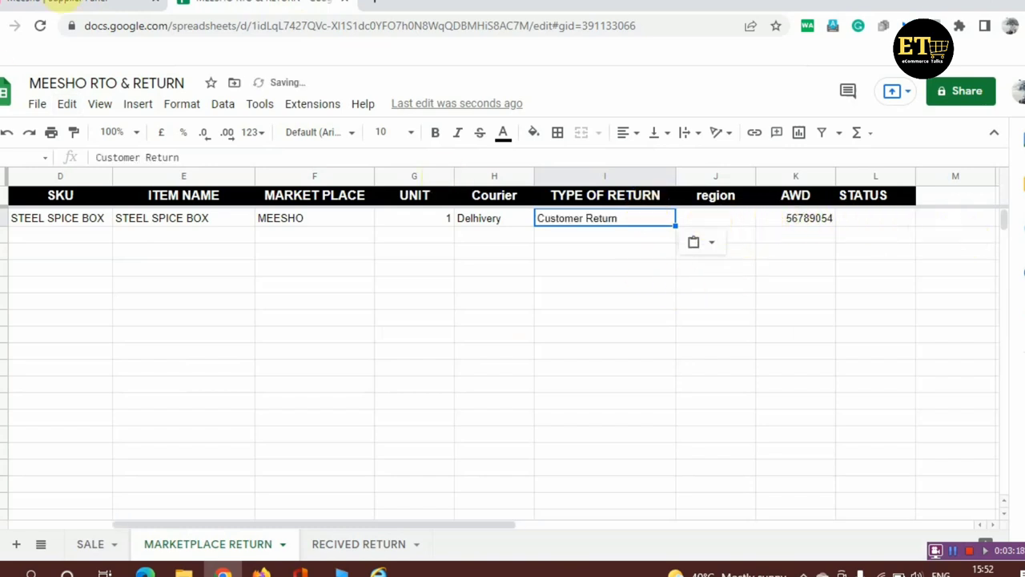
# Copy the detailed return reason "Product was broken or torn" from the Meesho supplier panel into the return row's region cell.
pyautogui.click(80, 4)
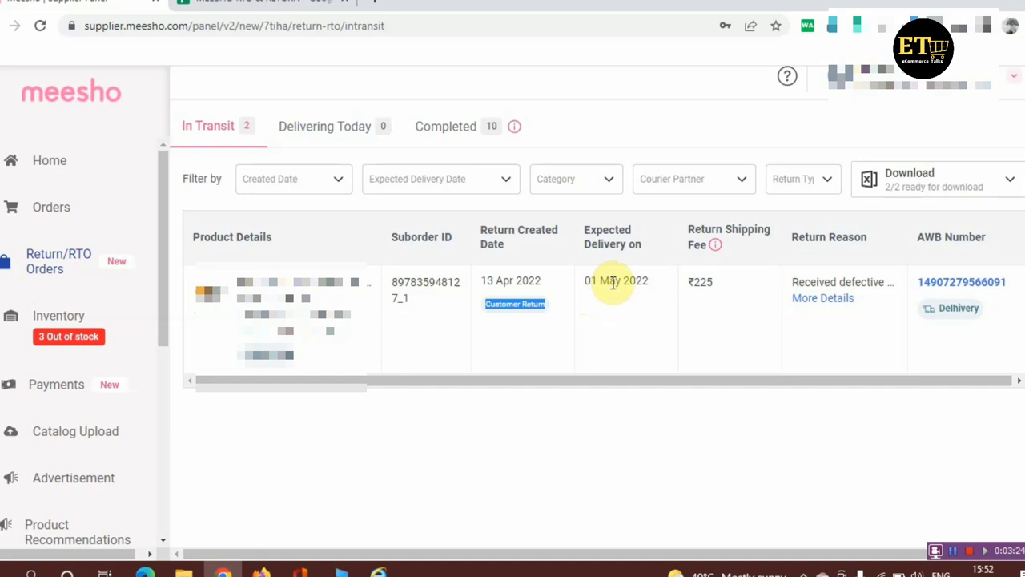
pyautogui.click(832, 298)
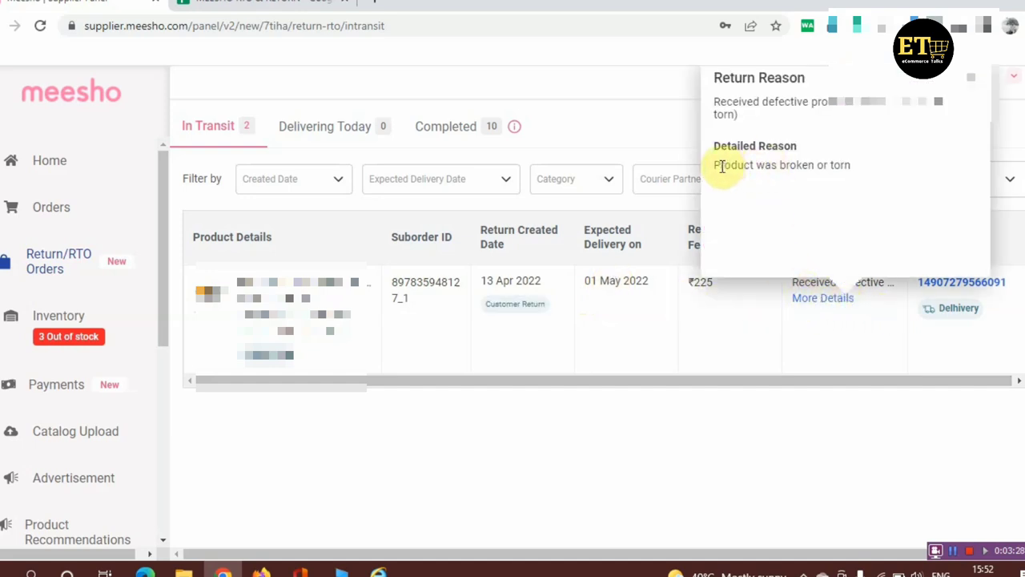
pyautogui.moveTo(713, 164); pyautogui.dragTo(851, 165)
pyautogui.hotkey('ctrl', 'c')
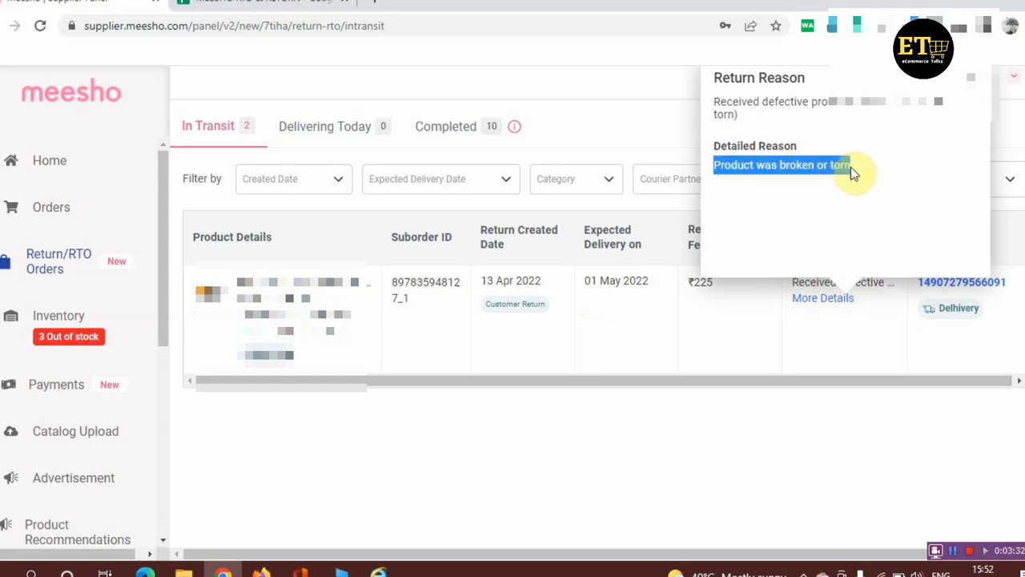
pyautogui.click(292, 4)
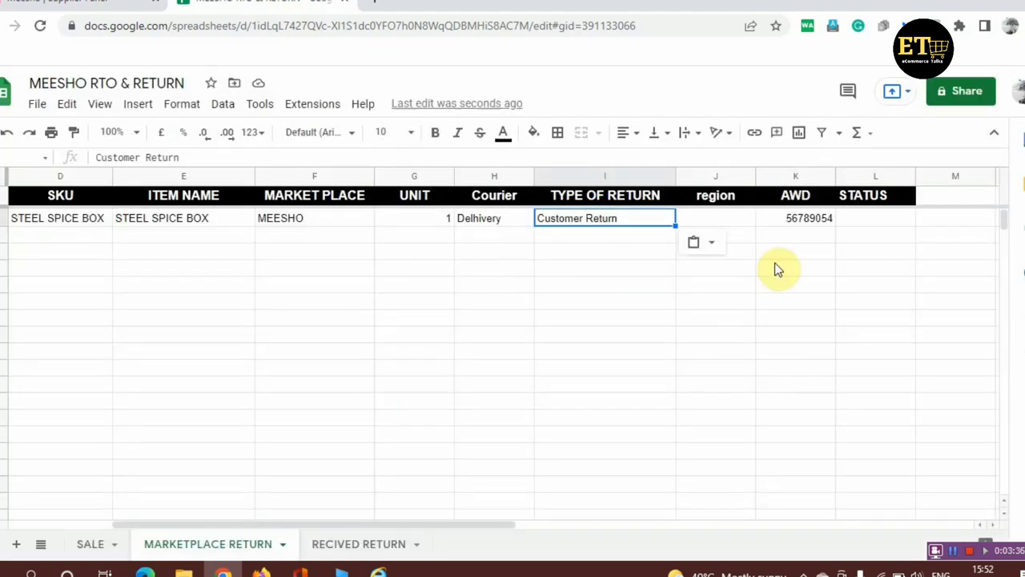
pyautogui.click(738, 226)
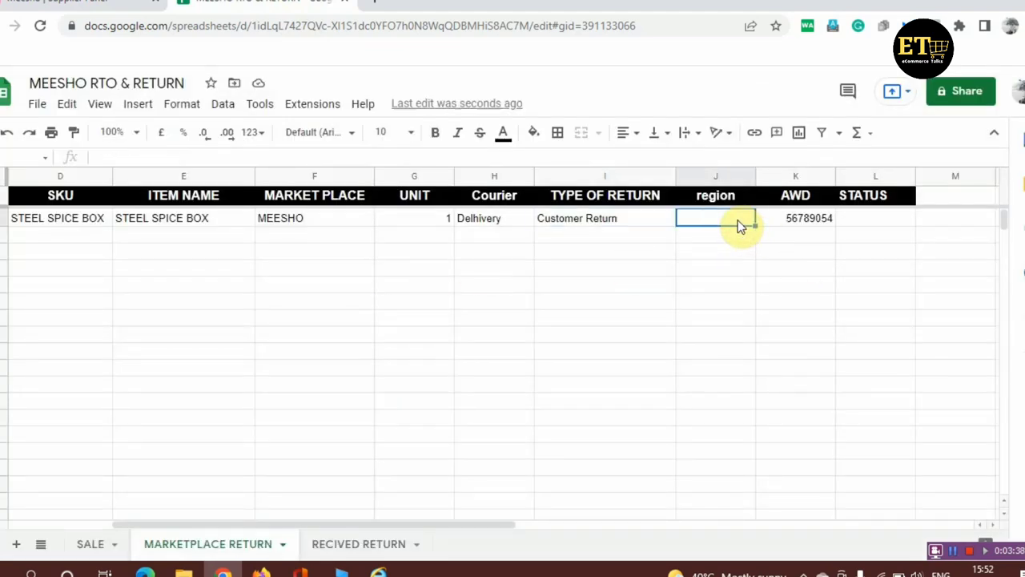
pyautogui.hotkey('ctrl', 'v')
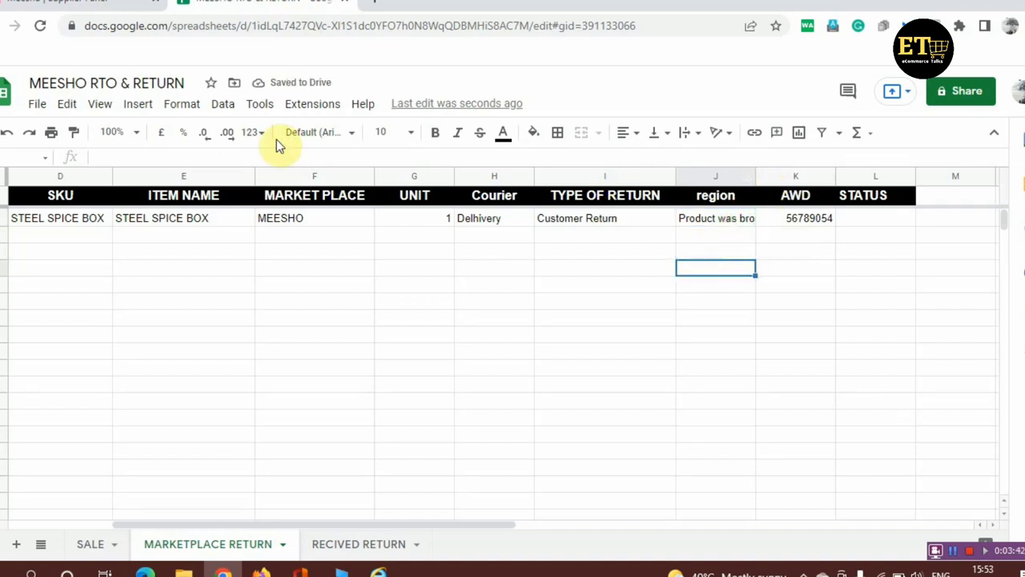
# Copy the order ID from the return row on the MARKETPLACE RETURN sheet.
pyautogui.click(346, 547)
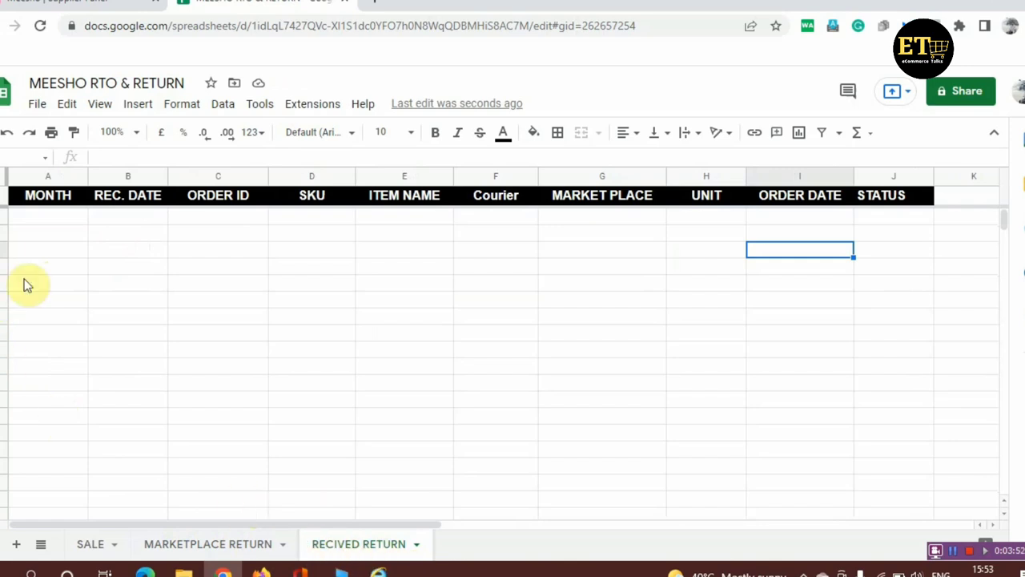
pyautogui.click(133, 216)
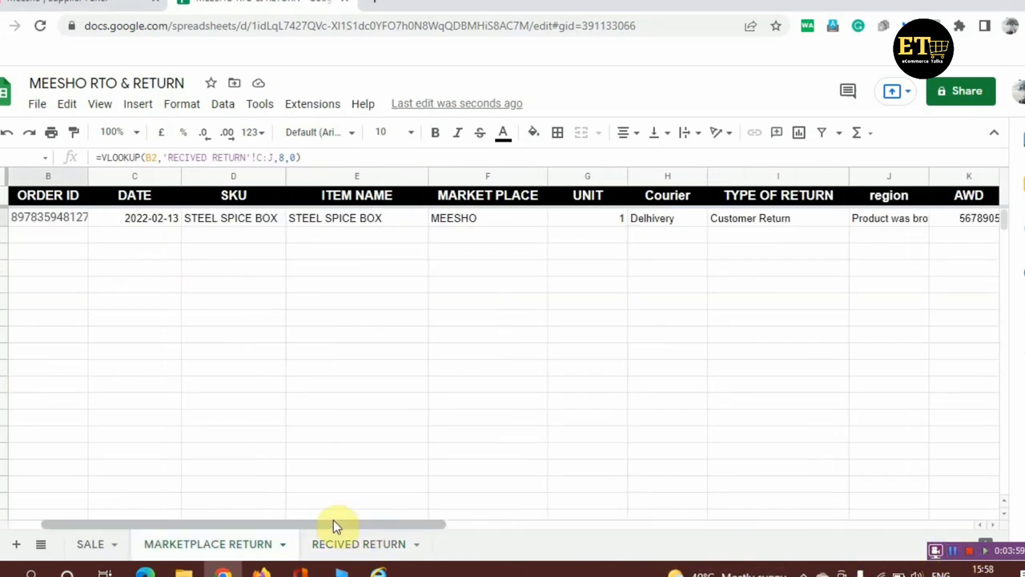
pyautogui.hscroll(-1, 333, 520)
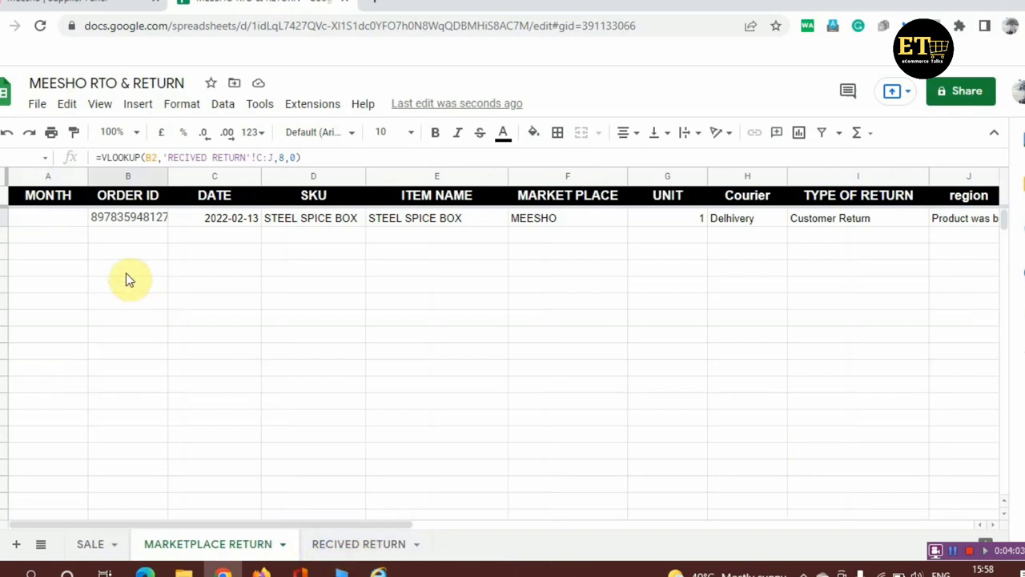
pyautogui.click(131, 218)
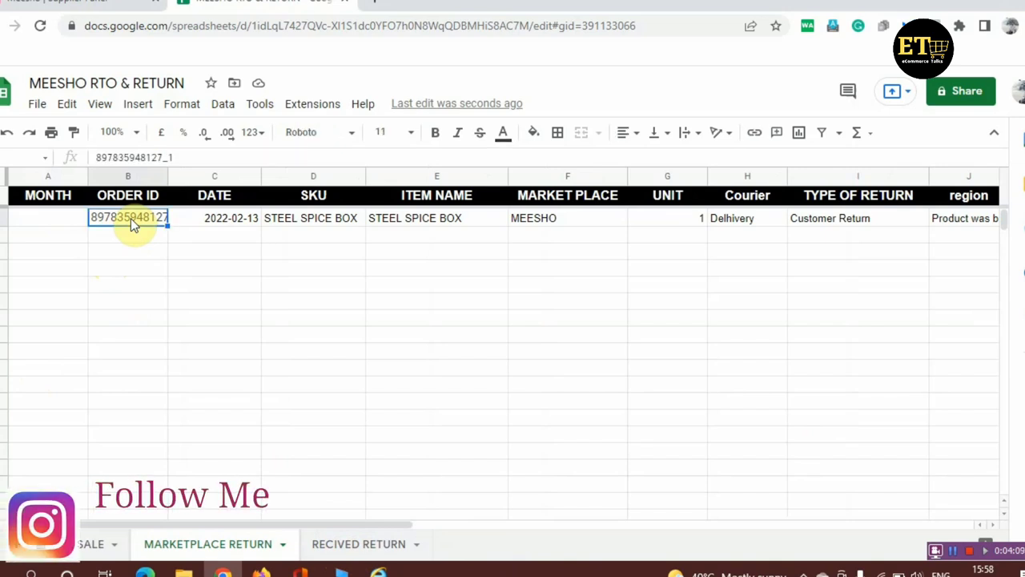
pyautogui.hotkey('ctrl', 'c')
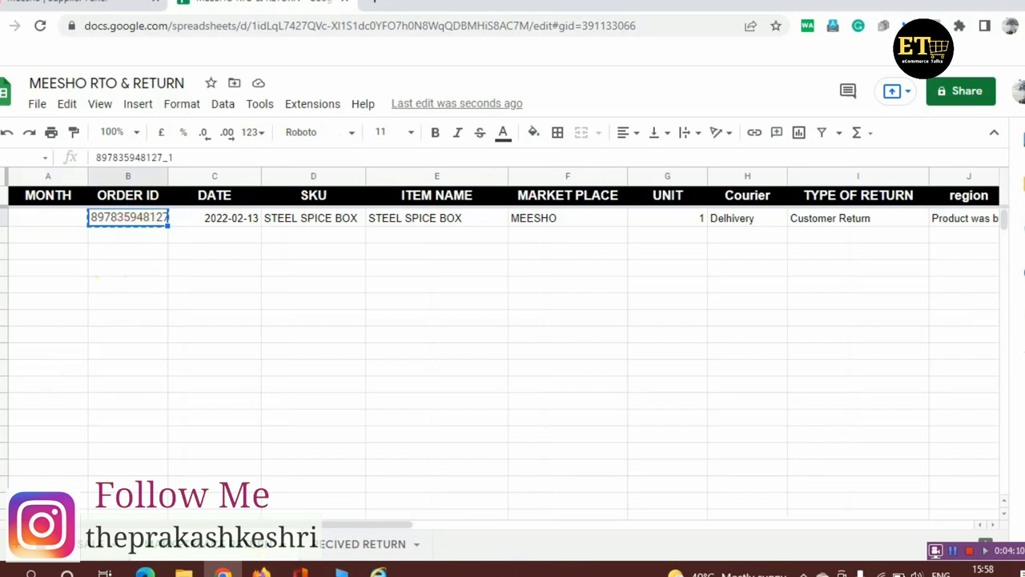
pyautogui.click(377, 543)
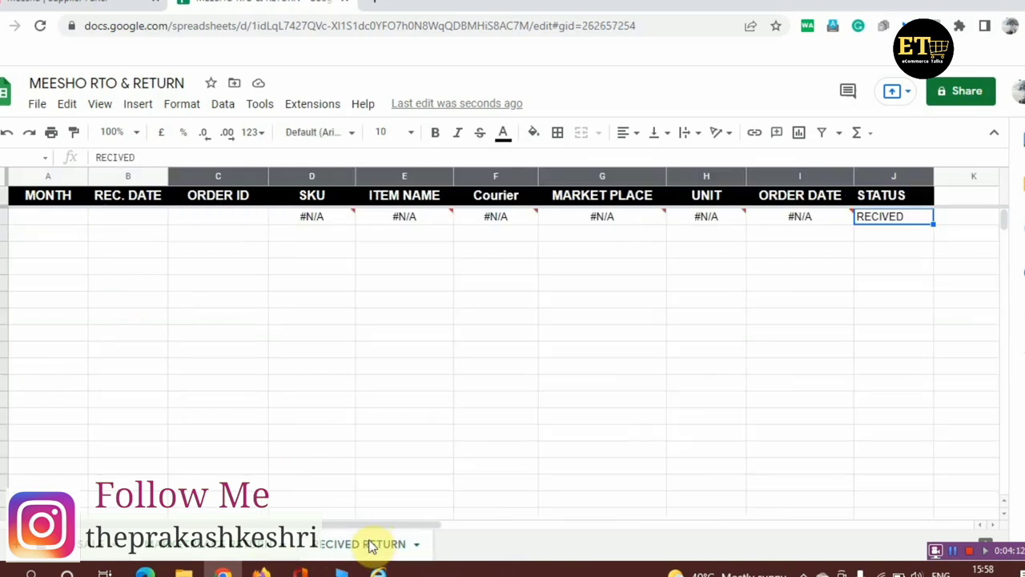
# Fill the first RECIVED RETURN row with month APR, received date 13-04-2022 and the copied order ID.
pyautogui.click(116, 224)
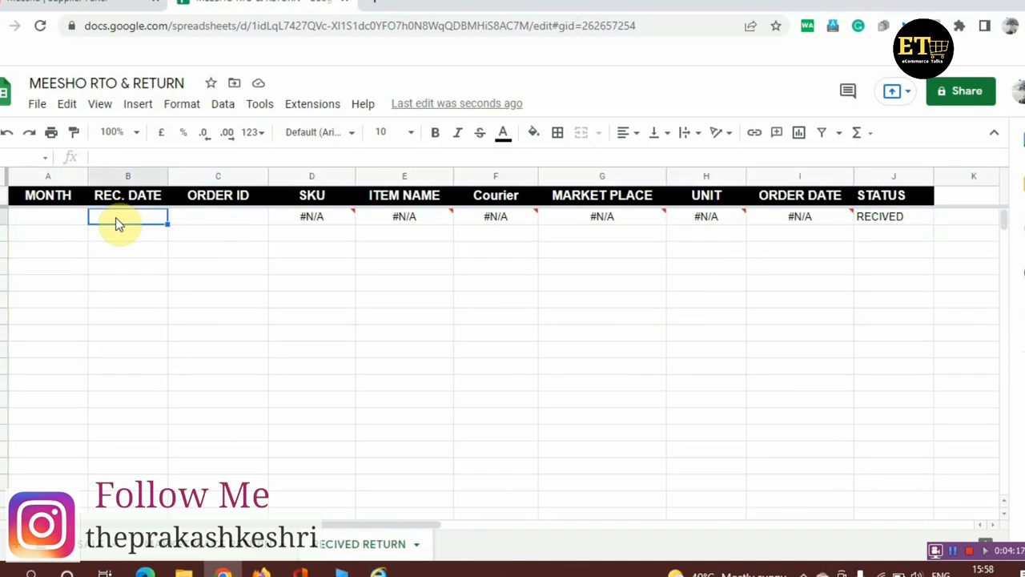
pyautogui.write('13-04-2022')
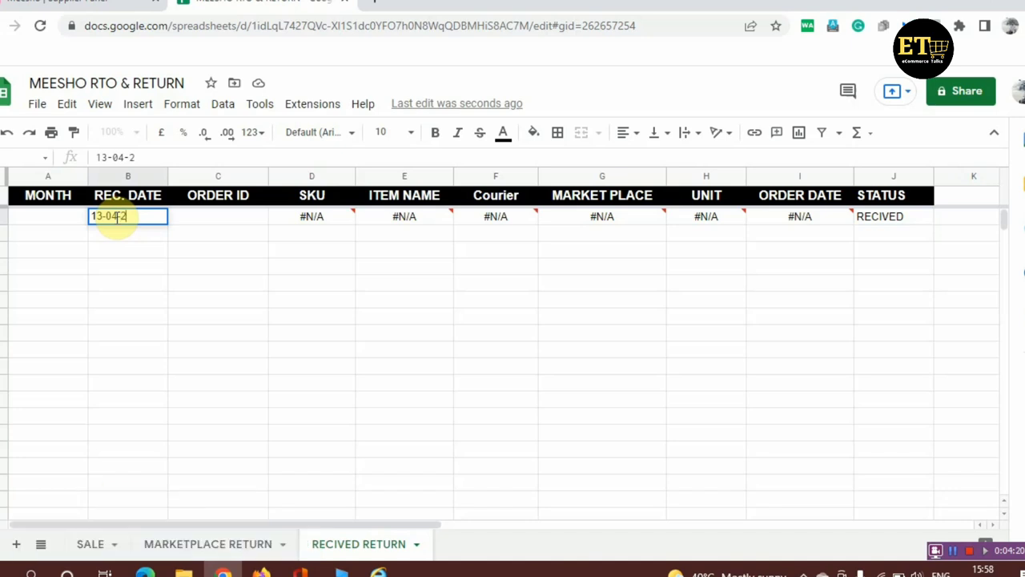
pyautogui.click(61, 221)
pyautogui.write('APR')
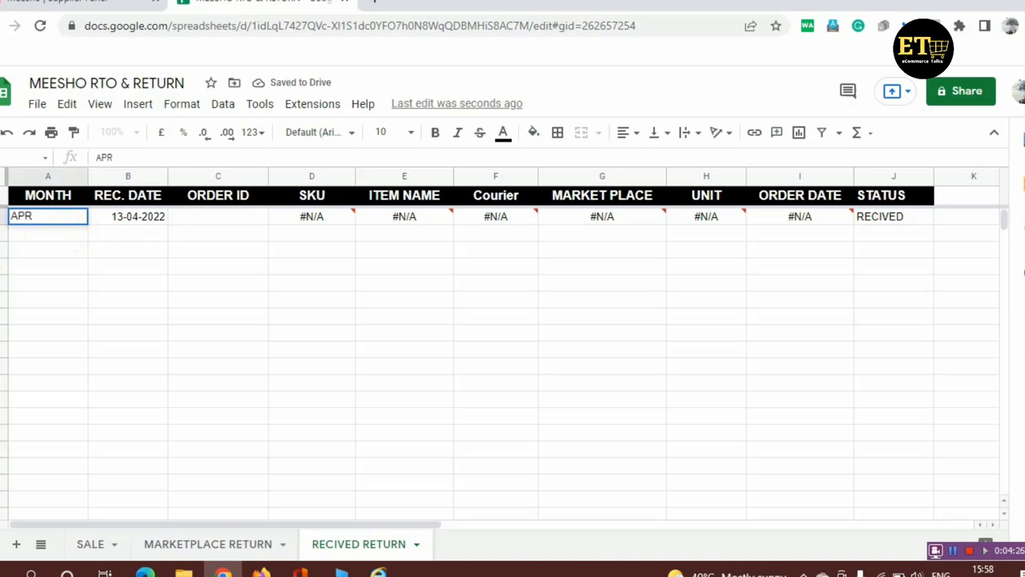
pyautogui.click(207, 219)
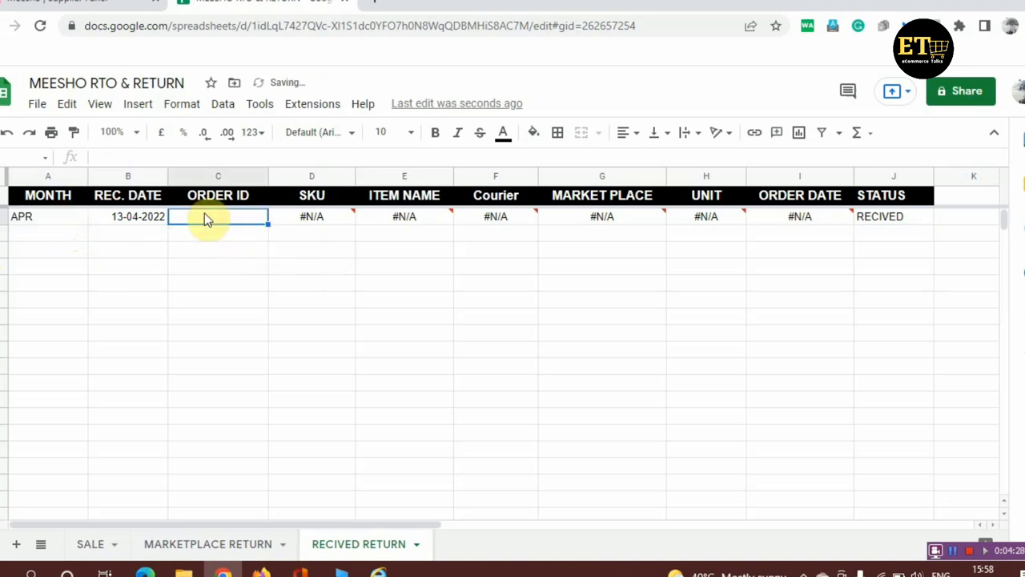
pyautogui.hotkey('ctrl', 'v')
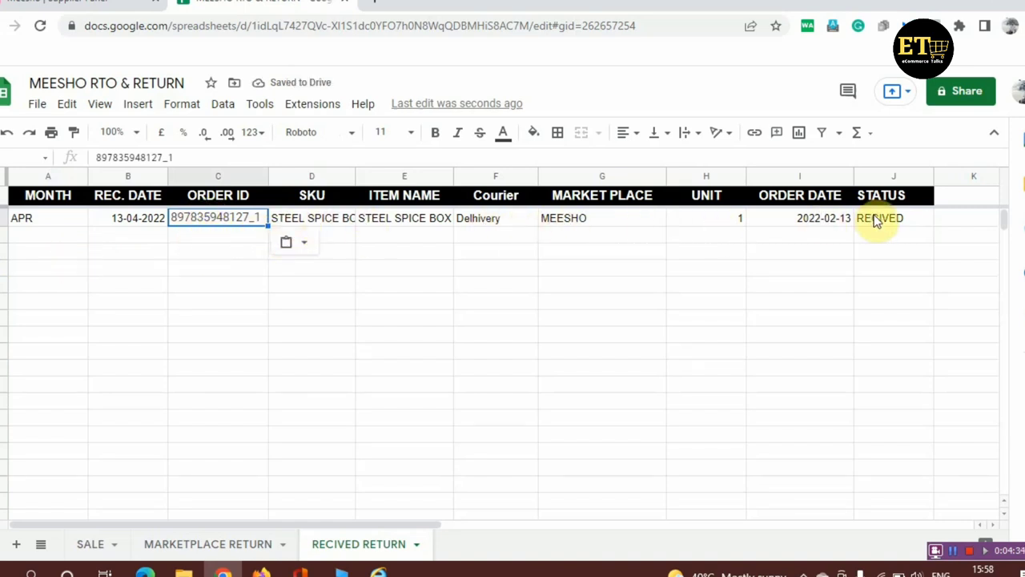
# Re-enter RECIVED as the STATUS of the RECIVED RETURN row and check the STATUS column of the MARKETPLACE RETURN sheet.
pyautogui.click(895, 224)
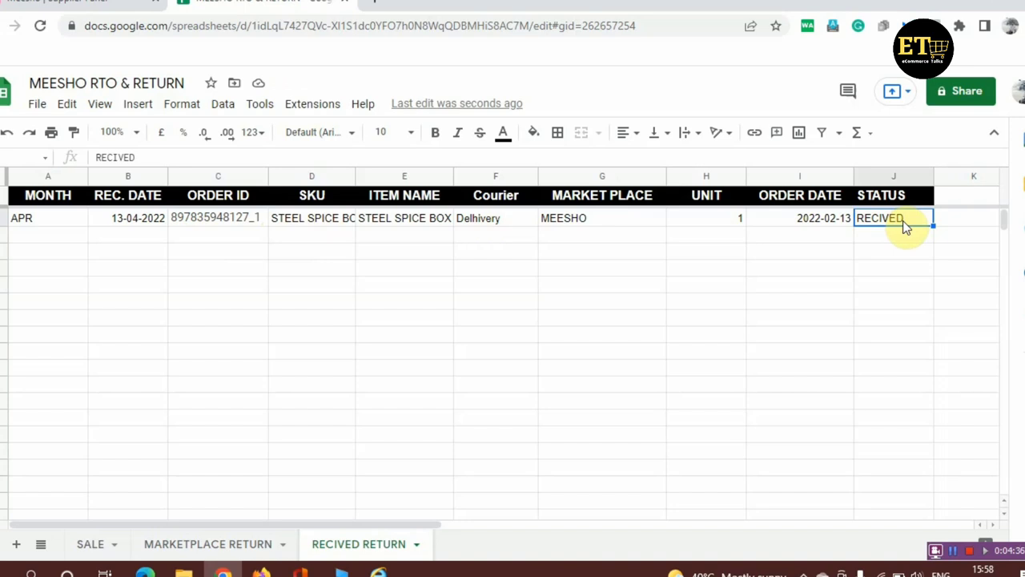
pyautogui.write('RE')
pyautogui.press('BackSpace')
pyautogui.press('BackSpace')
pyautogui.write('DON')
pyautogui.press('BackSpace')
pyautogui.press('BackSpace')
pyautogui.press('BackSpace')
pyautogui.write('RECIVED')
pyautogui.click(898, 239)
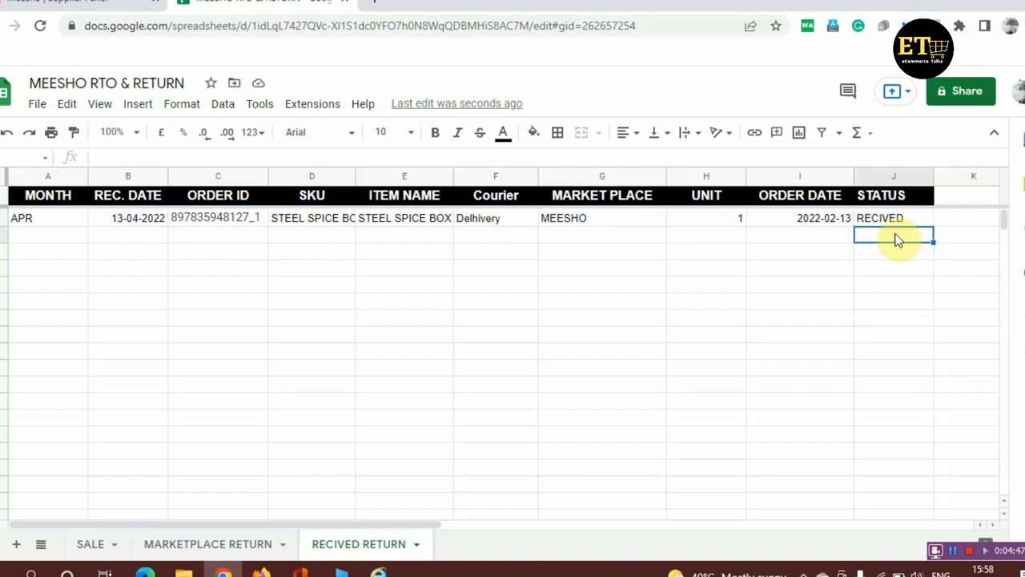
pyautogui.click(263, 552)
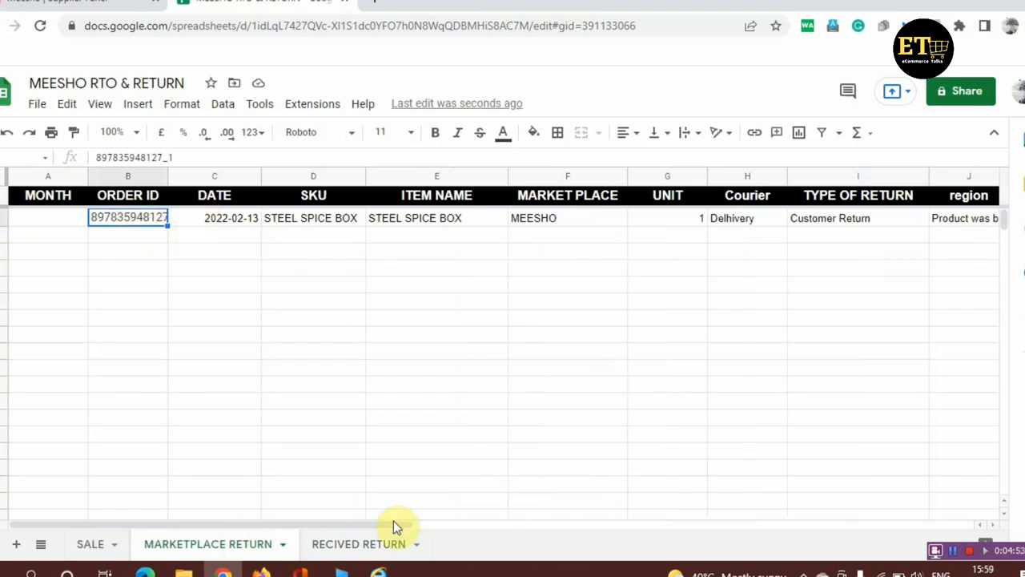
pyautogui.moveTo(393, 527); pyautogui.dragTo(572, 524)
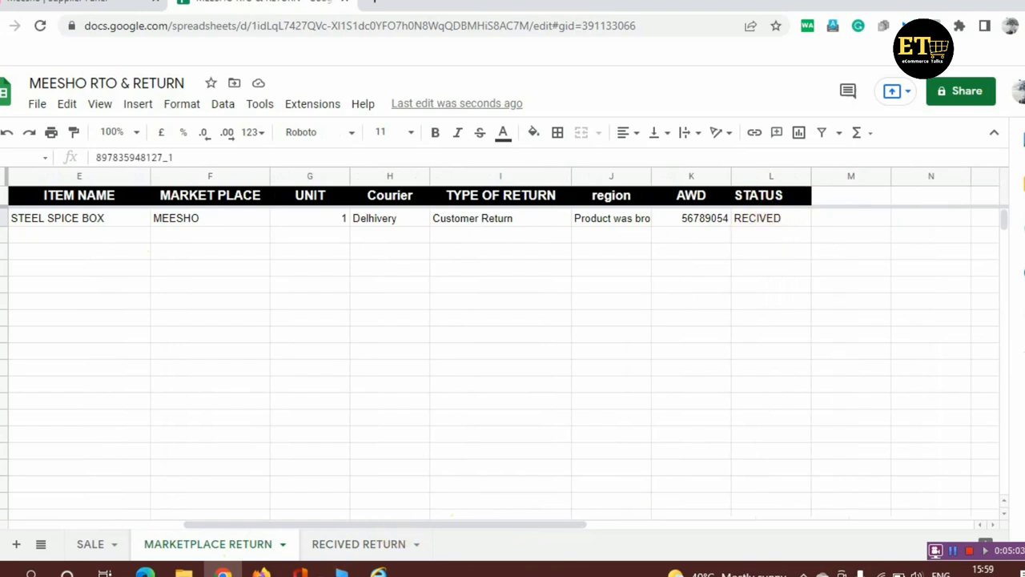
# Clear the STATUS cell of the RECIVED RETURN row and check the matching STATUS on the MARKETPLACE RETURN sheet.
pyautogui.click(355, 545)
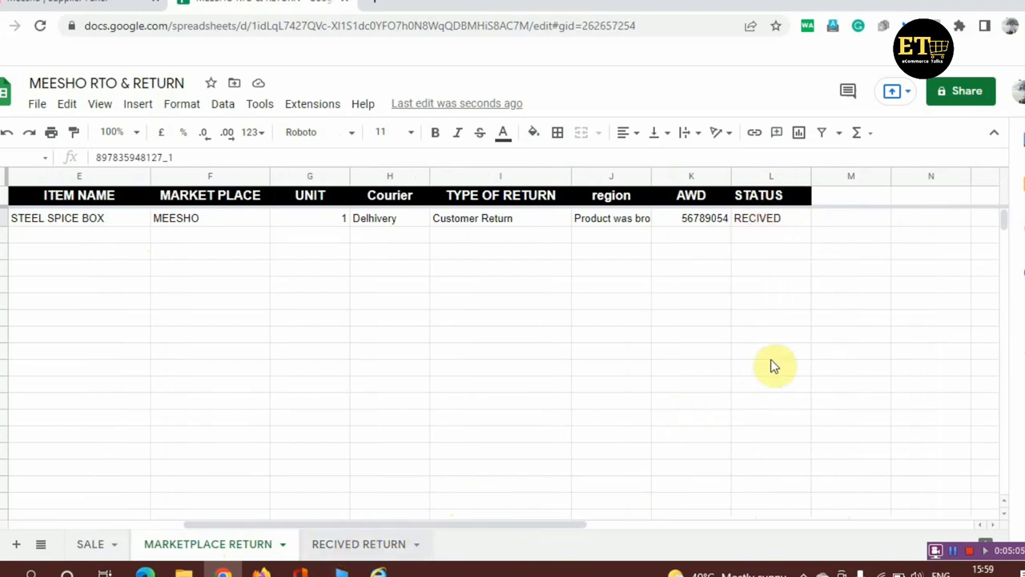
pyautogui.click(896, 223)
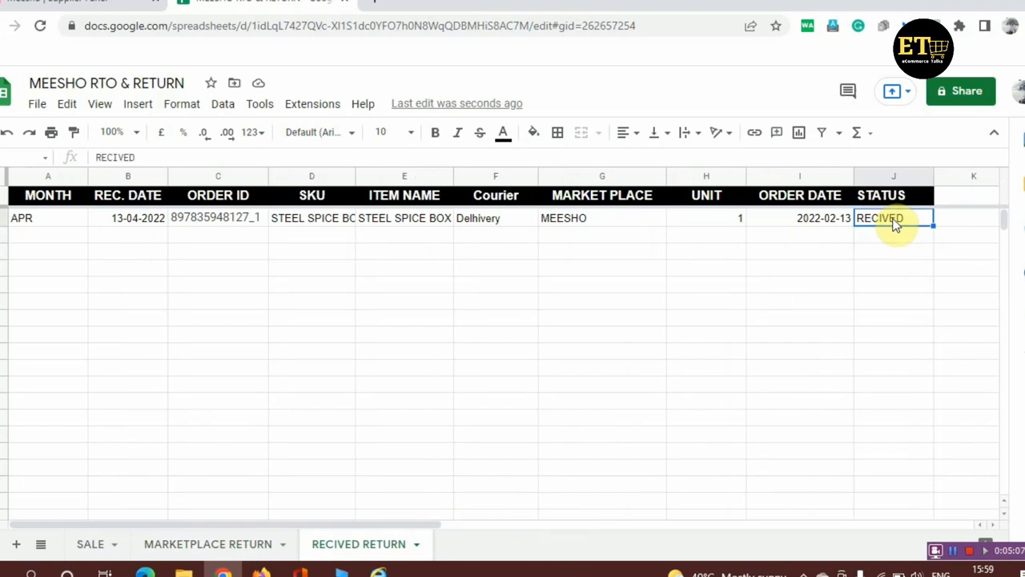
pyautogui.press('Delete')
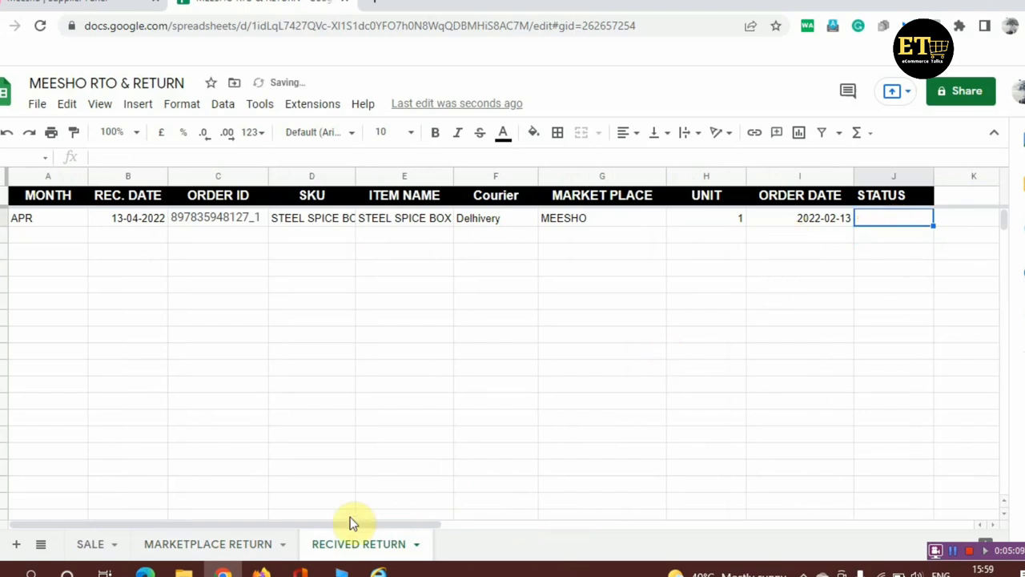
pyautogui.click(213, 544)
pyautogui.click(212, 545)
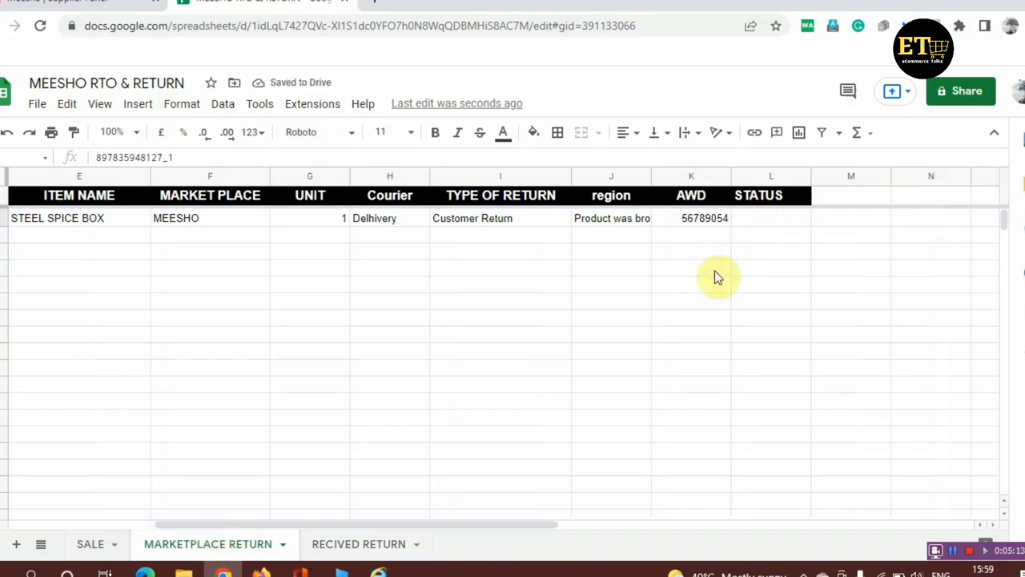
# Enter REV as the STATUS of the RECIVED RETURN row and check the matching STATUS on the MARKETPLACE RETURN sheet.
pyautogui.click(346, 550)
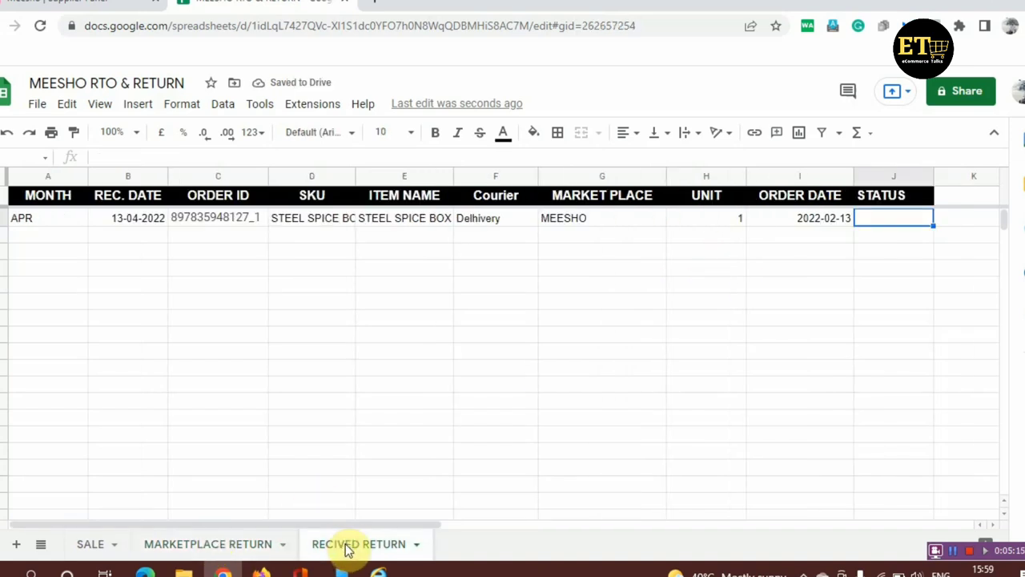
pyautogui.write('REV')
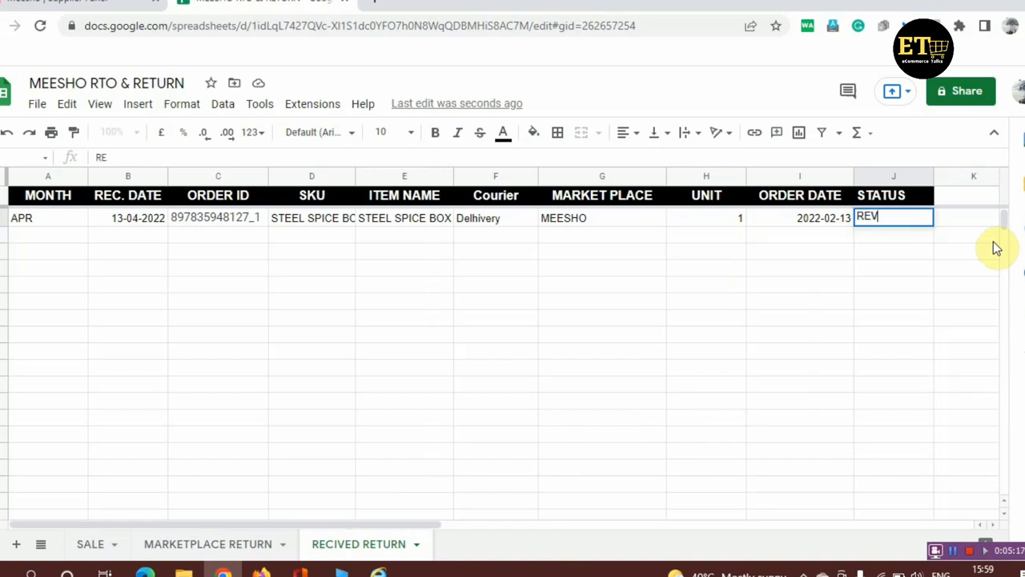
pyautogui.click(229, 550)
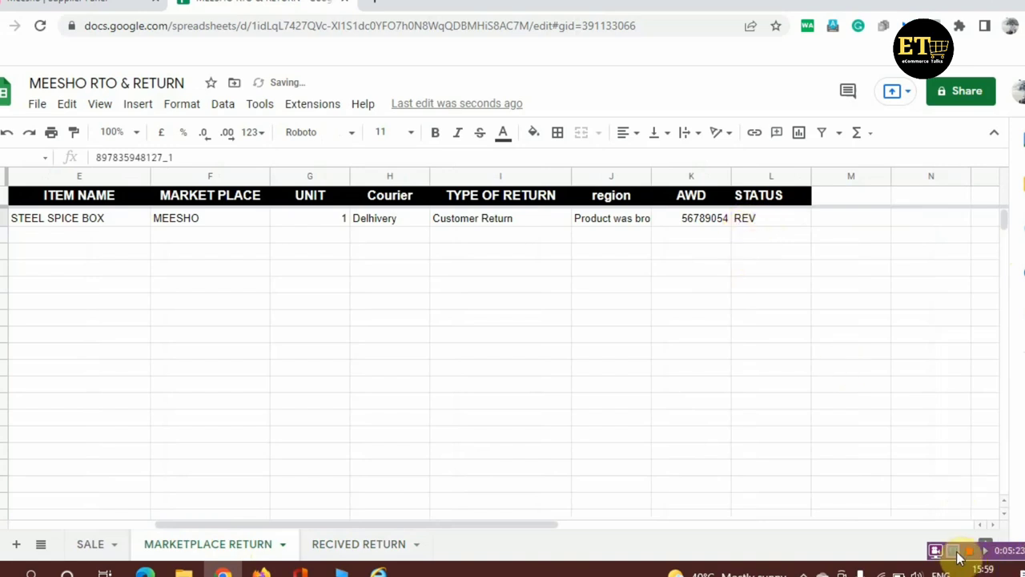
# Fill the MARKETPLACE RETURN sheet's columns D to L, from SKU to STATUS, with magenta.
pyautogui.hscroll(-5, 886, 489)
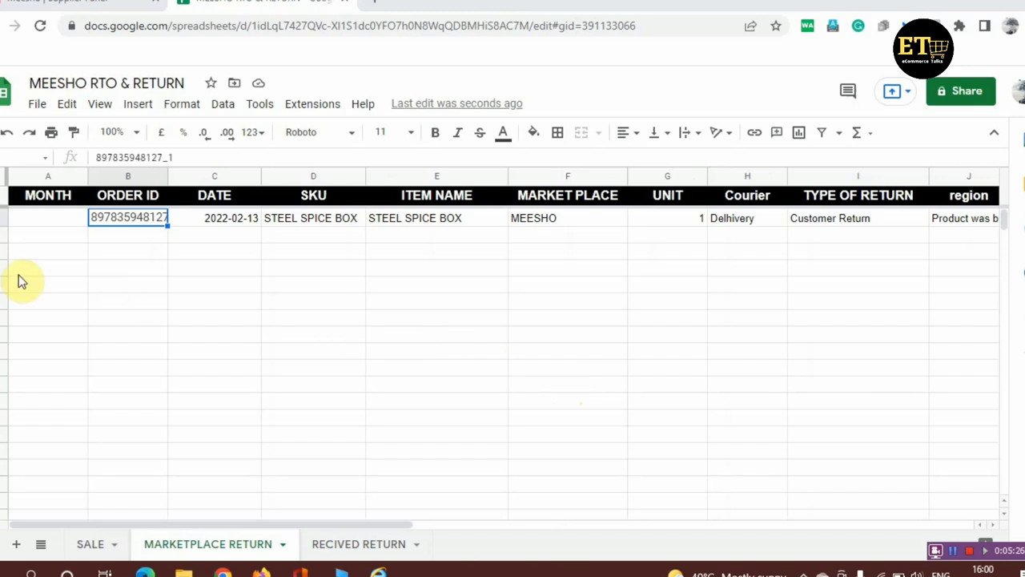
pyautogui.click(329, 173)
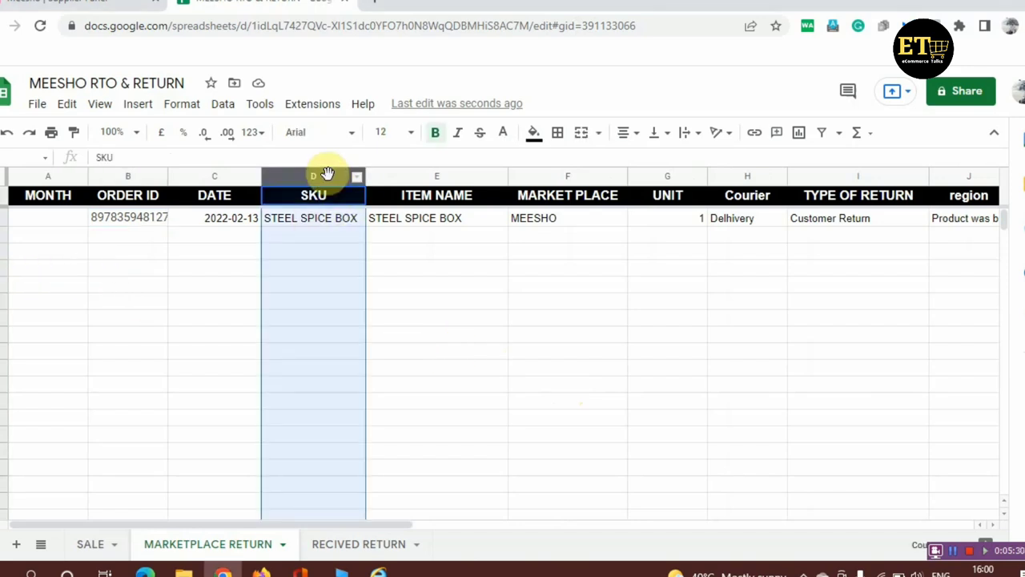
pyautogui.hotkey('shift', 'Right')
pyautogui.hotkey('shift', 'Right')
pyautogui.hotkey('shift', 'Right')
pyautogui.hotkey('shift', 'Right')
pyautogui.hotkey('shift', 'Right')
pyautogui.hotkey('shift', 'Right')
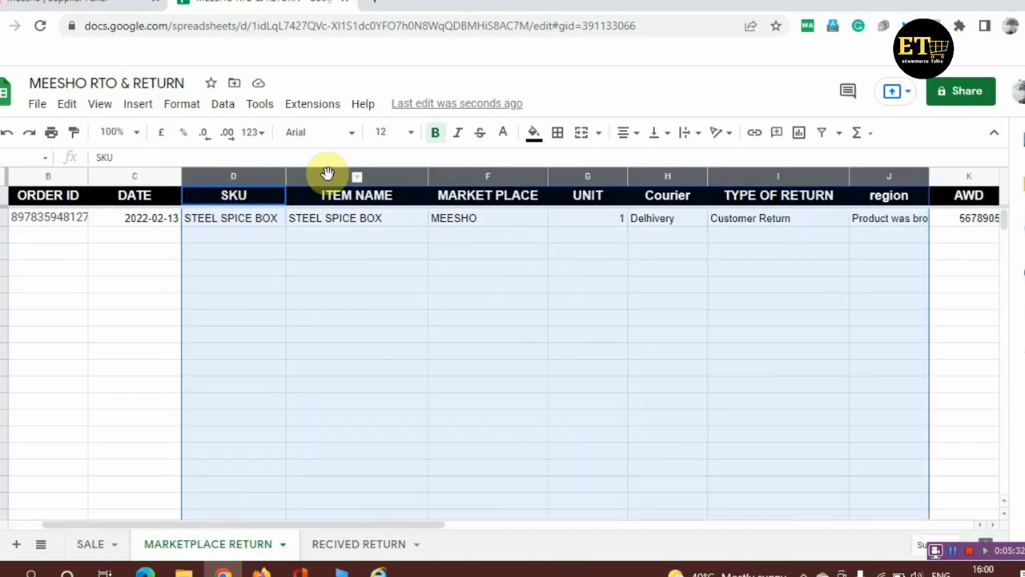
pyautogui.hotkey('shift', 'Right')
pyautogui.hotkey('shift', 'Right')
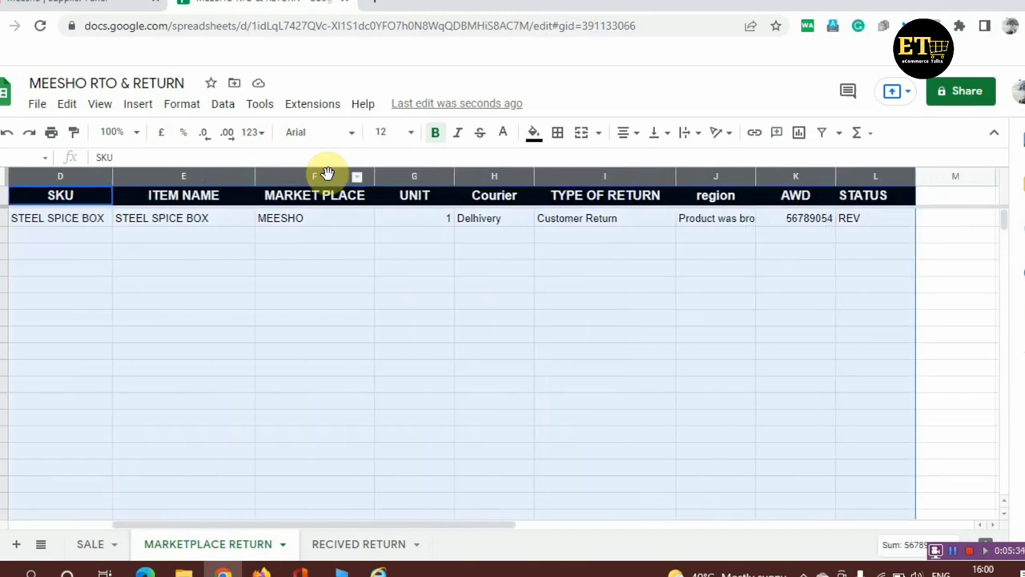
pyautogui.hotkey('shift', 'Left')
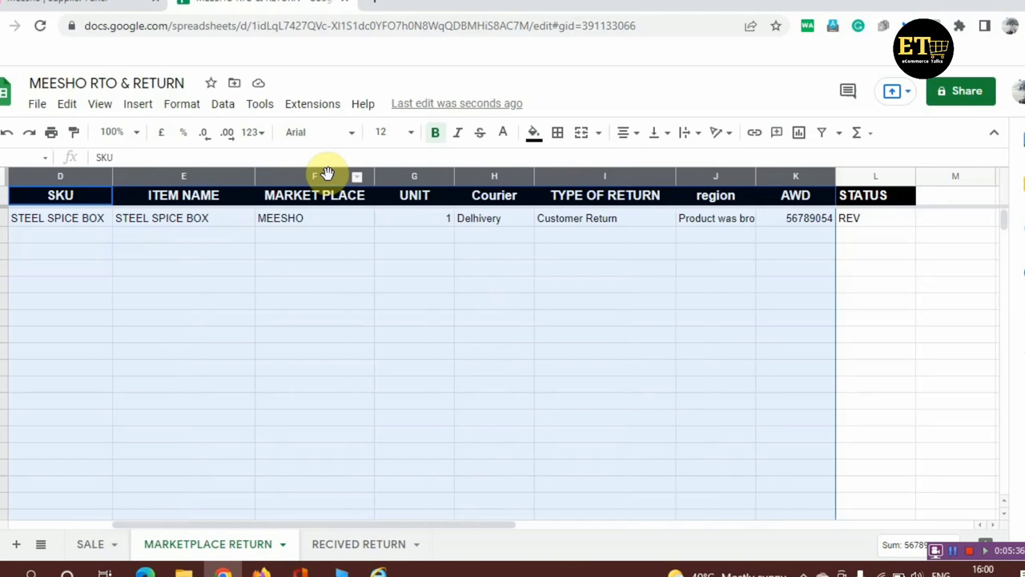
pyautogui.hotkey('shift', 'Right')
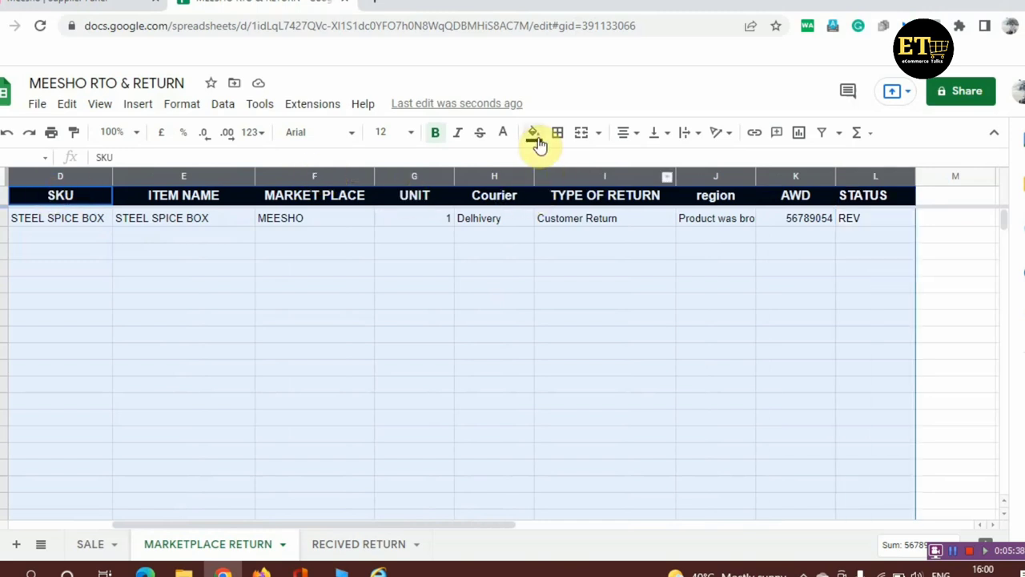
pyautogui.click(536, 137)
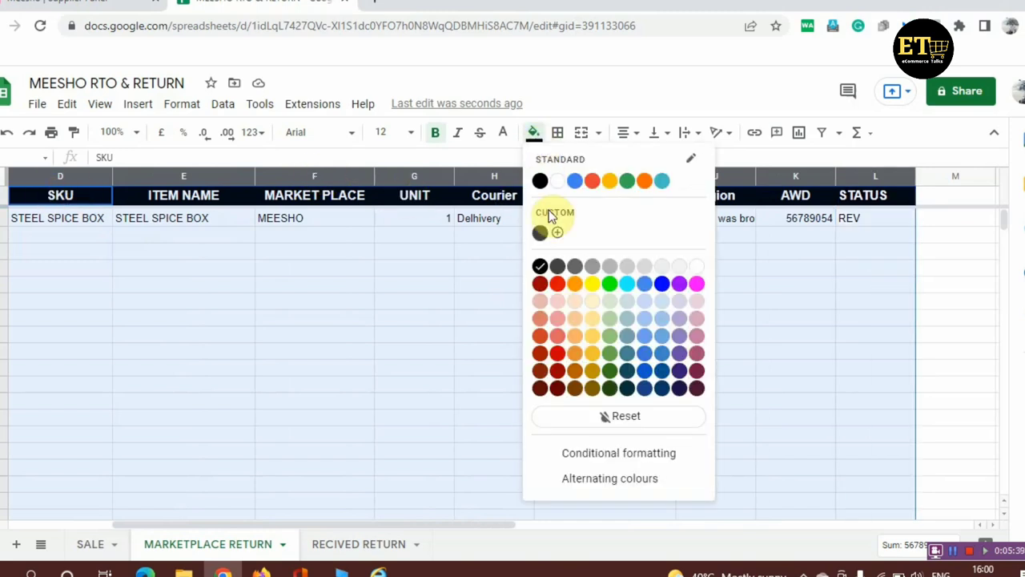
pyautogui.click(697, 284)
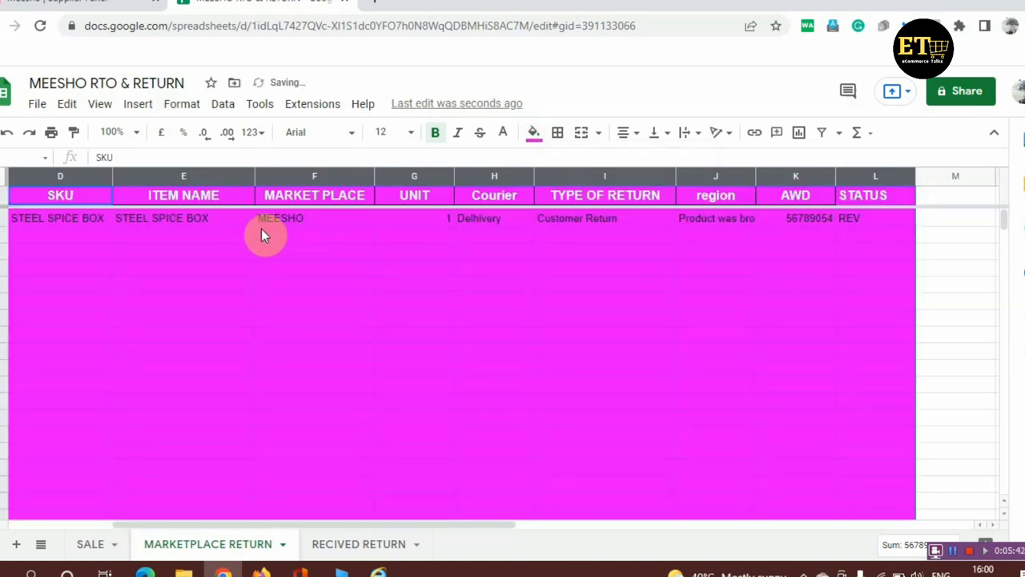
pyautogui.click(191, 235)
pyautogui.press('Left')
pyautogui.press('Left')
pyautogui.press('Left')
pyautogui.press('Left')
pyautogui.press('Right')
pyautogui.press('Right')
pyautogui.press('Right')
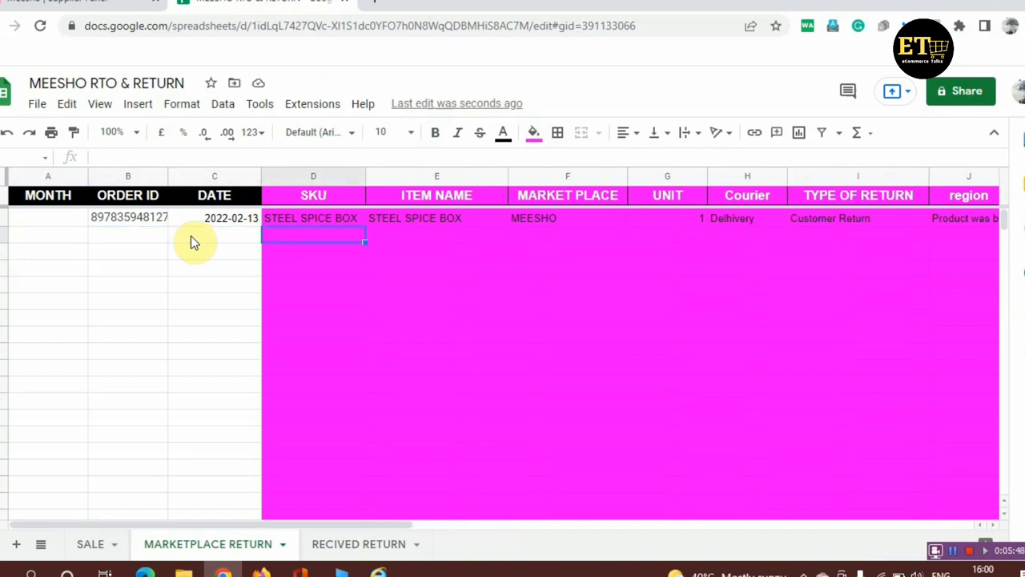
pyautogui.write('=')
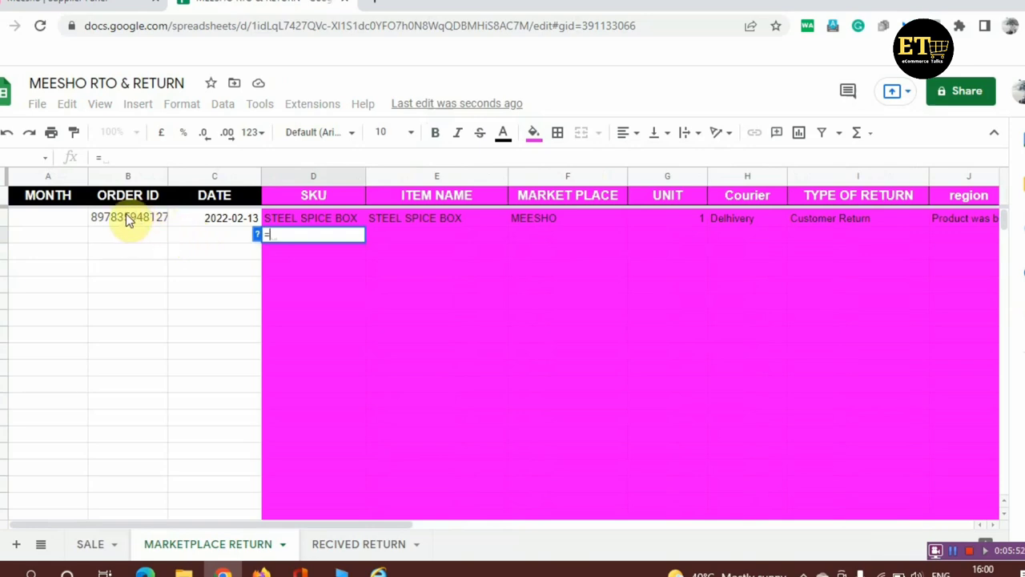
pyautogui.click(207, 221)
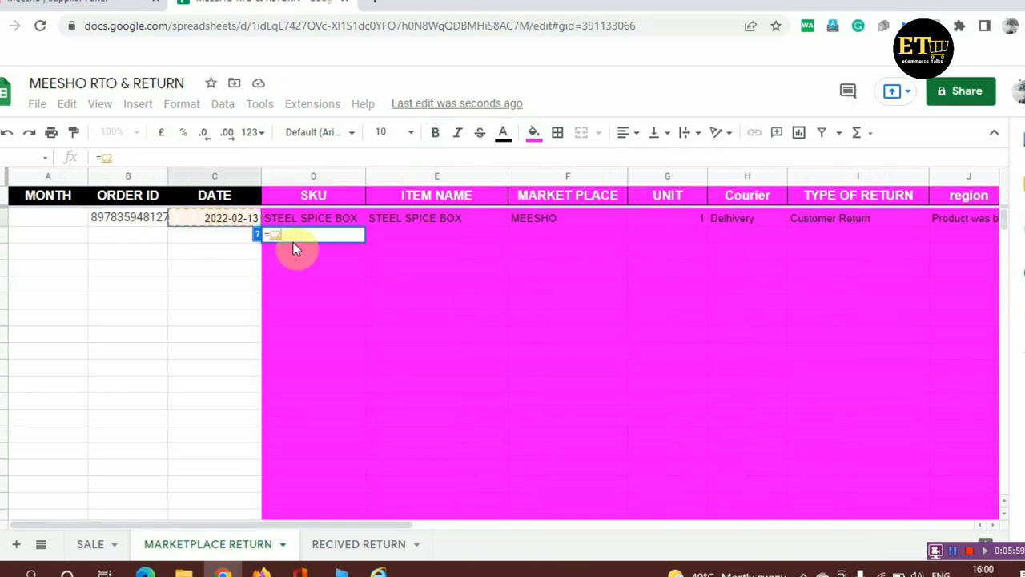
pyautogui.press('Escape')
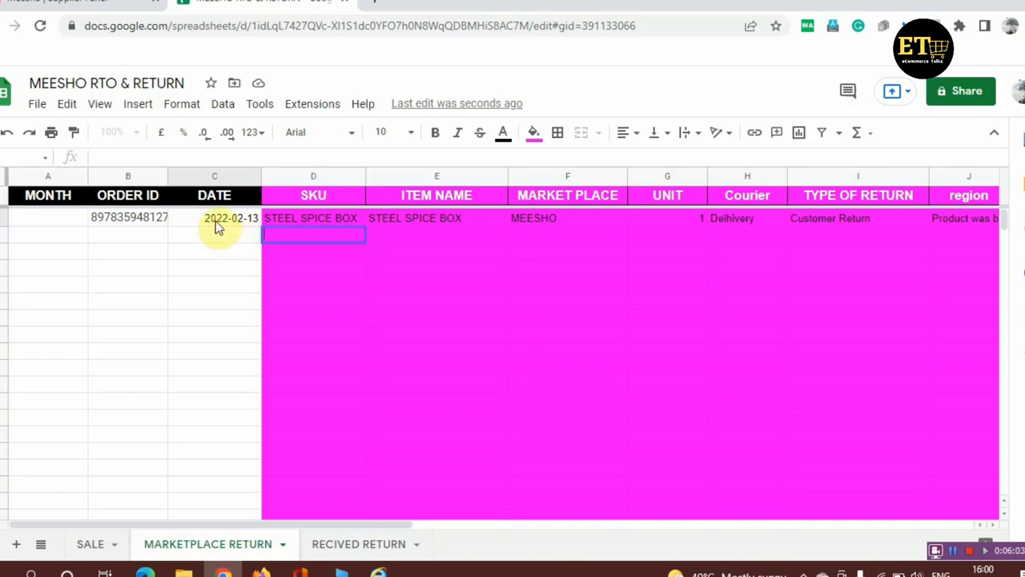
# Fill the DATE column of the MARKETPLACE RETURN sheet with magenta.
pyautogui.click(216, 223)
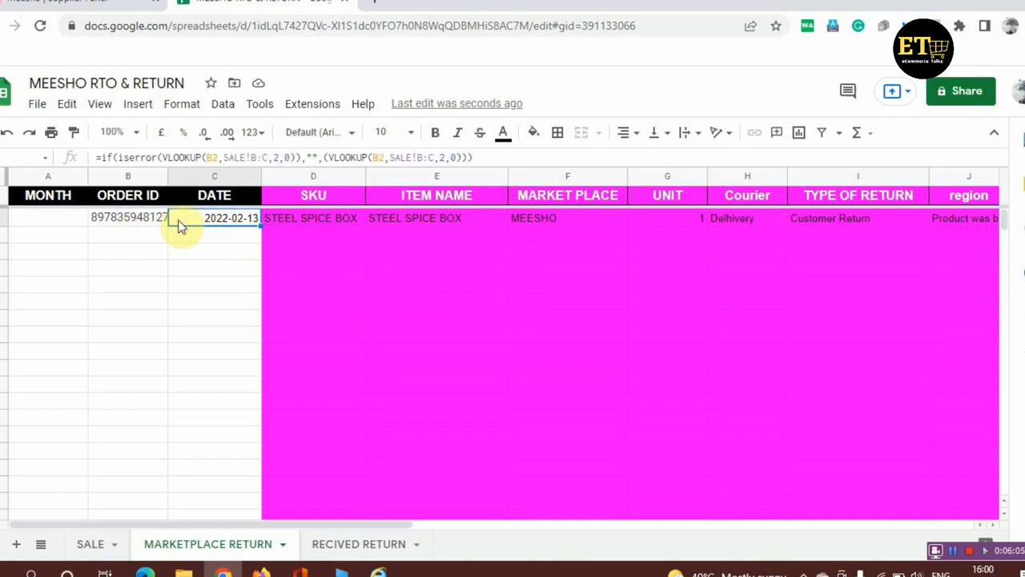
pyautogui.click(216, 177)
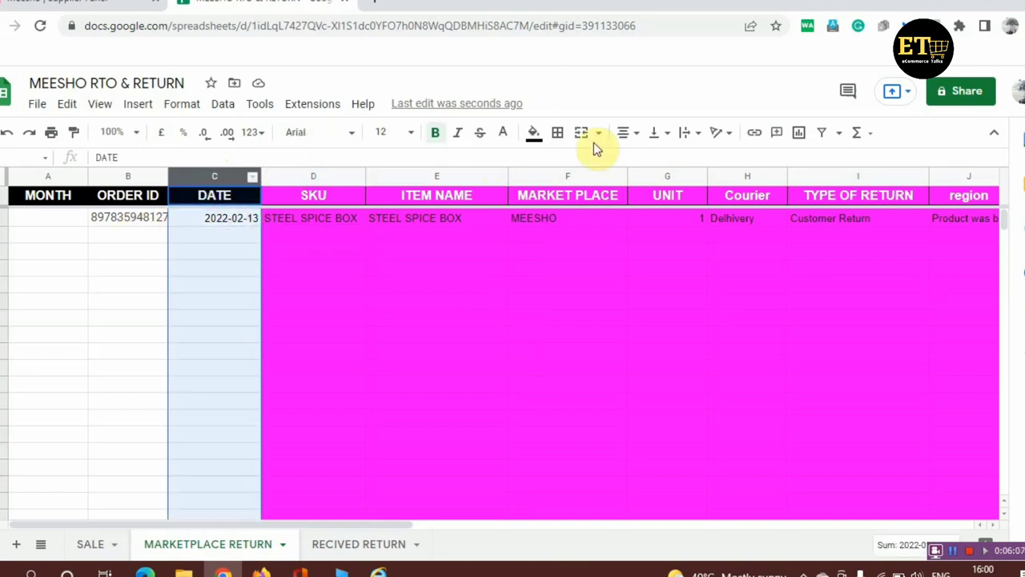
pyautogui.click(534, 133)
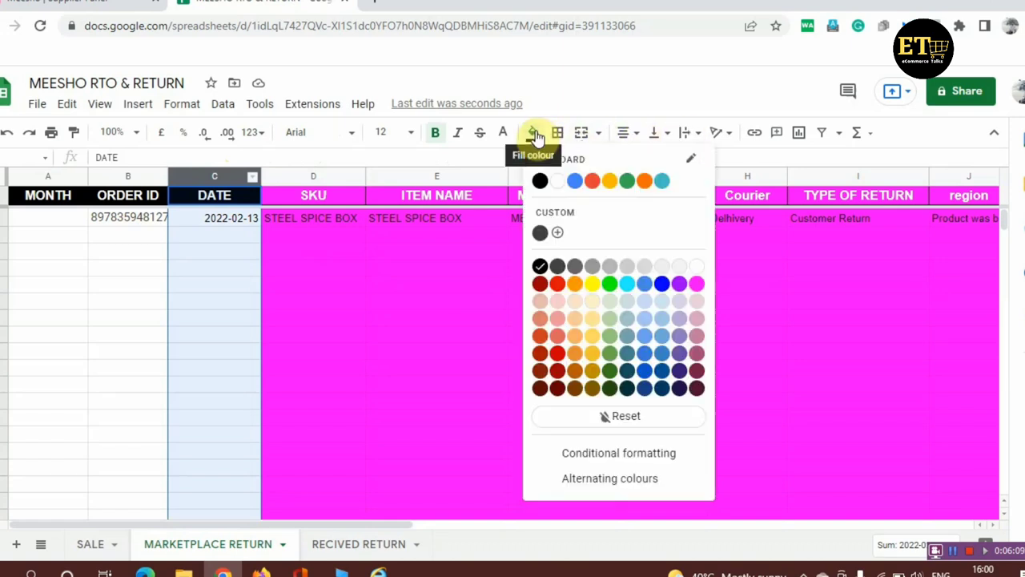
pyautogui.click(697, 285)
# Enter =VLOOKUP(B3,SALE!B:C,2,0) in DATE cell C3 of the MARKETPLACE RETURN sheet and copy it down to C11.
pyautogui.click(241, 233)
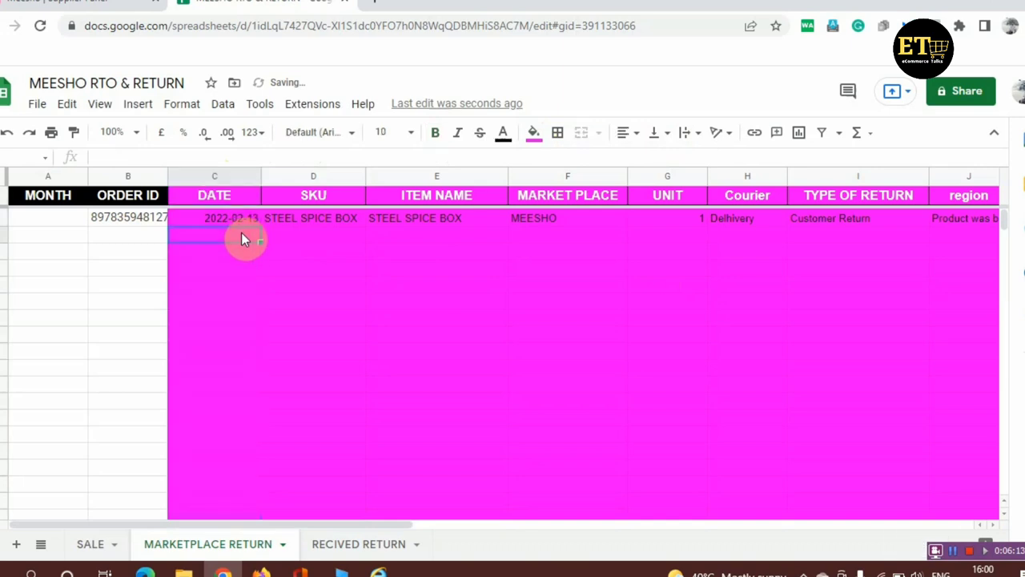
pyautogui.write('=')
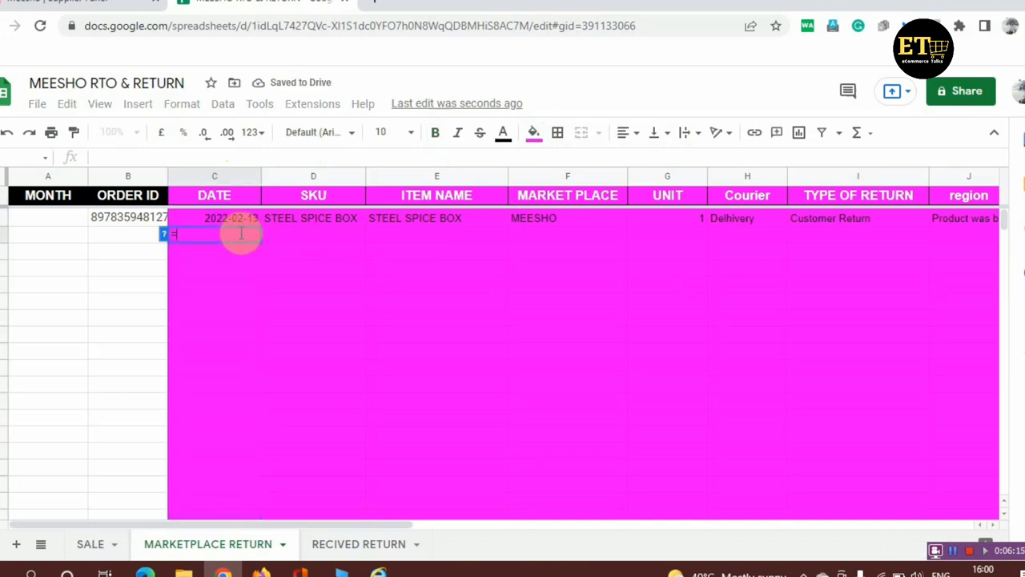
pyautogui.write('VLO')
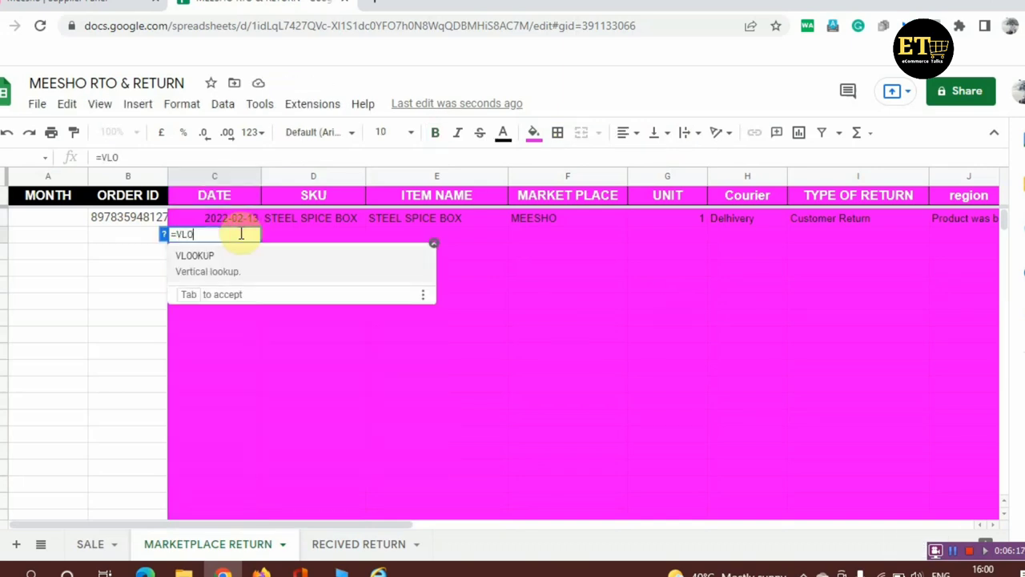
pyautogui.click(213, 264)
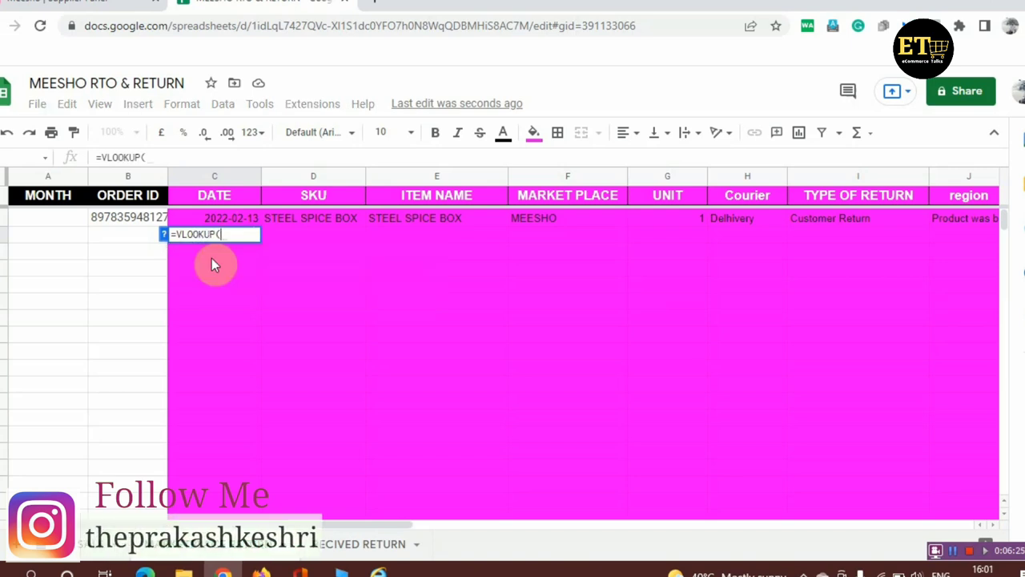
pyautogui.click(116, 239)
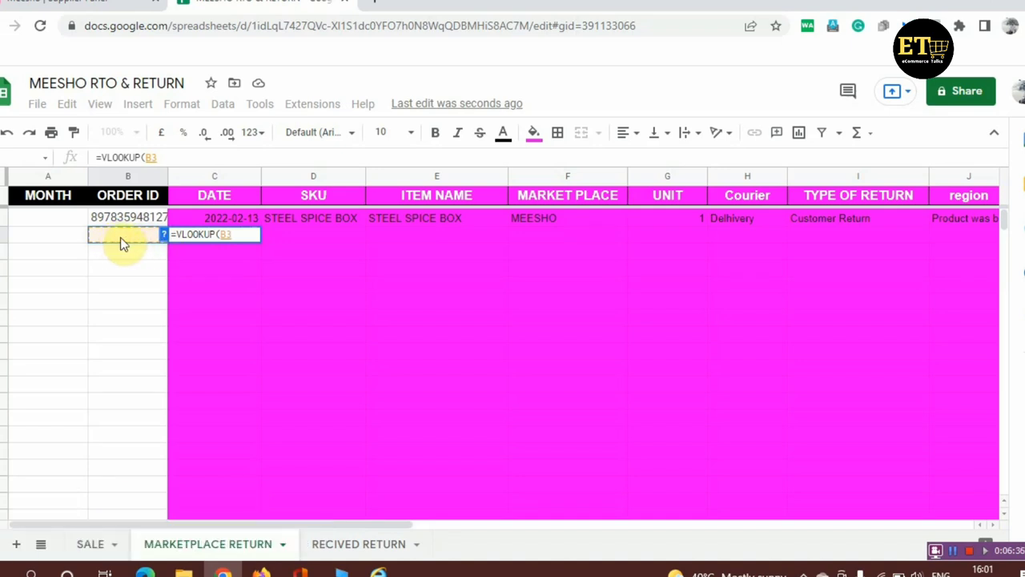
pyautogui.write(',')
pyautogui.click(91, 547)
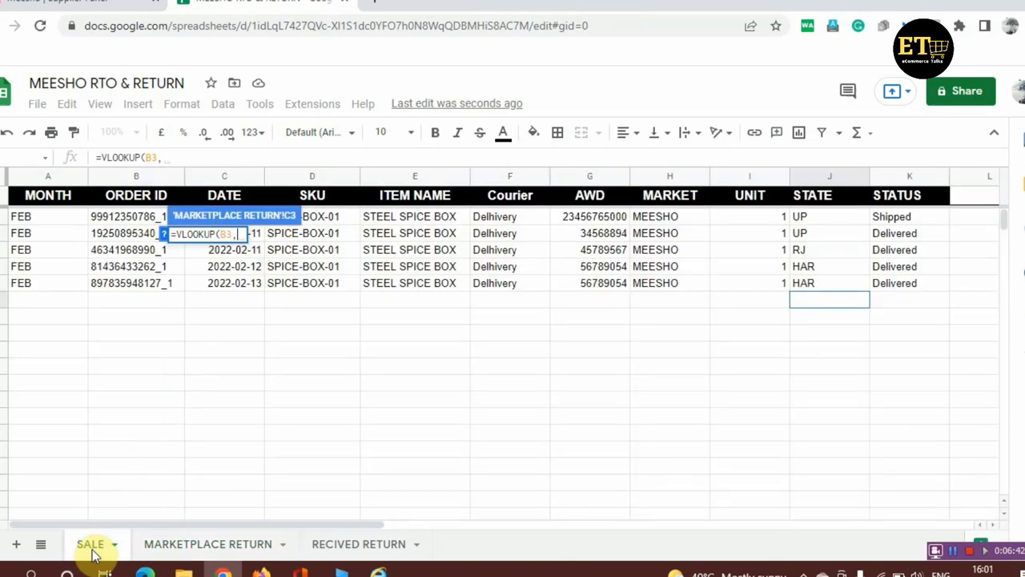
pyautogui.click(152, 177)
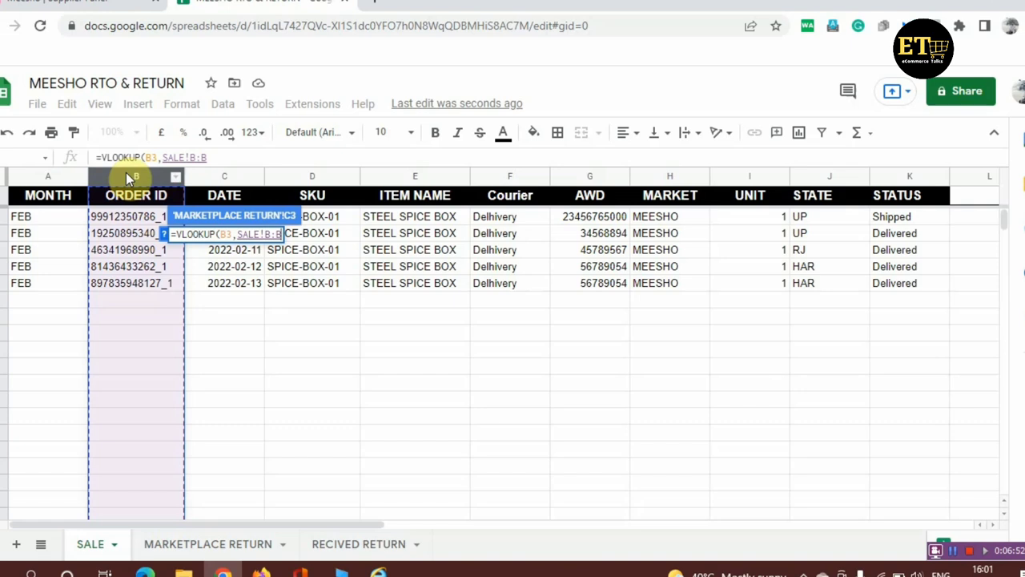
pyautogui.hotkey('shift', 'Right')
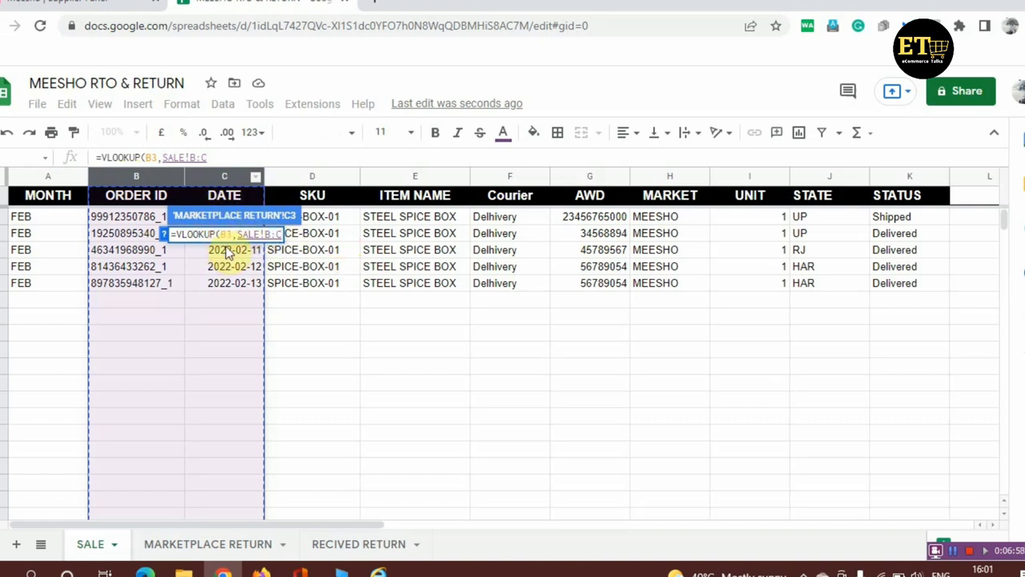
pyautogui.write(',')
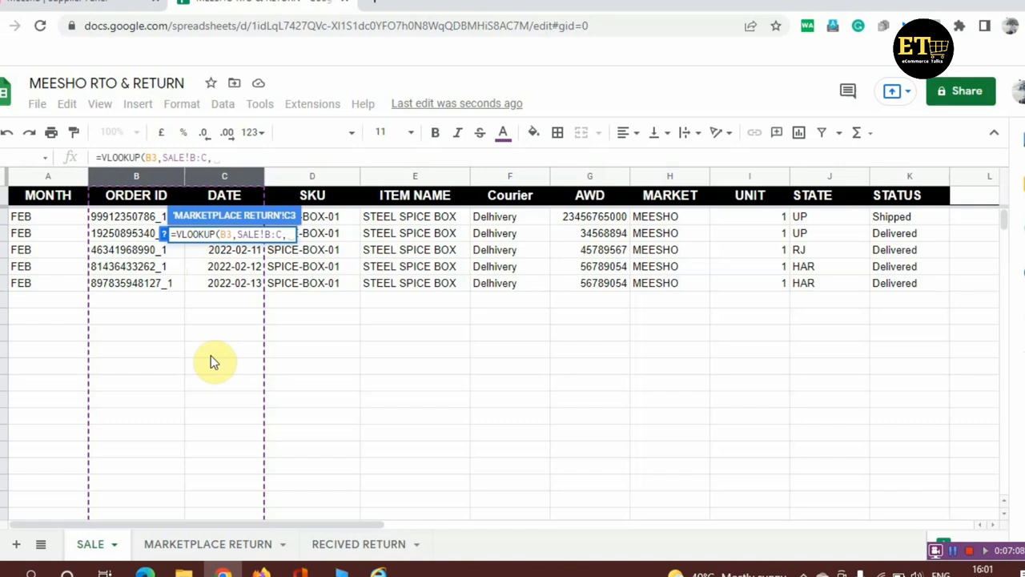
pyautogui.write('2,0)')
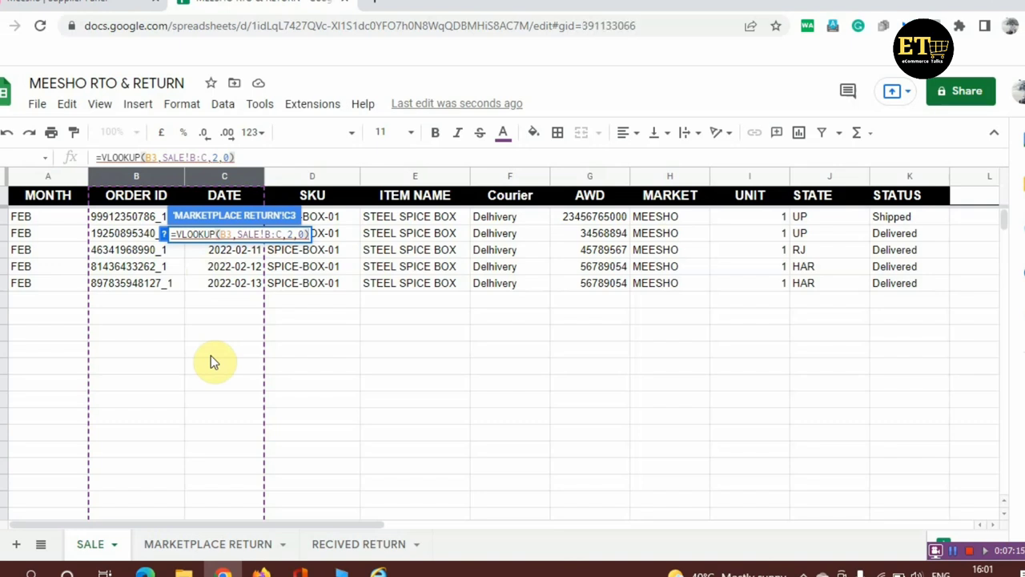
pyautogui.press('Return')
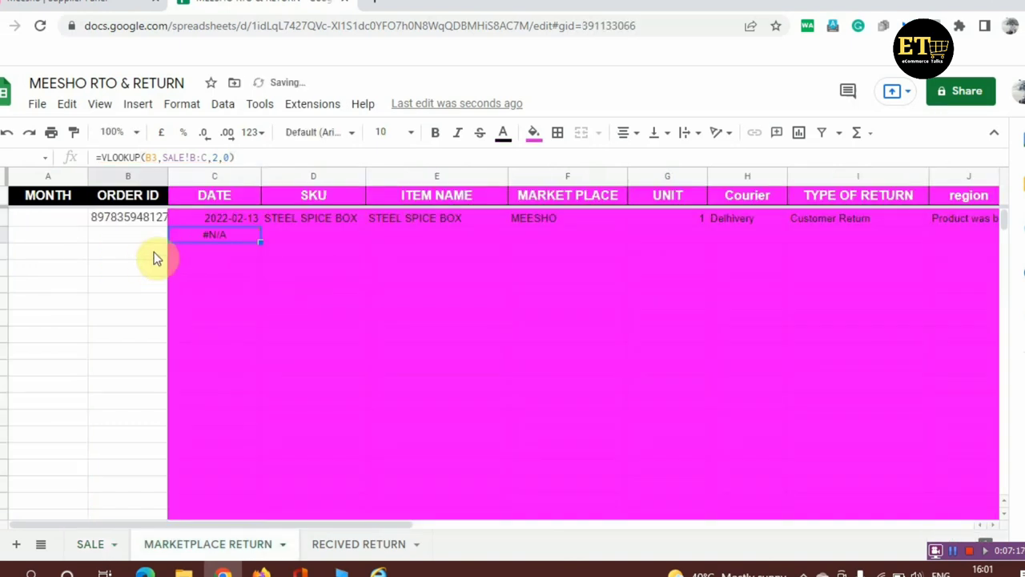
pyautogui.moveTo(258, 243)
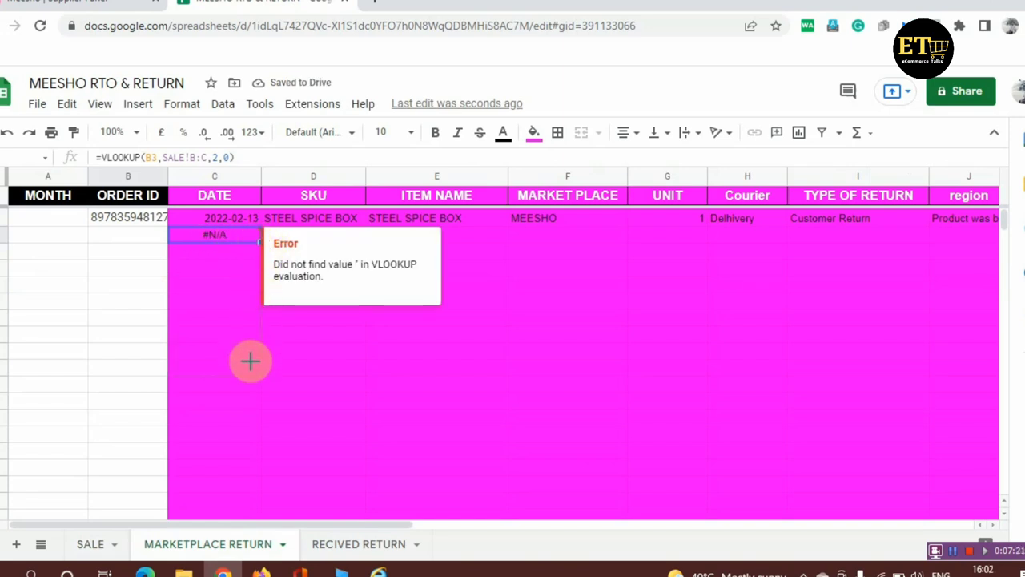
pyautogui.moveTo(230, 293); pyautogui.dragTo(228, 276)
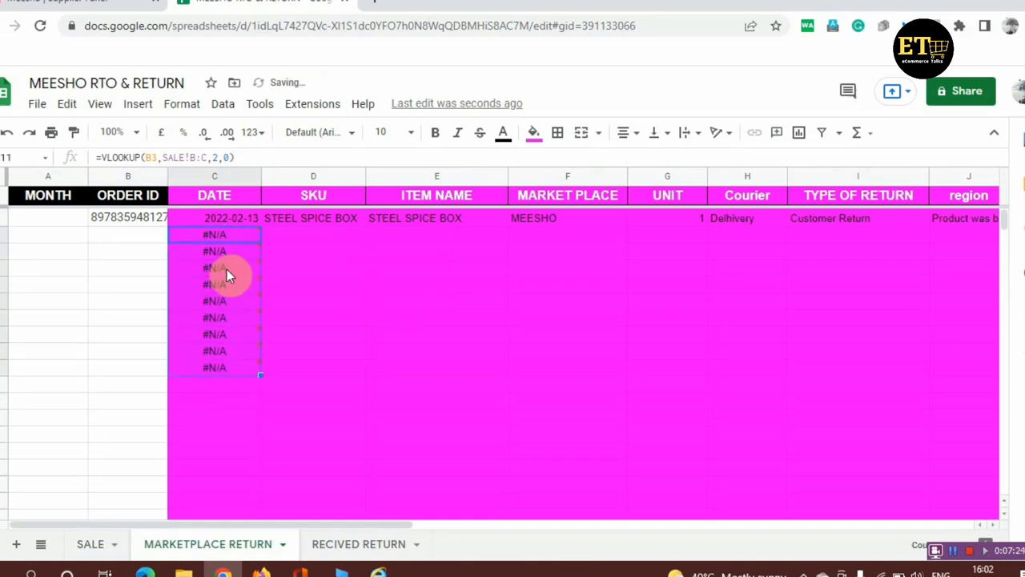
# Test the DATE lookup by copying the second SALE row's order ID into MARKETPLACE RETURN cell B3, and clear it again.
pyautogui.click(130, 238)
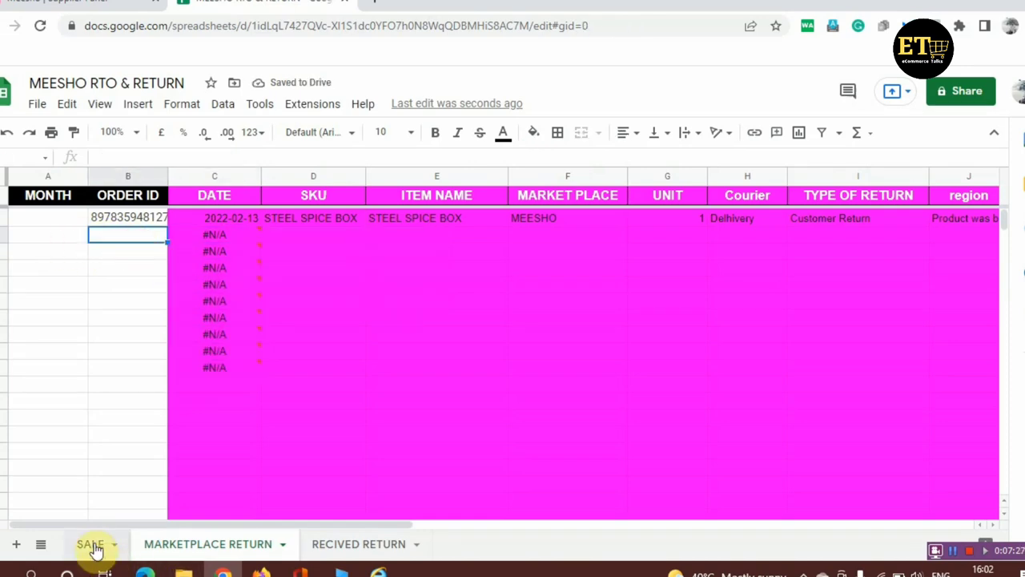
pyautogui.click(90, 544)
pyautogui.click(134, 241)
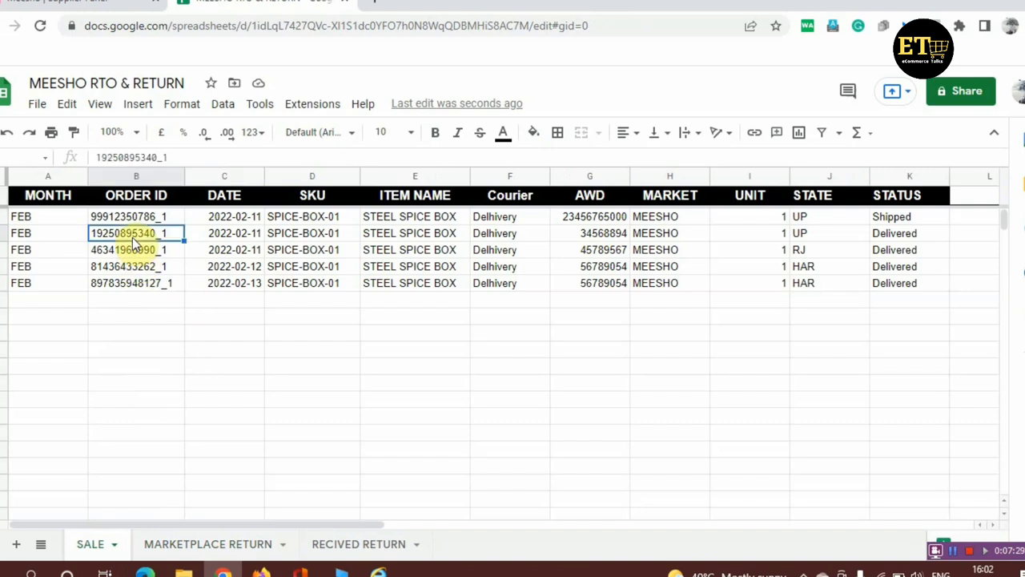
pyautogui.hotkey('ctrl', 'c')
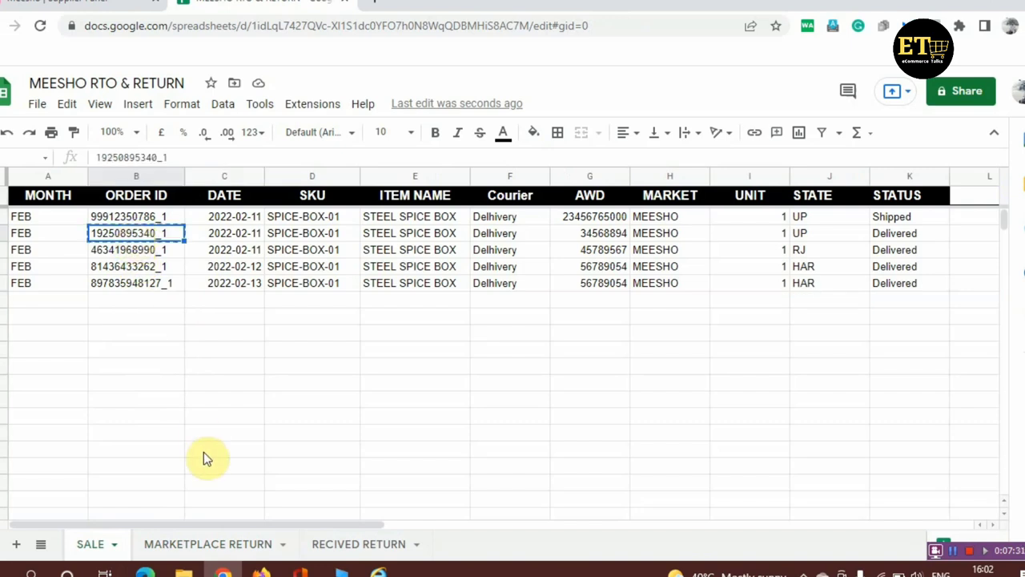
pyautogui.click(223, 549)
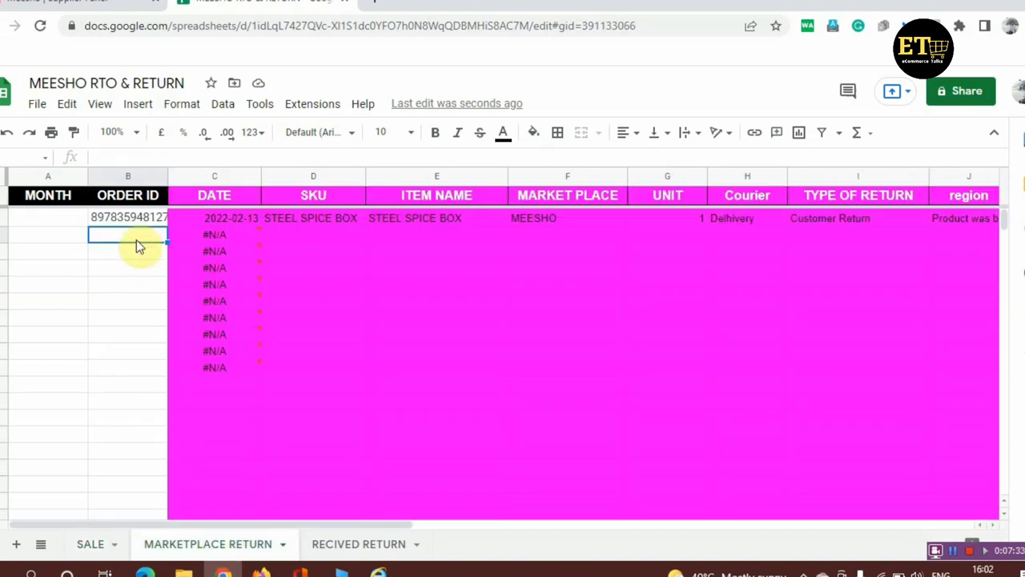
pyautogui.hotkey('ctrl', 'v')
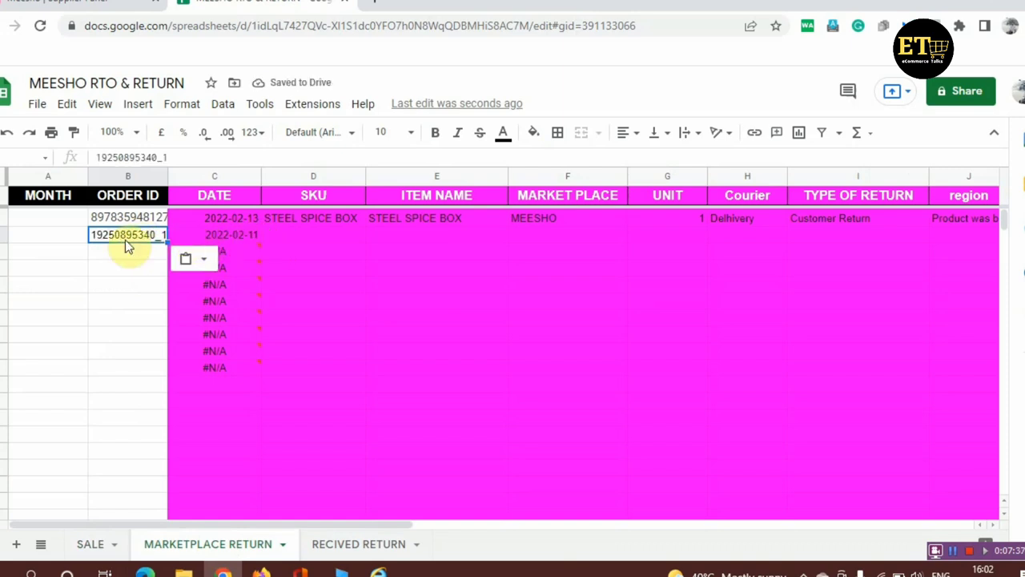
pyautogui.press('Delete')
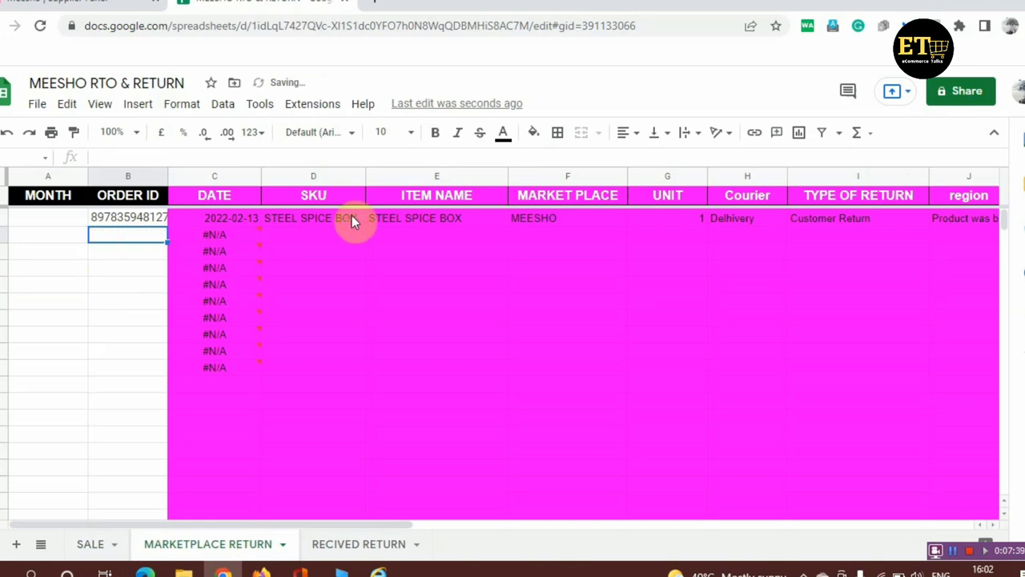
pyautogui.click(119, 221)
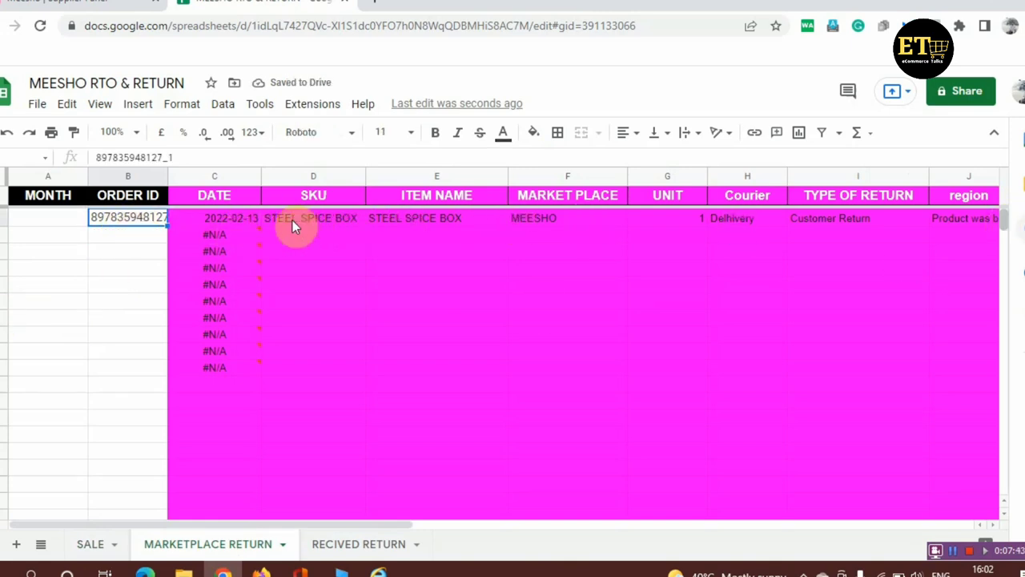
# Change DATE cell C3 of the MARKETPLACE RETURN sheet to =IF(ISERROR(VLOOKUP(B3,SALE!B:C,2,0)),"",(VLOOKUP(B3,SALE!B:C,2,0))) and copy it down to C19.
pyautogui.click(223, 235)
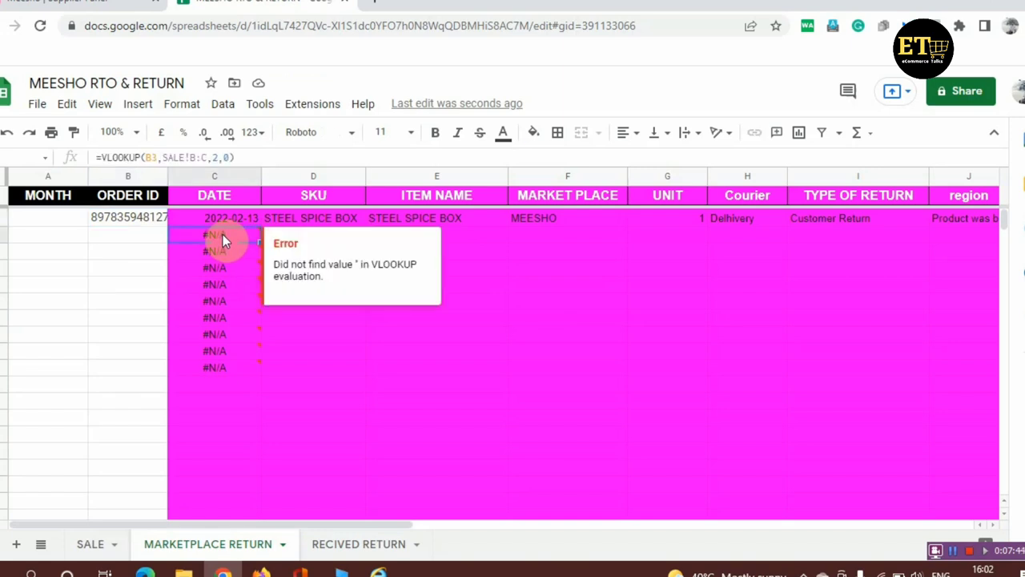
pyautogui.click(101, 157)
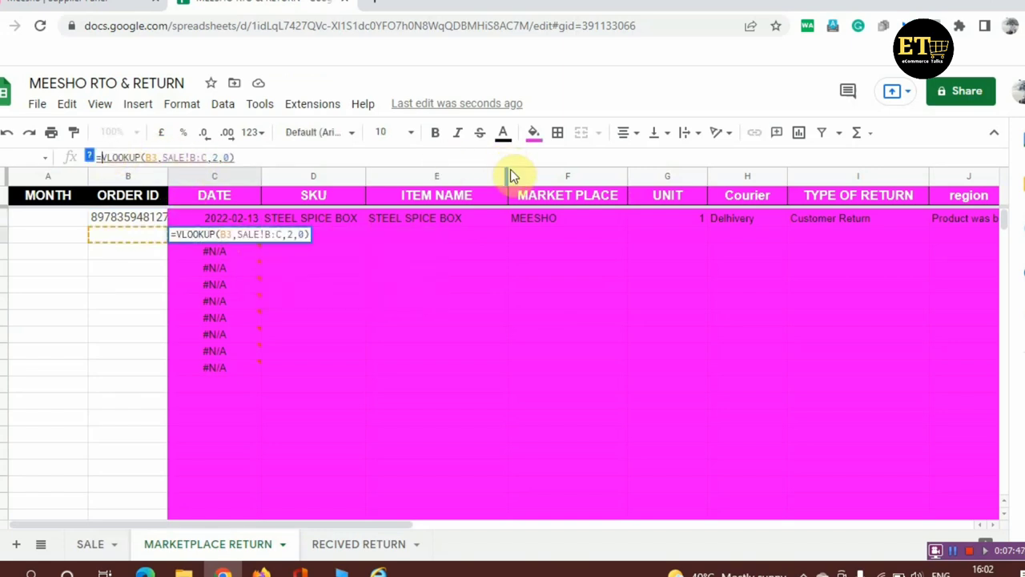
pyautogui.write('IF')
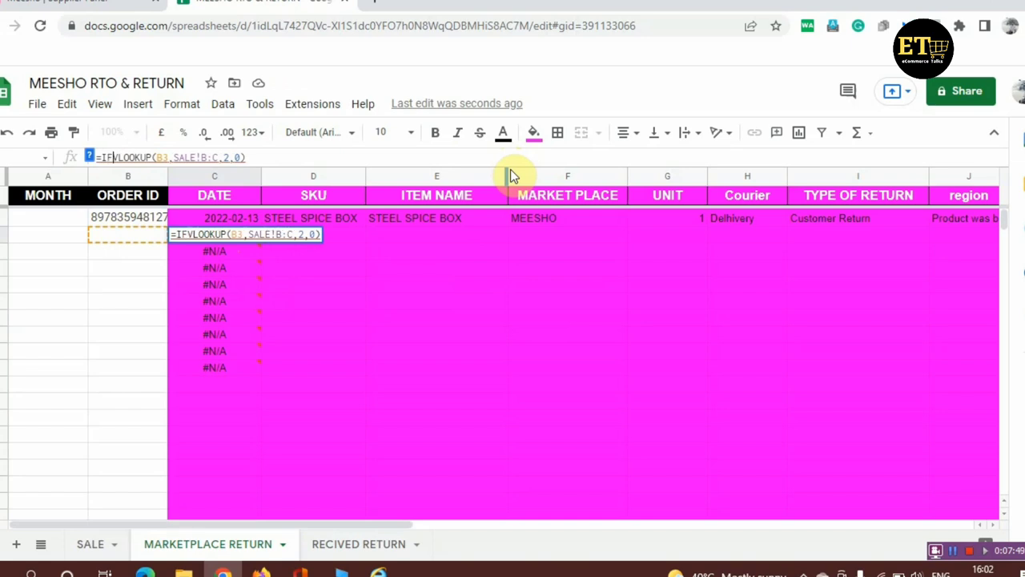
pyautogui.write('(')
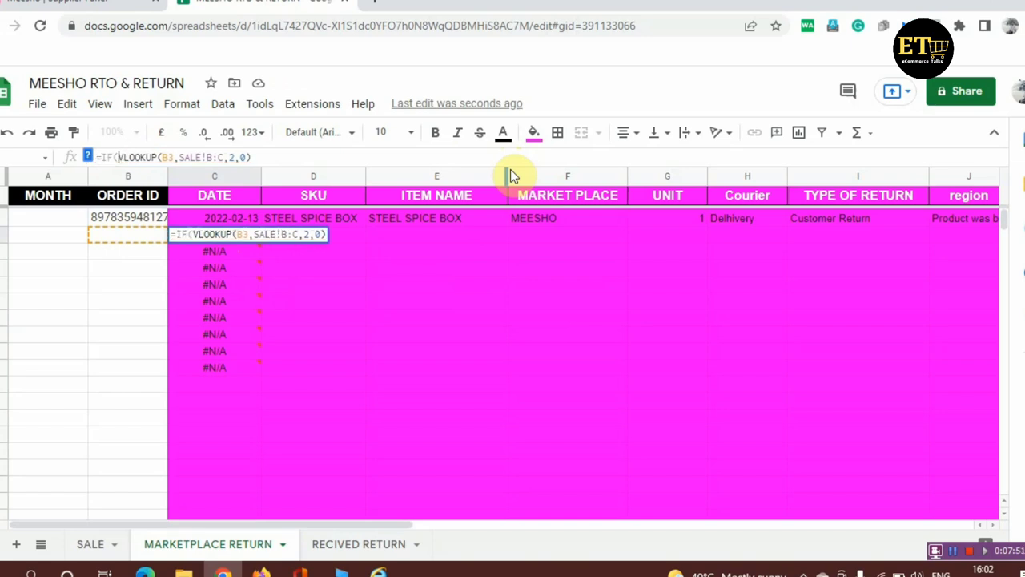
pyautogui.write('ISER')
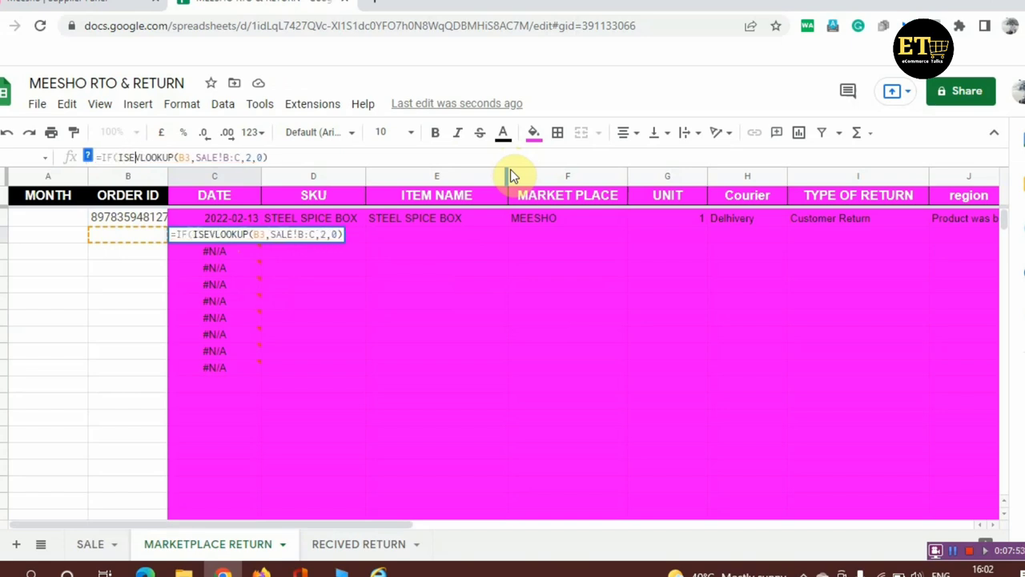
pyautogui.write('ROR(')
pyautogui.hotkey('shift', 'Right')
pyautogui.hotkey('shift', 'Right')
pyautogui.hotkey('shift', 'Right')
pyautogui.hotkey('shift', 'Right')
pyautogui.hotkey('shift', 'Right')
pyautogui.hotkey('shift', 'Right')
pyautogui.hotkey('shift', 'Right')
pyautogui.hotkey('shift', 'Right')
pyautogui.hotkey('shift', 'Right')
pyautogui.hotkey('shift', 'Right')
pyautogui.hotkey('shift', 'Right')
pyautogui.hotkey('shift', 'Right')
pyautogui.hotkey('shift', 'Right')
pyautogui.hotkey('shift', 'Right')
pyautogui.hotkey('shift', 'Right')
pyautogui.hotkey('shift', 'Right')
pyautogui.hotkey('shift', 'Right')
pyautogui.hotkey('shift', 'Right')
pyautogui.hotkey('shift', 'Right')
pyautogui.hotkey('shift', 'Right')
pyautogui.hotkey('shift', 'Right')
pyautogui.hotkey('shift', 'Right')
pyautogui.hotkey('shift', 'Right')
pyautogui.hotkey('shift', 'Right')
pyautogui.hotkey('shift', 'Right')
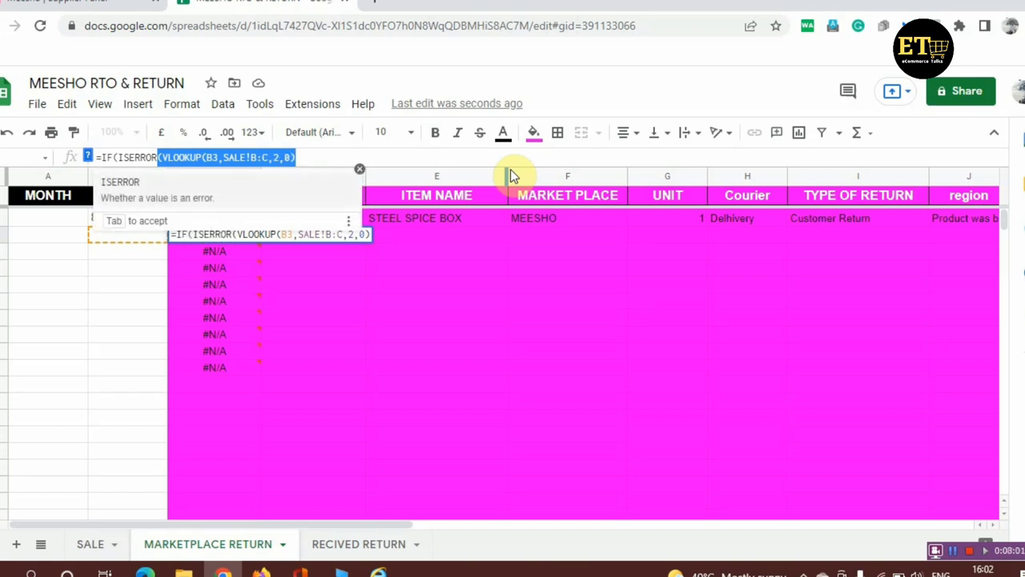
pyautogui.press('Right')
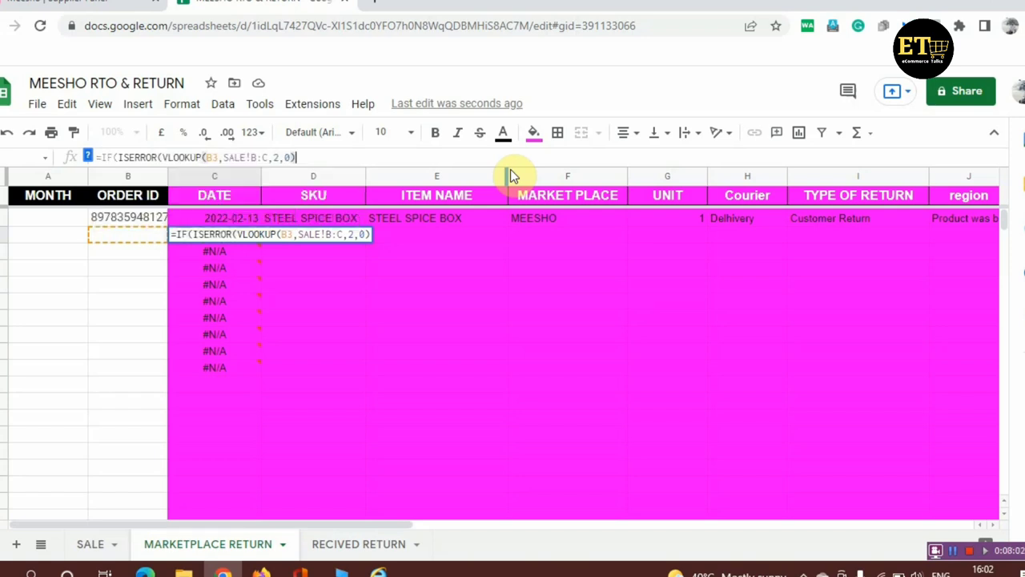
pyautogui.write('),')
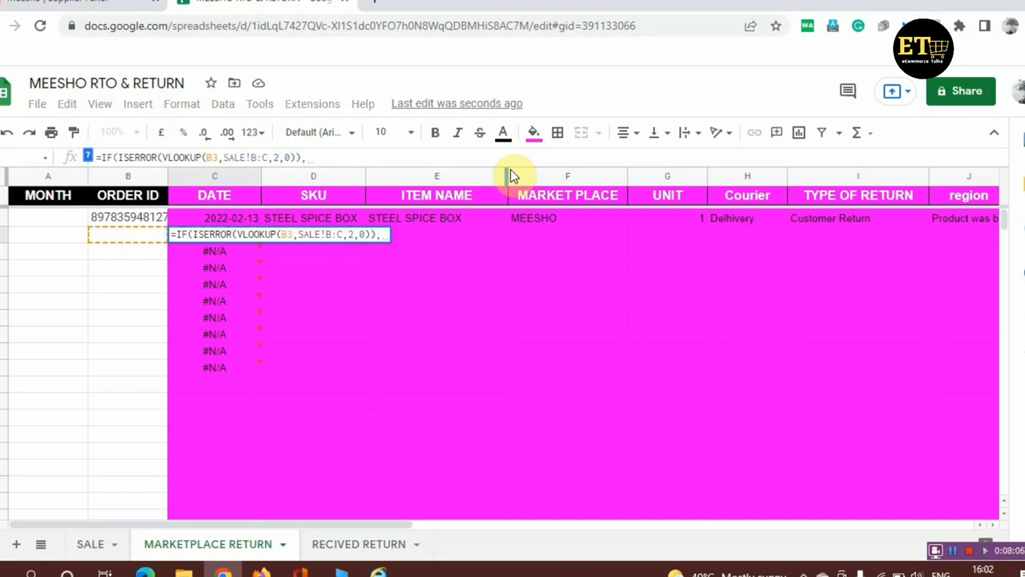
pyautogui.write('""')
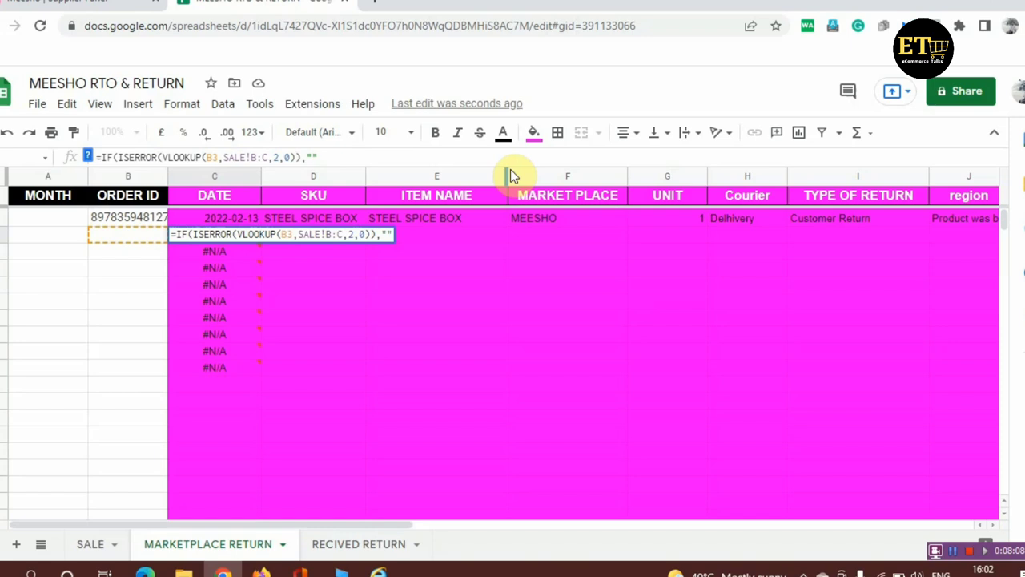
pyautogui.write(',')
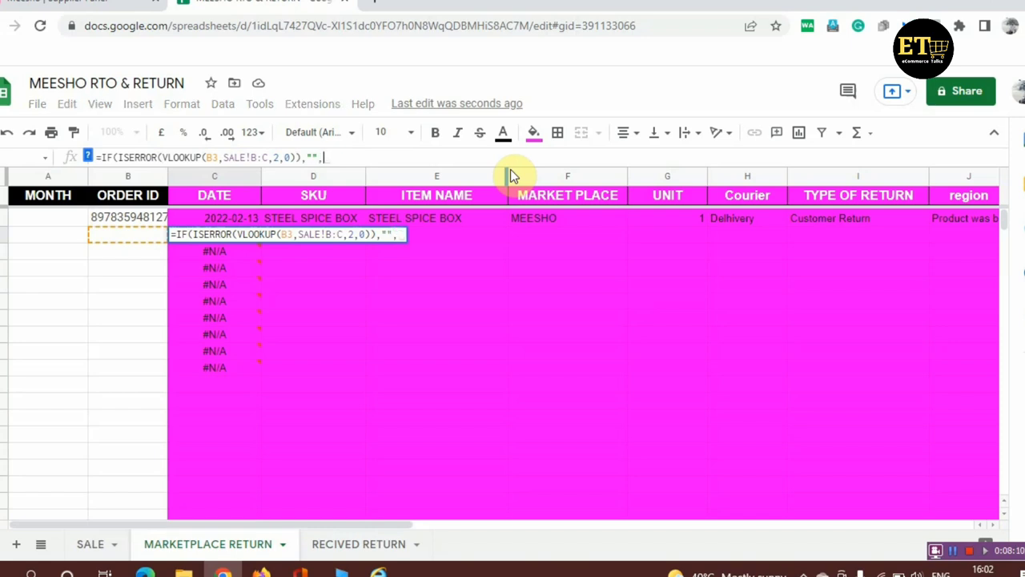
pyautogui.hotkey('ctrl', 'v')
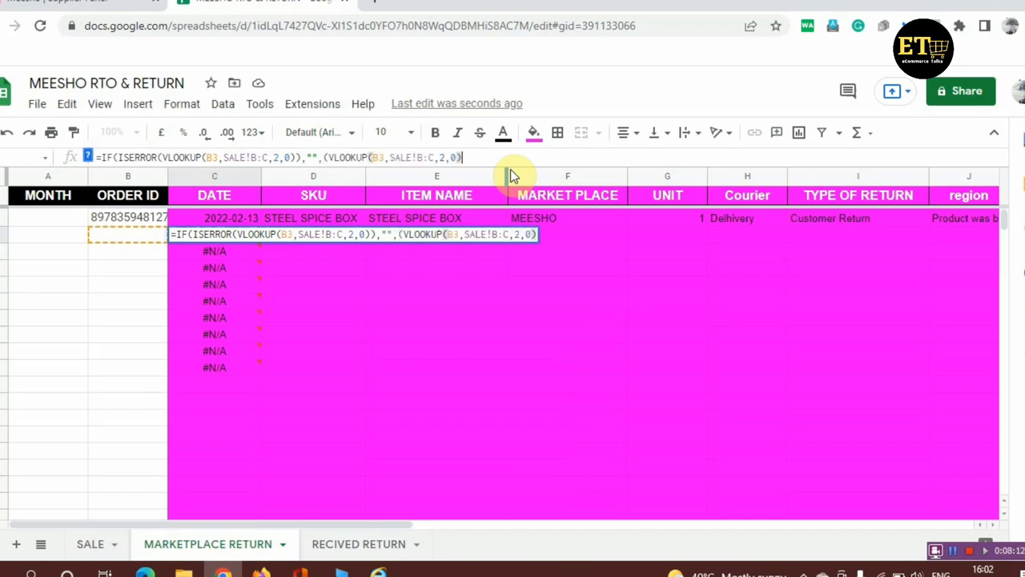
pyautogui.write('))')
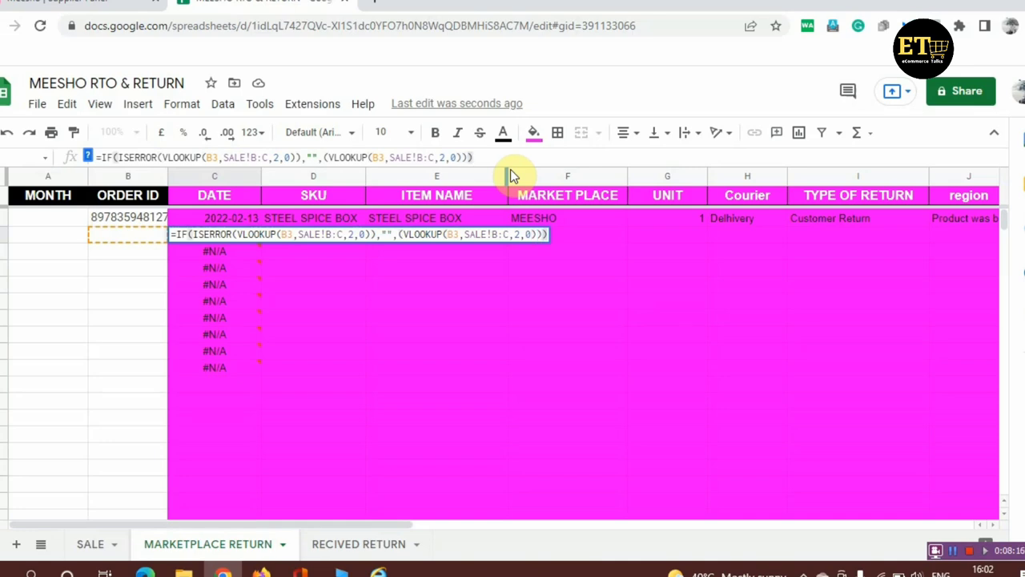
pyautogui.press('Return')
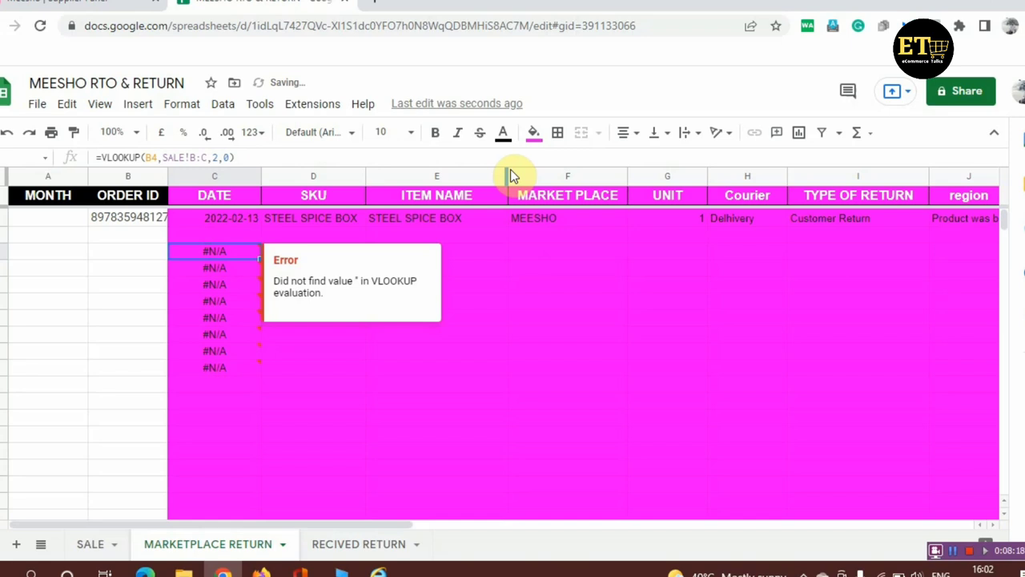
pyautogui.click(196, 242)
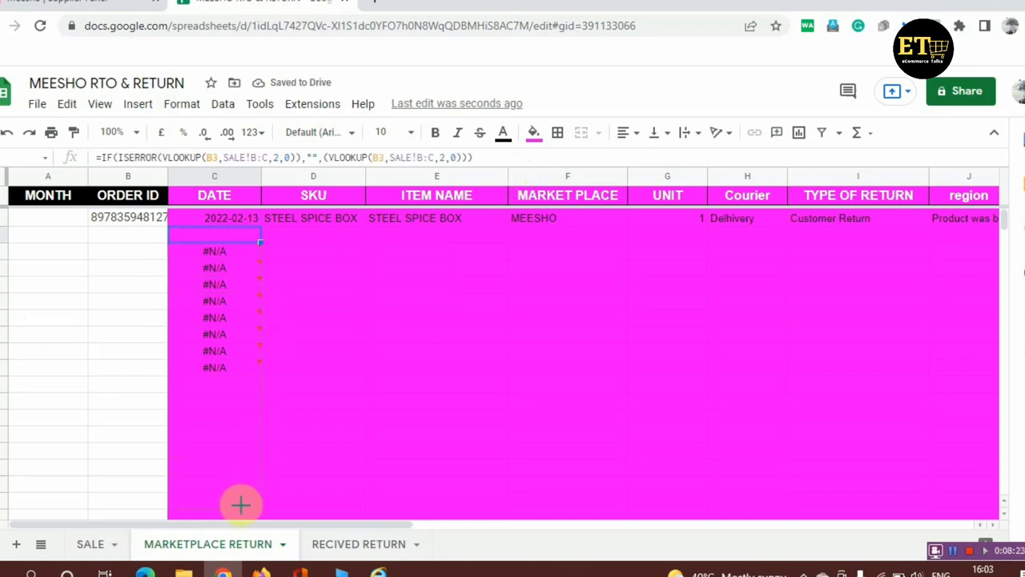
pyautogui.doubleClick(260, 240)
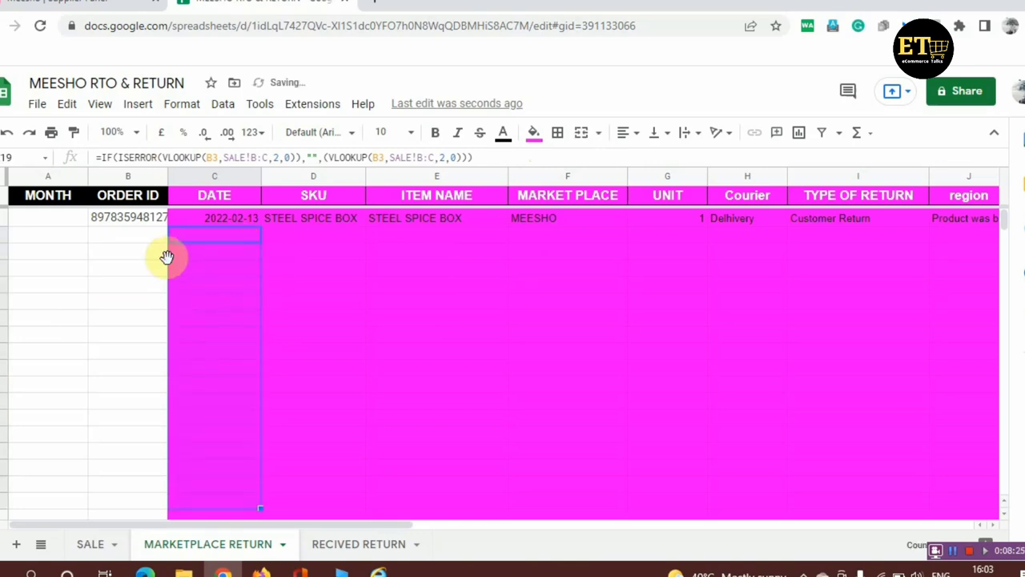
# Copy the third SALE row's order ID into ORDER ID cell B3 of the MARKETPLACE RETURN sheet.
pyautogui.click(93, 544)
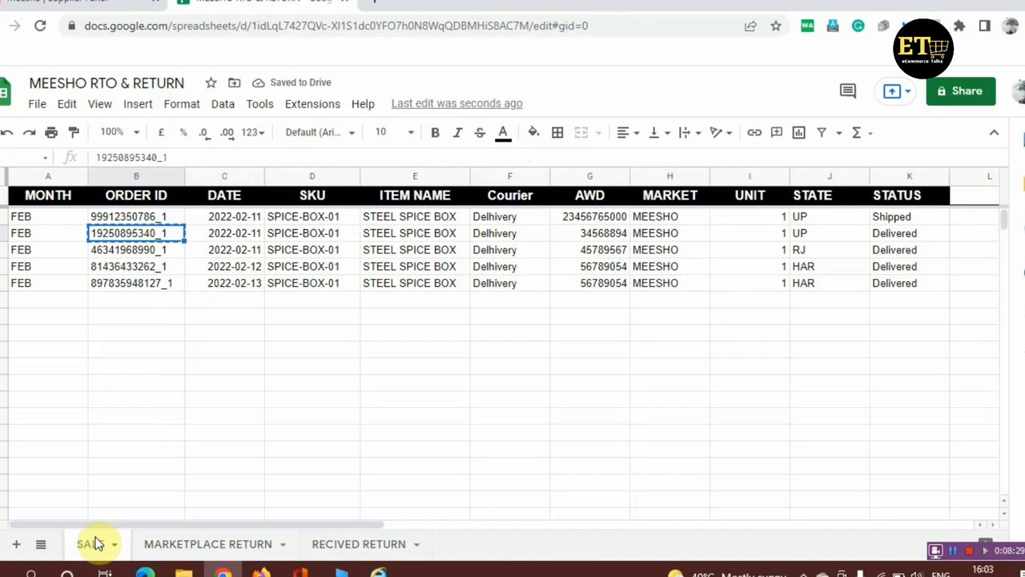
pyautogui.click(136, 250)
pyautogui.hotkey('ctrl', 'c')
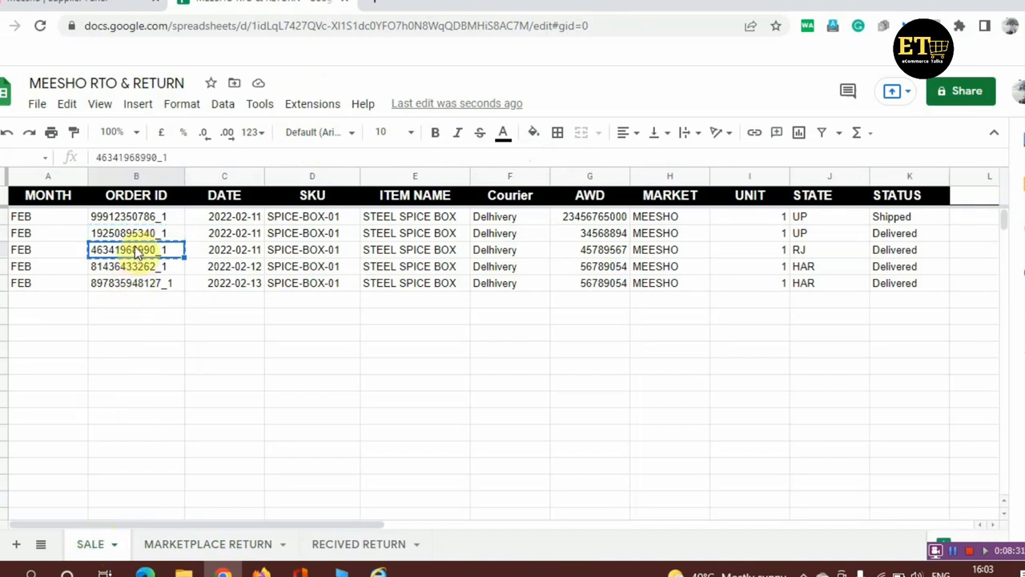
pyautogui.click(199, 549)
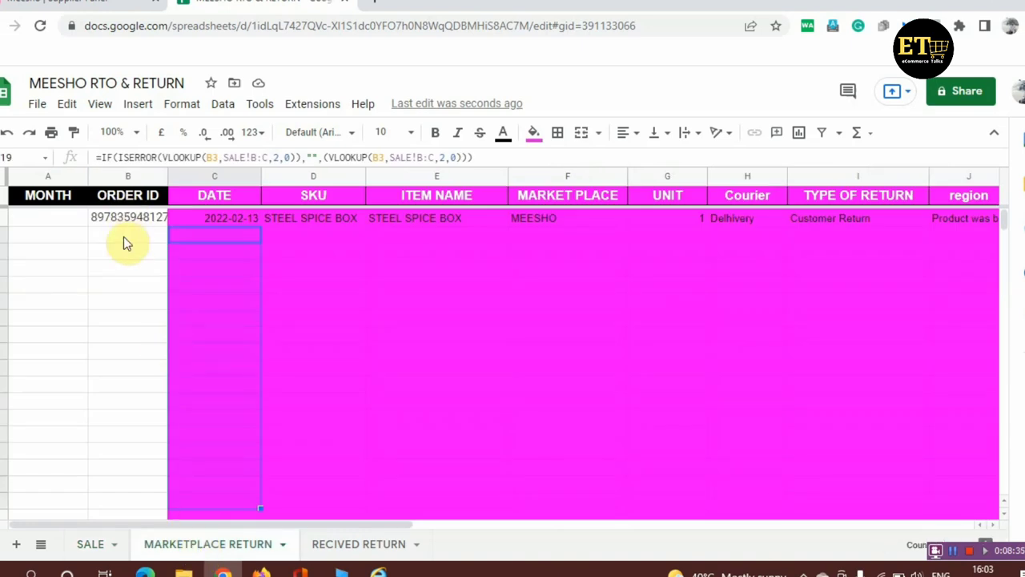
pyautogui.click(123, 236)
pyautogui.hotkey('ctrl', 'v')
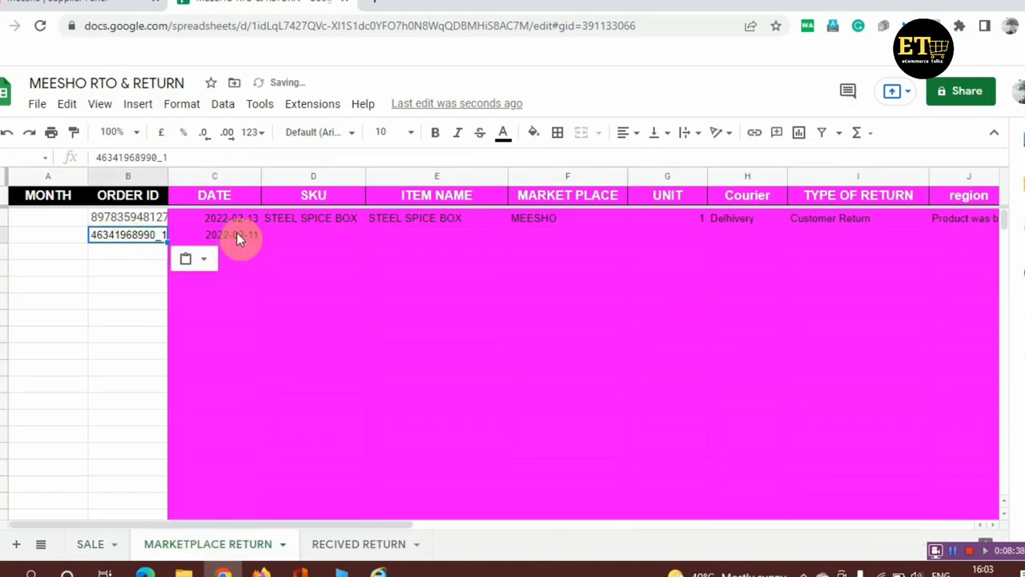
# Enter =VLOOKUP(B3,SALE!B:D,3,0) in SKU cell D3 of the MARKETPLACE RETURN sheet.
pyautogui.click(315, 243)
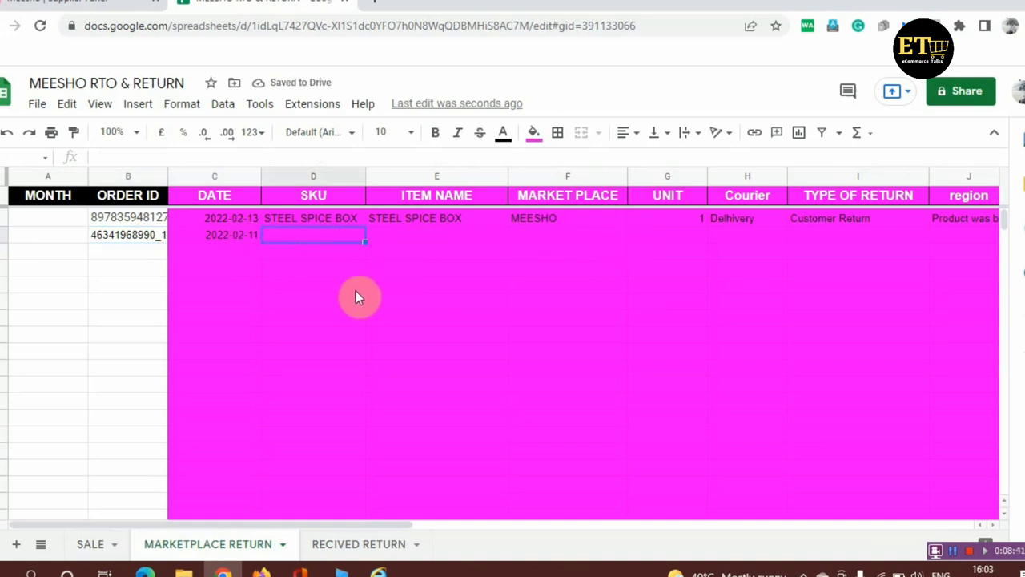
pyautogui.write('=')
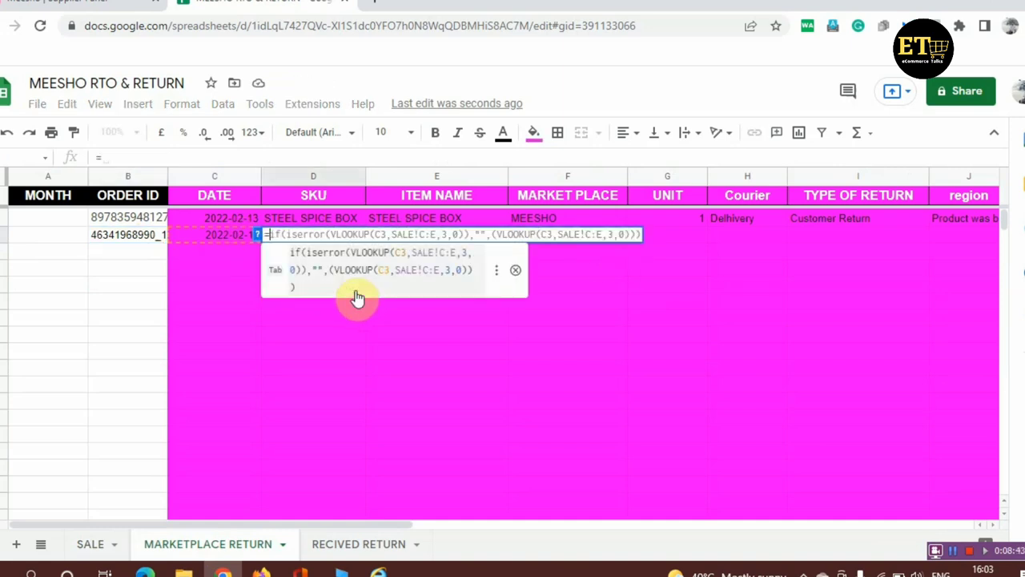
pyautogui.write('VLOO')
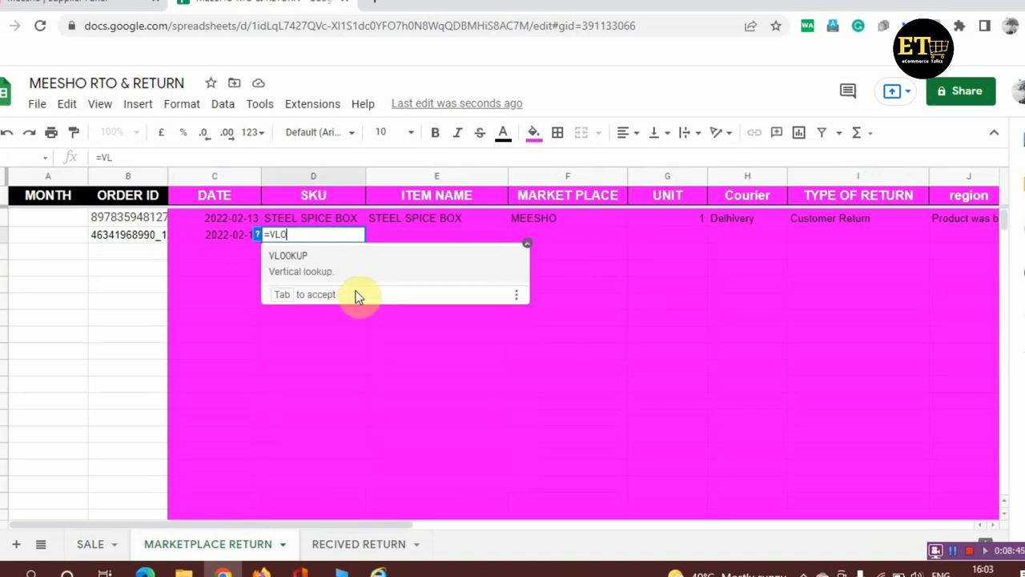
pyautogui.click(324, 264)
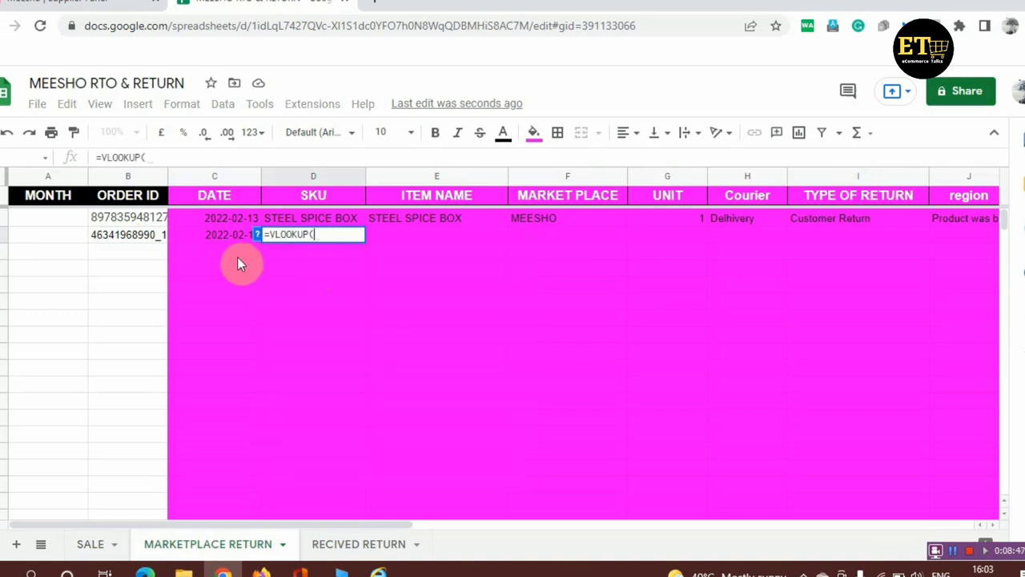
pyautogui.click(132, 239)
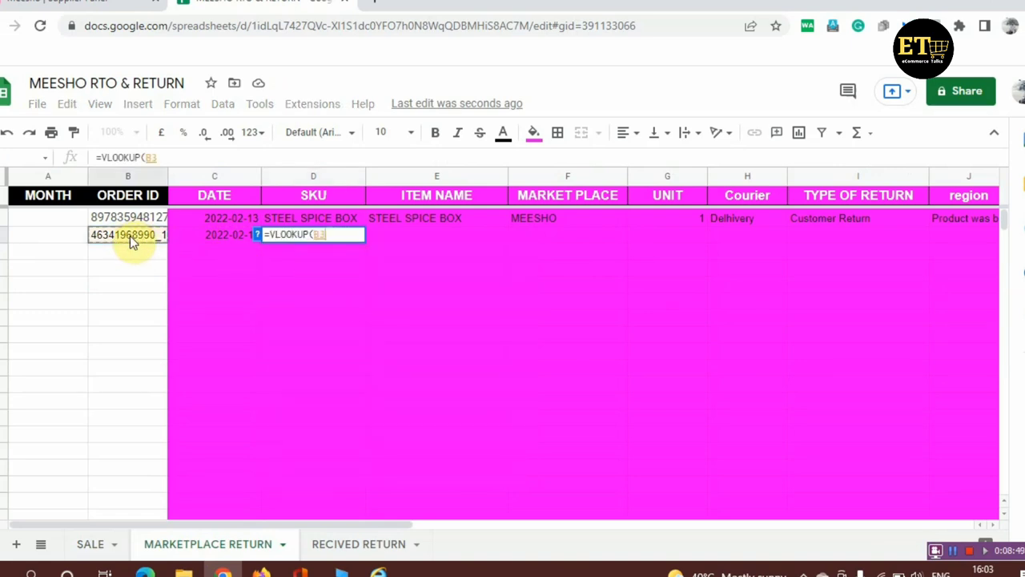
pyautogui.write(',')
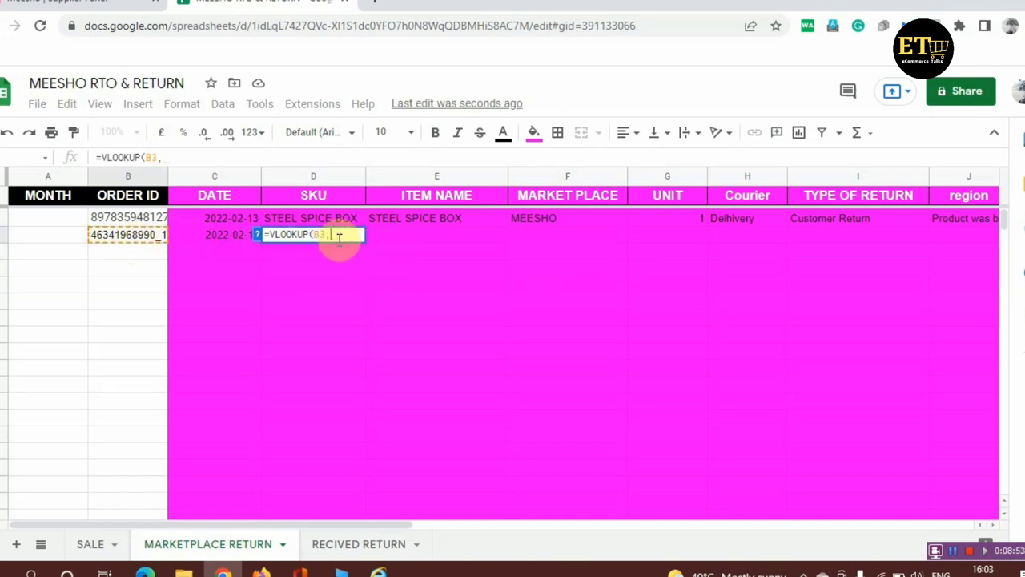
pyautogui.click(96, 546)
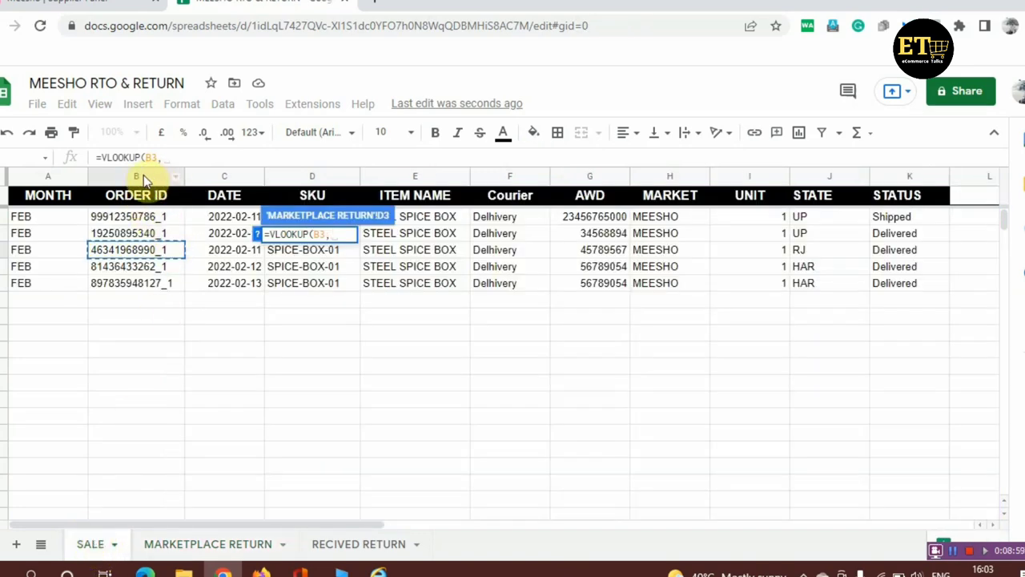
pyautogui.click(143, 175)
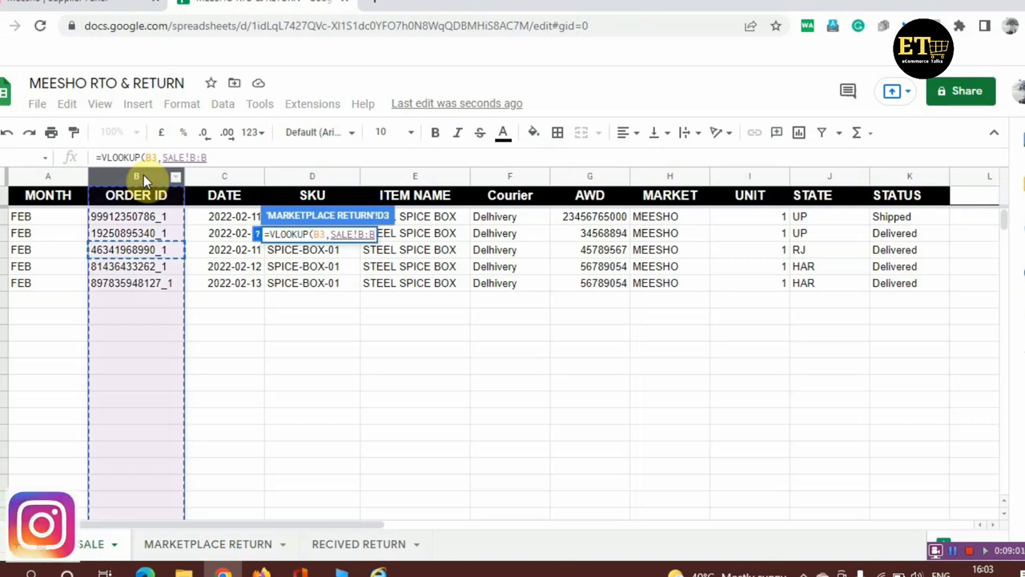
pyautogui.hotkey('shift', 'Right')
pyautogui.hotkey('shift', 'Right')
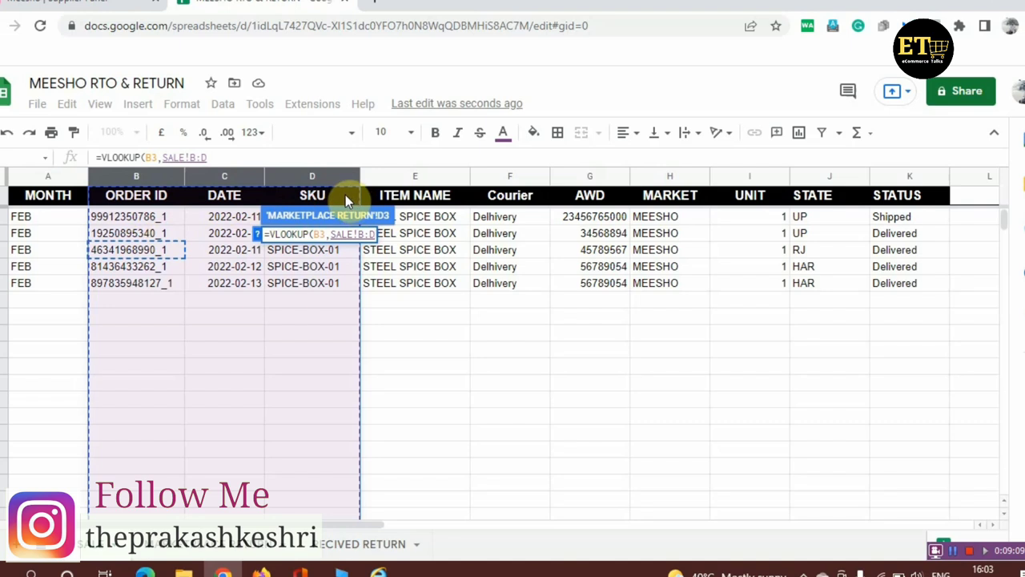
pyautogui.write(',')
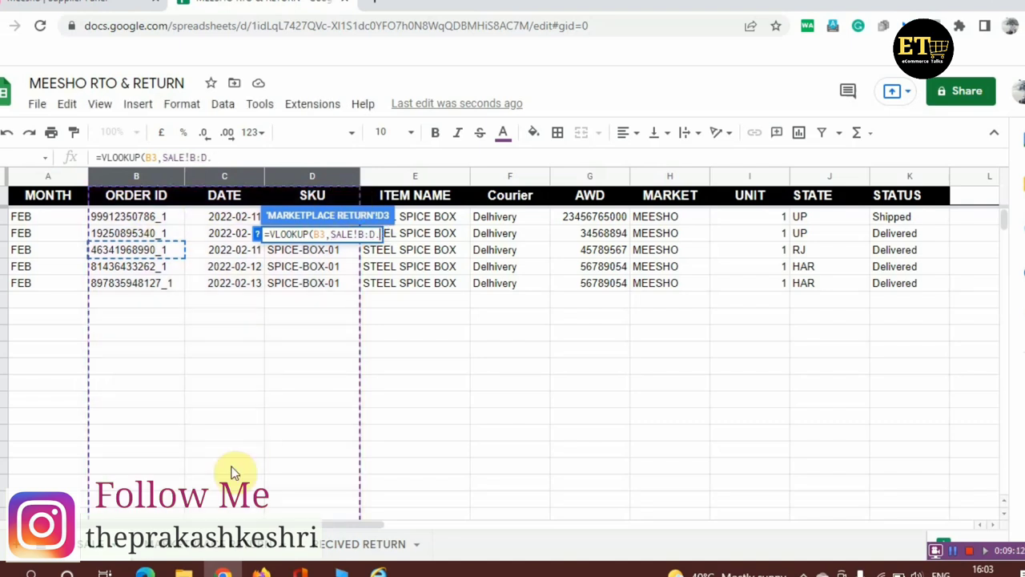
pyautogui.press('BackSpace')
pyautogui.write(',')
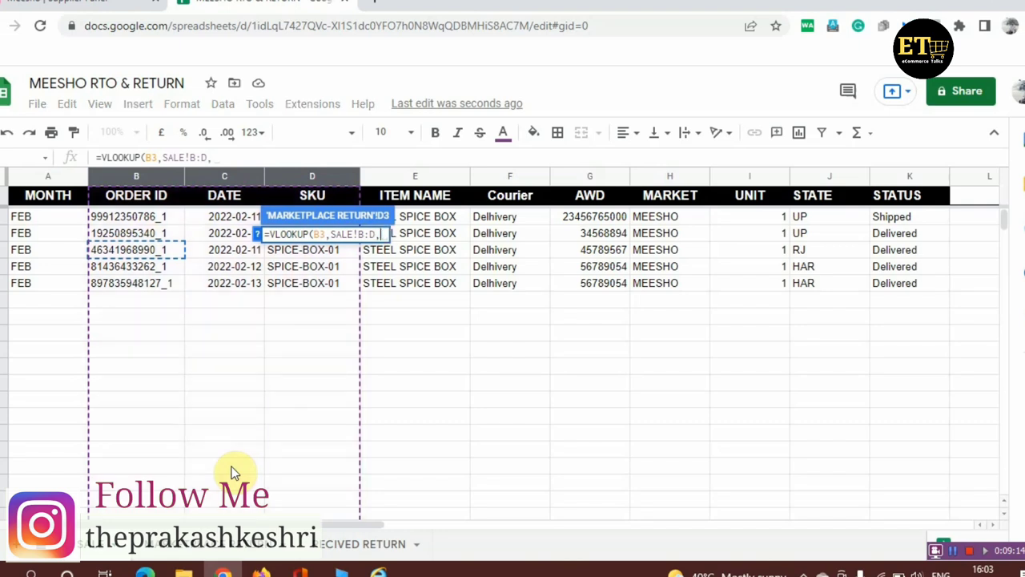
pyautogui.write('3,')
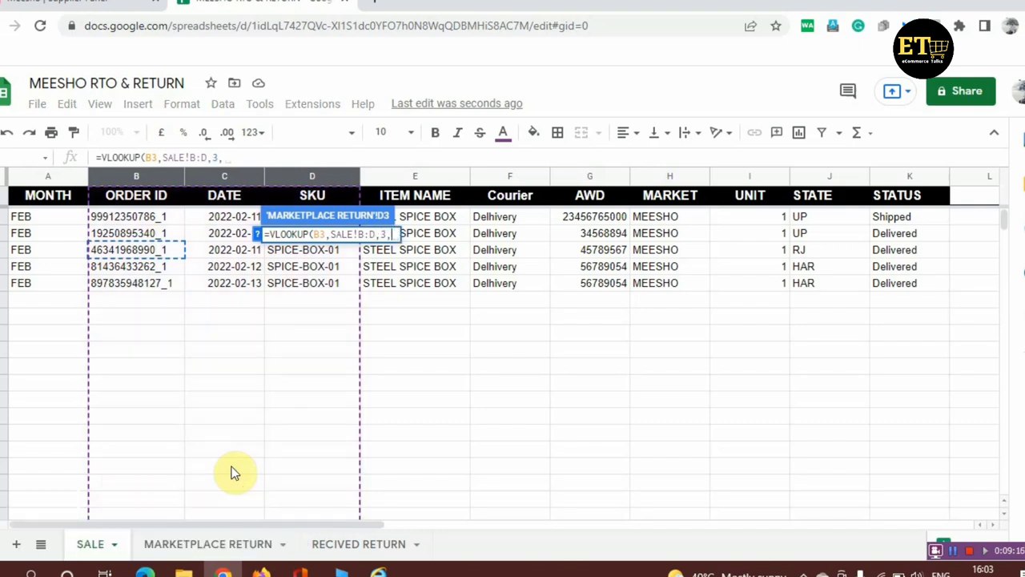
pyautogui.write('0)')
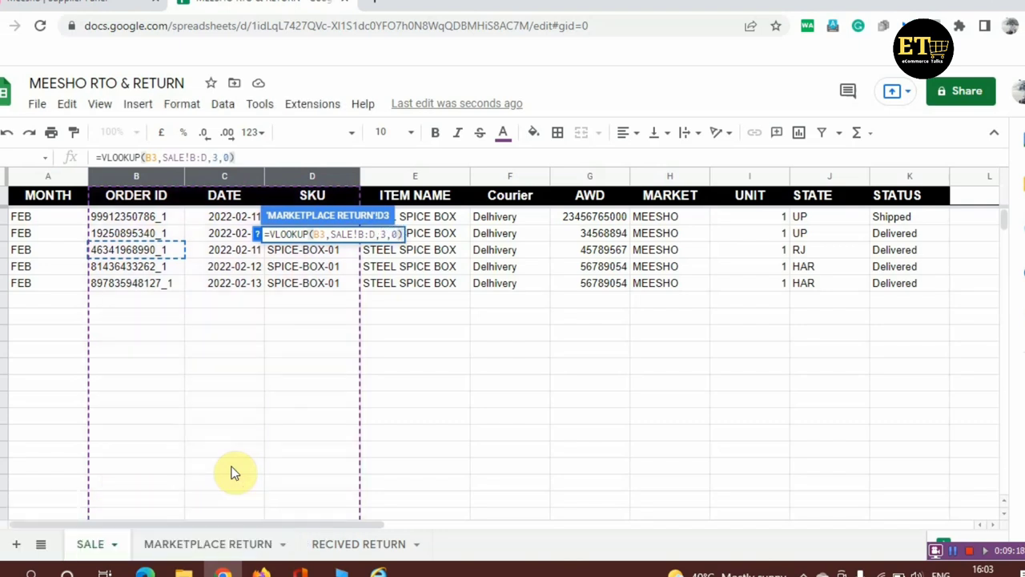
pyautogui.press('Return')
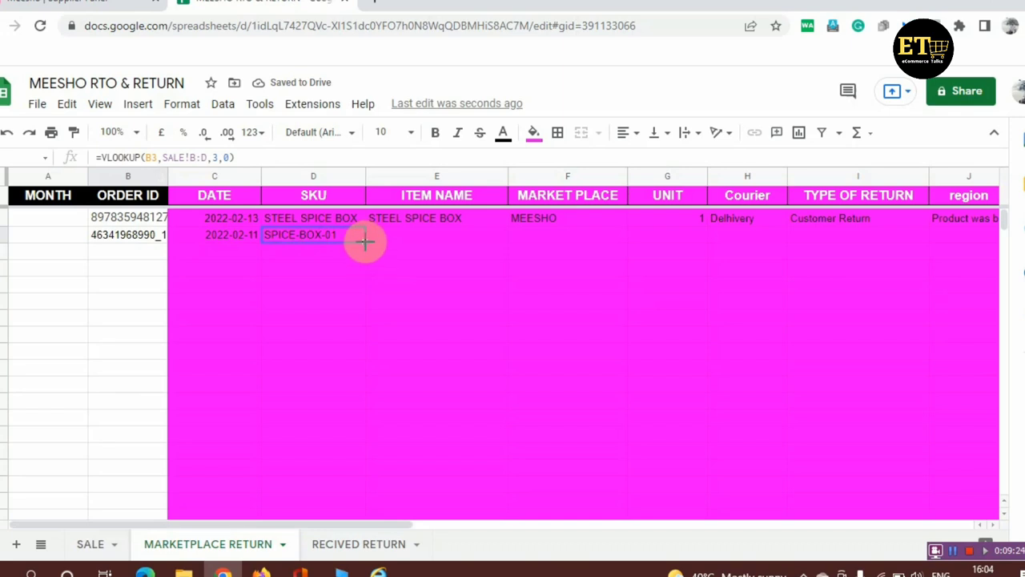
# Change SKU cell D3 of the MARKETPLACE RETURN sheet to =IF(ISERROR(VLOOKUP(B3,SALE!B:D,3,0)),"",(VLOOKUP(B3,SALE!B:D,3,0))) and copy it down to D19.
pyautogui.click(105, 157)
pyautogui.write('IF')
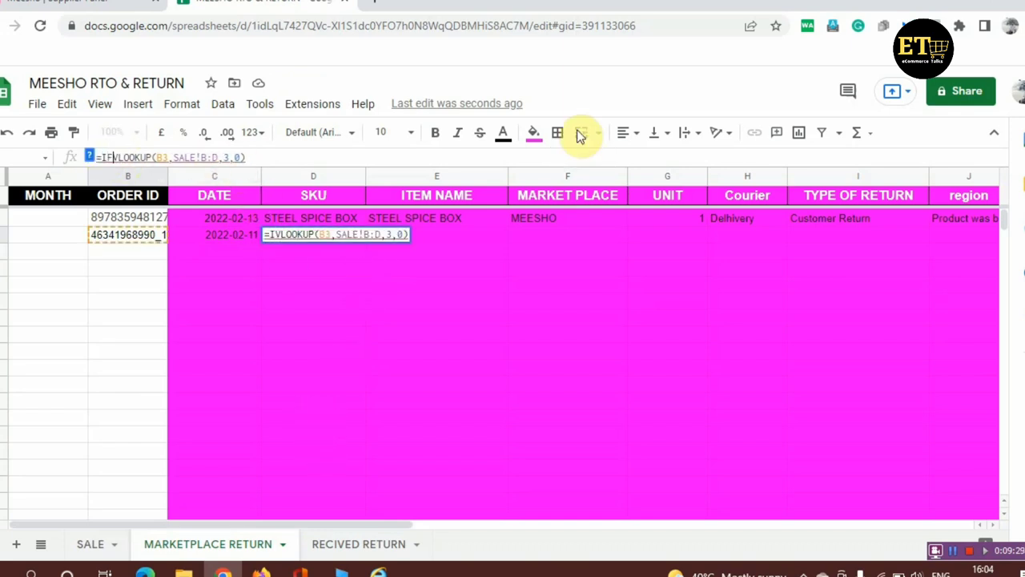
pyautogui.write('(')
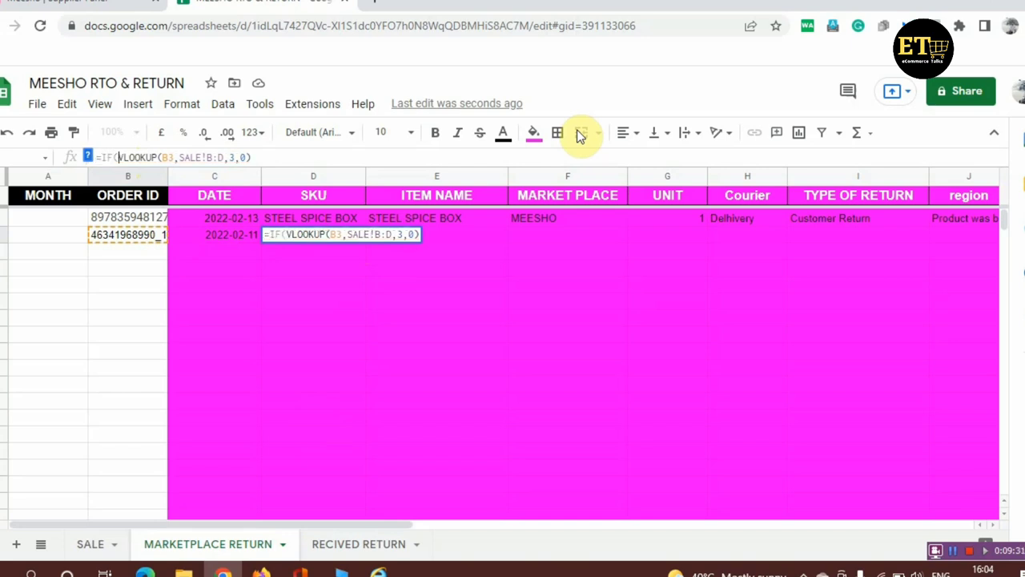
pyautogui.write('ISE')
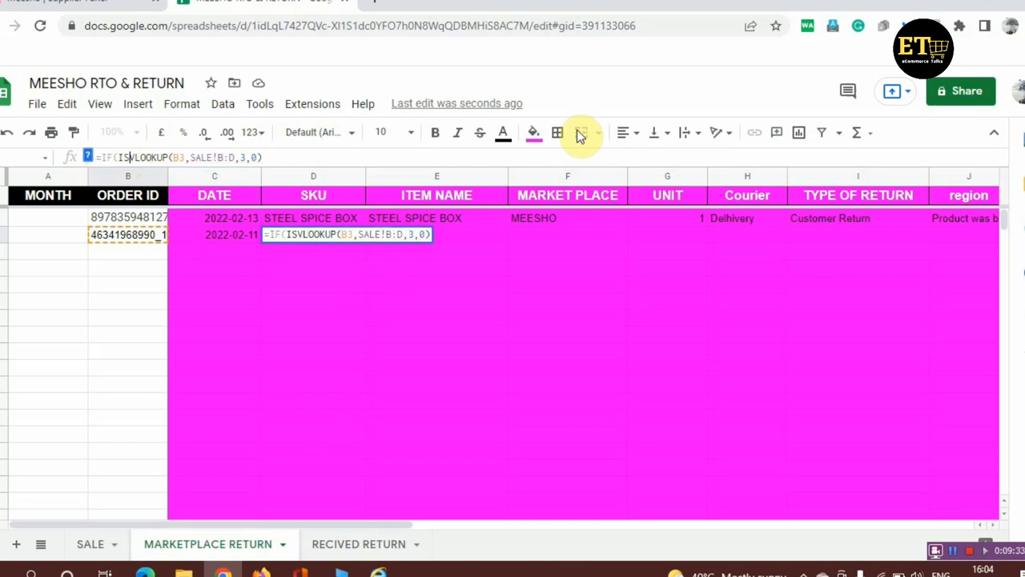
pyautogui.write('RROR')
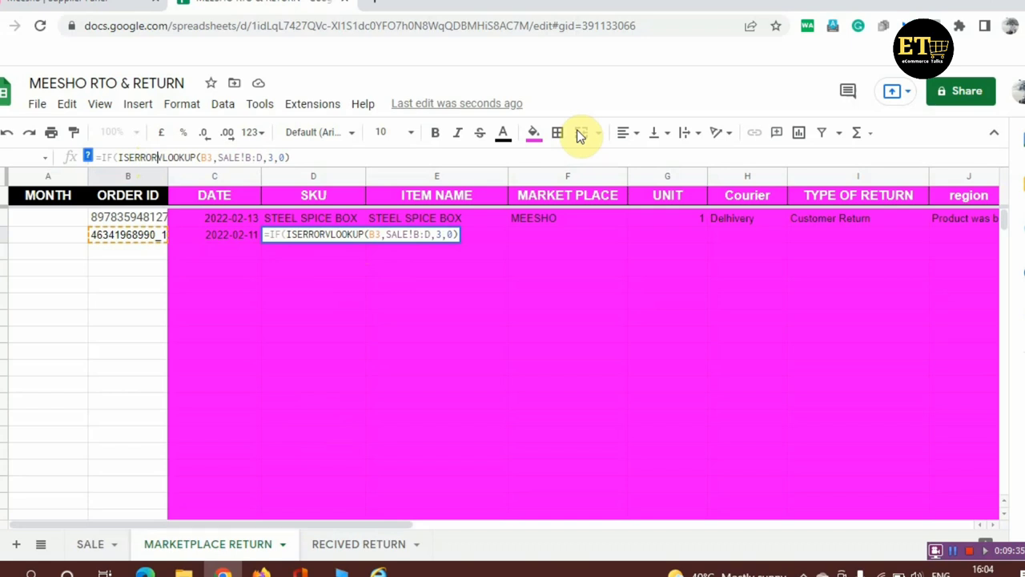
pyautogui.write('(')
pyautogui.press('Left')
pyautogui.hotkey('shift', 'Right')
pyautogui.hotkey('shift', 'Right')
pyautogui.hotkey('shift', 'Right')
pyautogui.hotkey('shift', 'Right')
pyautogui.hotkey('shift', 'Right')
pyautogui.hotkey('shift', 'Right')
pyautogui.hotkey('shift', 'Right')
pyautogui.hotkey('shift', 'Right')
pyautogui.hotkey('shift', 'Right')
pyautogui.hotkey('shift', 'Right')
pyautogui.hotkey('shift', 'Right')
pyautogui.hotkey('shift', 'Right')
pyautogui.hotkey('shift', 'Right')
pyautogui.hotkey('shift', 'Right')
pyautogui.hotkey('shift', 'Right')
pyautogui.hotkey('shift', 'Right')
pyautogui.hotkey('shift', 'Right')
pyautogui.hotkey('shift', 'Right')
pyautogui.hotkey('shift', 'Right')
pyautogui.hotkey('shift', 'Right')
pyautogui.hotkey('ctrl', 'c')
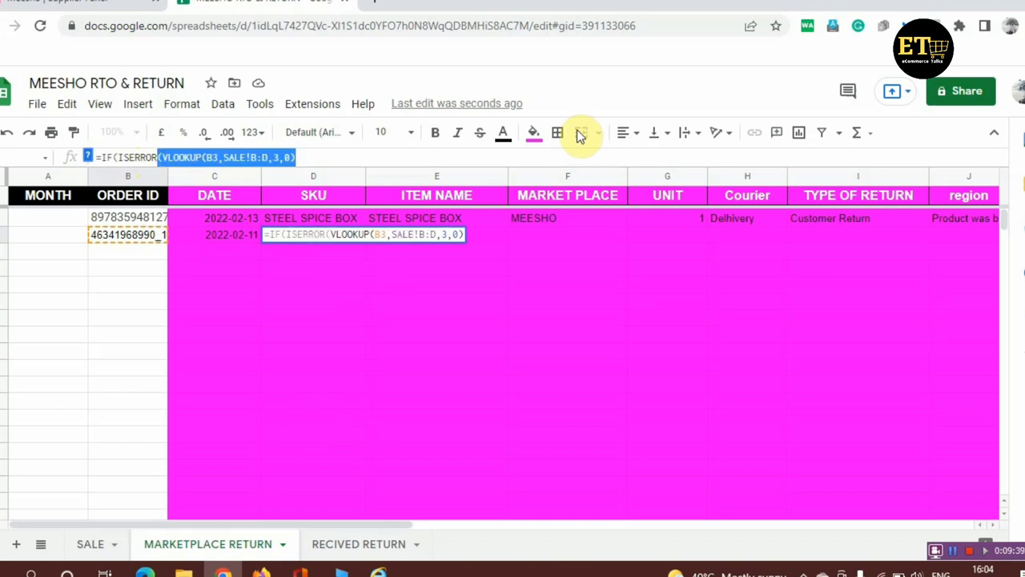
pyautogui.press('Right')
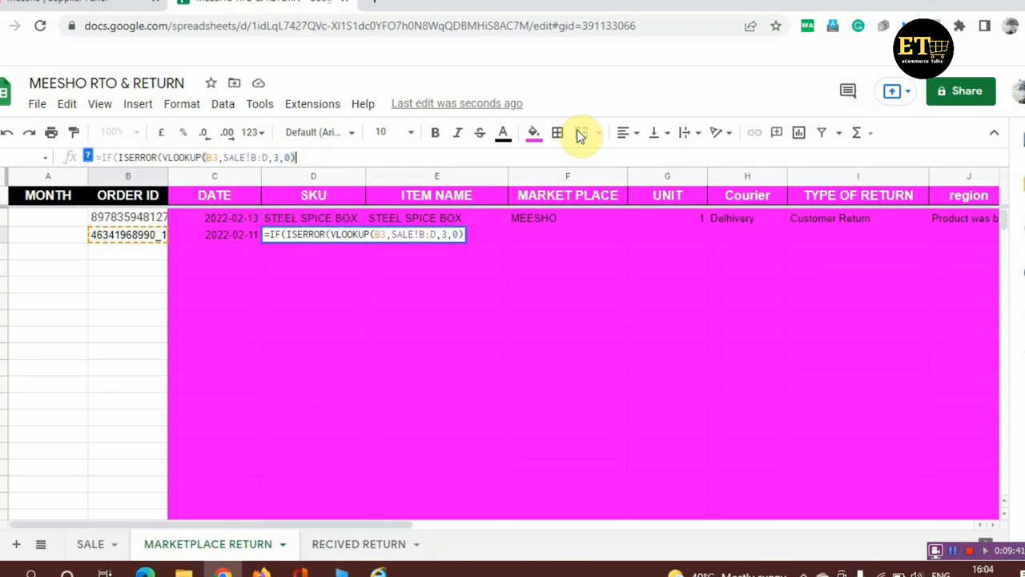
pyautogui.write(',')
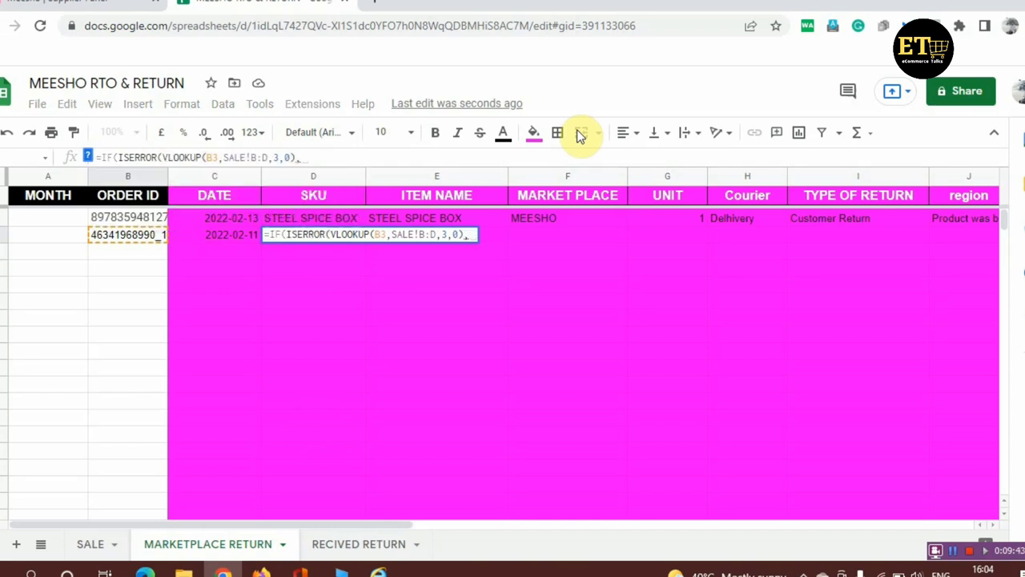
pyautogui.write('""')
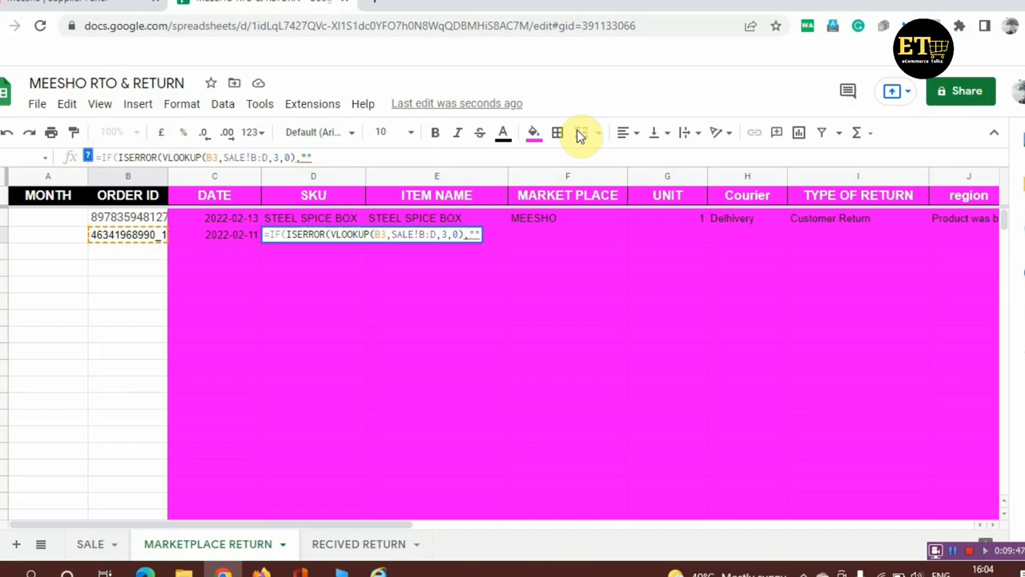
pyautogui.write(',')
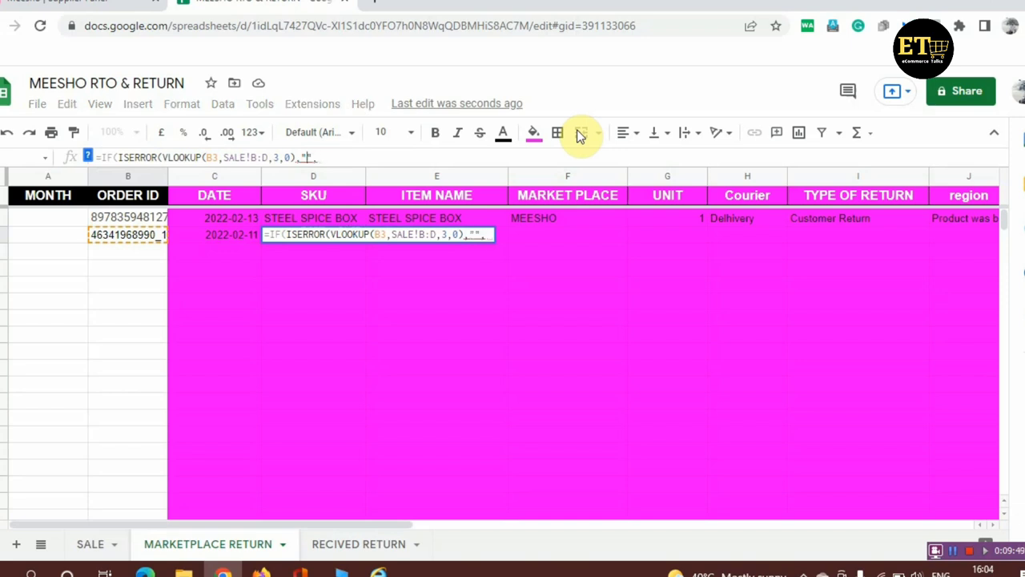
pyautogui.write(')')
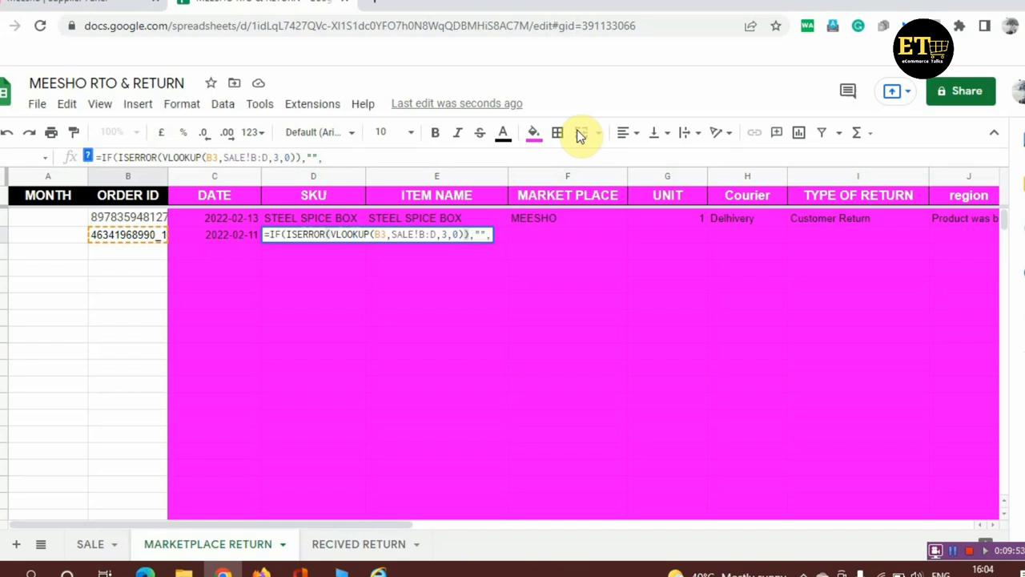
pyautogui.hotkey('ctrl', 'v')
pyautogui.write('))')
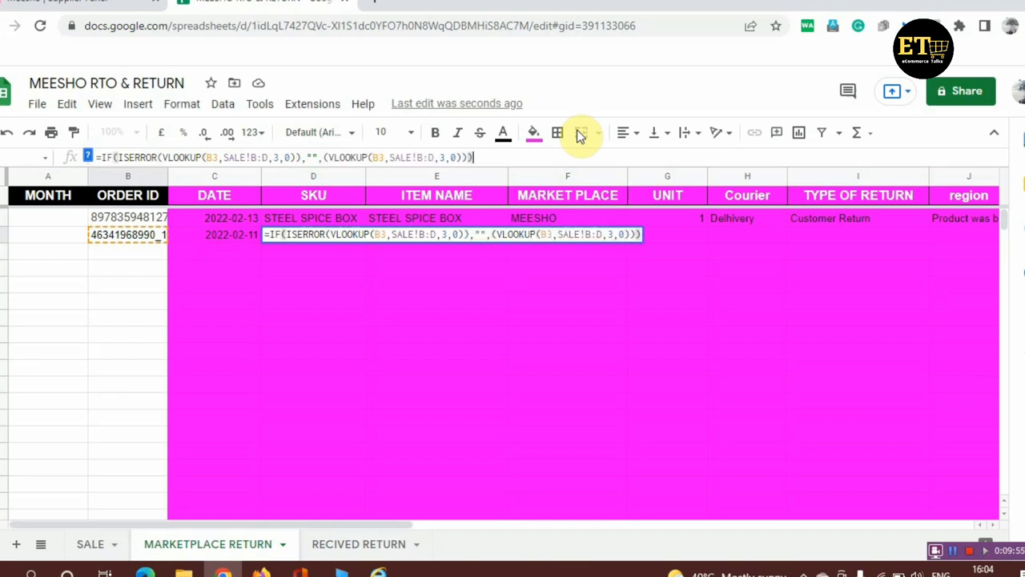
pyautogui.press('Return')
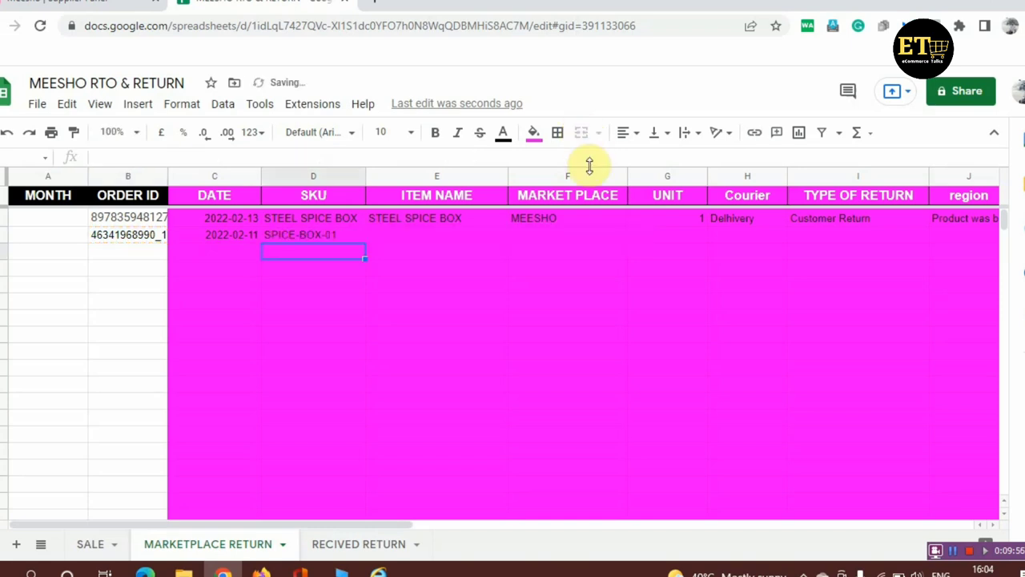
pyautogui.click(328, 238)
pyautogui.moveTo(366, 240); pyautogui.dragTo(332, 507)
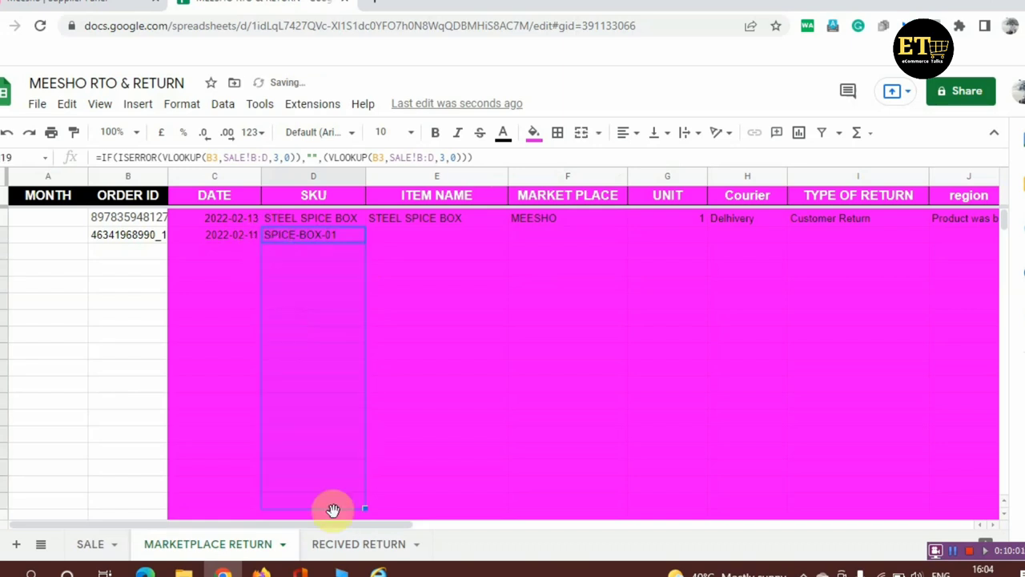
# Enter =VLOOKUP(B3,SALE!B:E,4,0) in ITEM NAME cell E3 of the MARKETPLACE RETURN sheet.
pyautogui.click(398, 233)
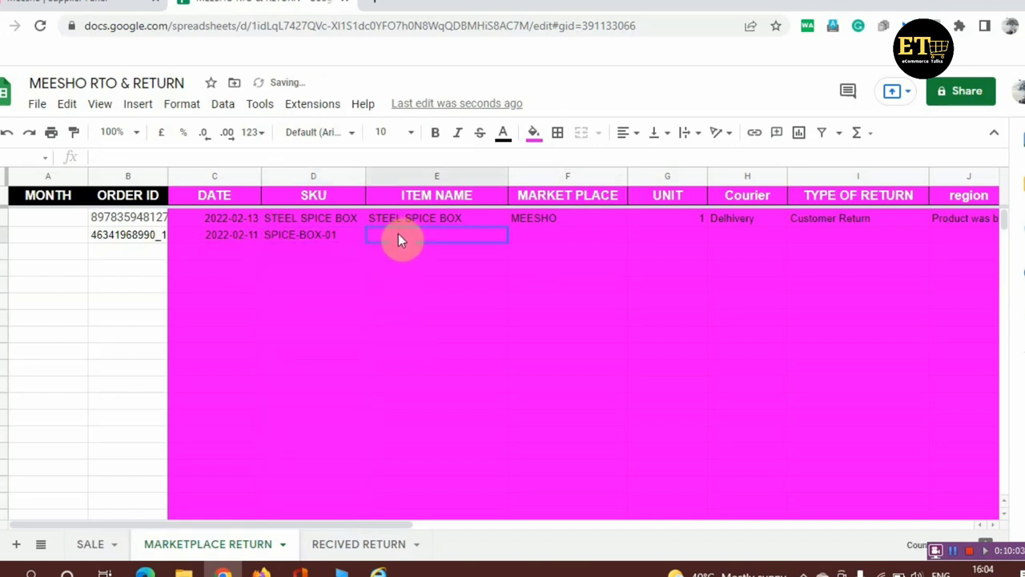
pyautogui.write('=')
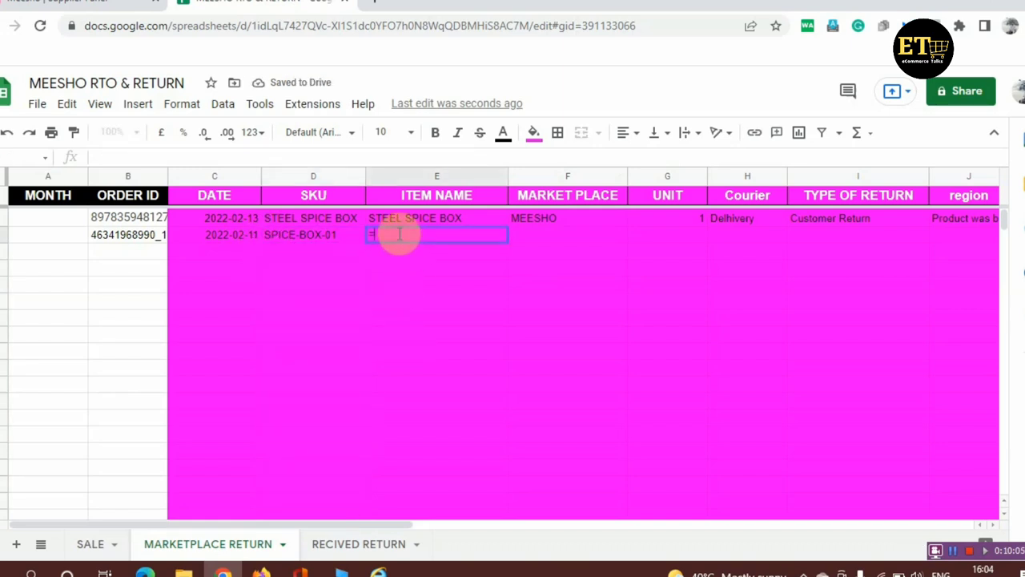
pyautogui.write('VLO')
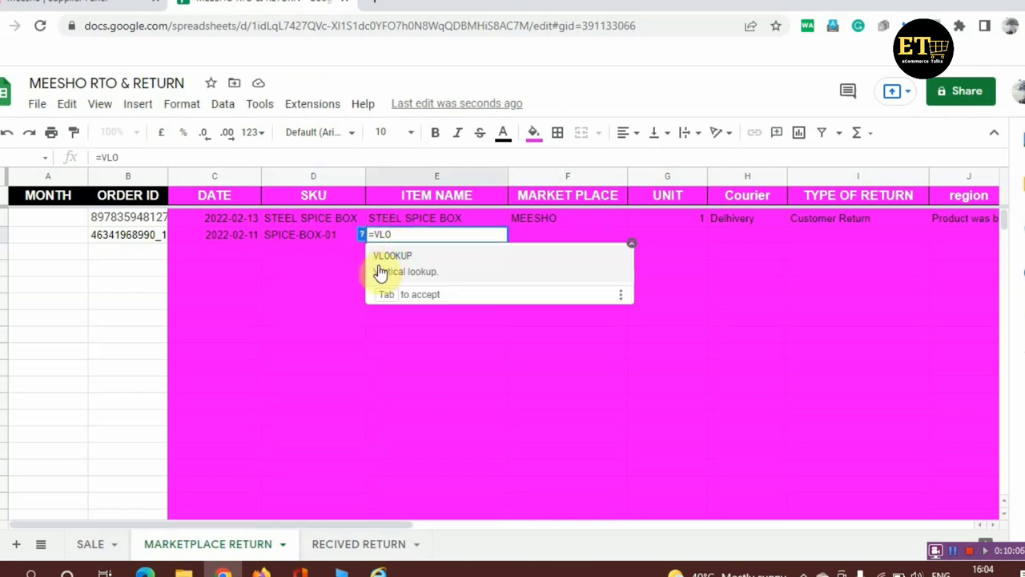
pyautogui.click(384, 263)
pyautogui.click(133, 236)
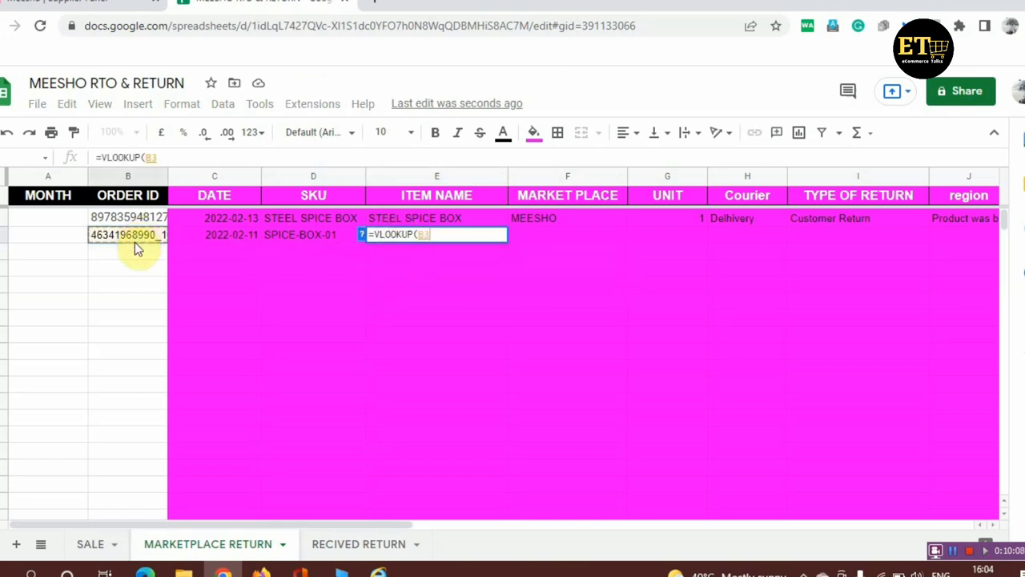
pyautogui.click(90, 544)
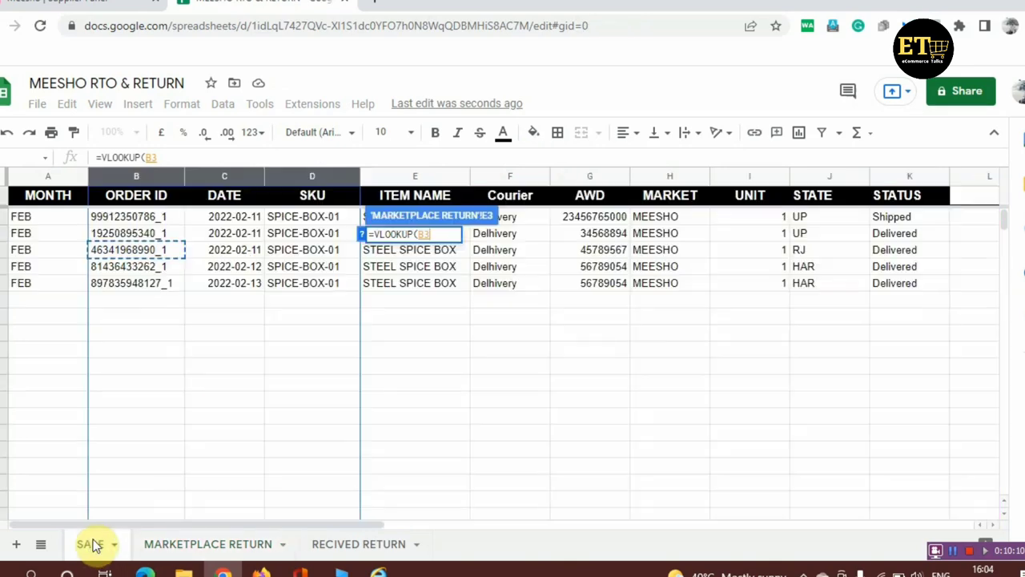
pyautogui.write(',')
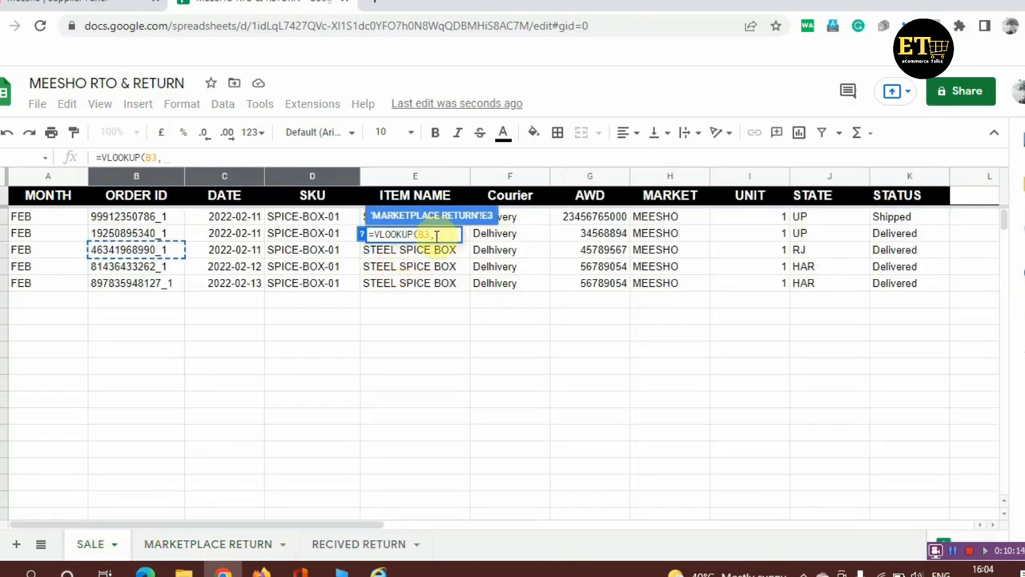
pyautogui.click(150, 175)
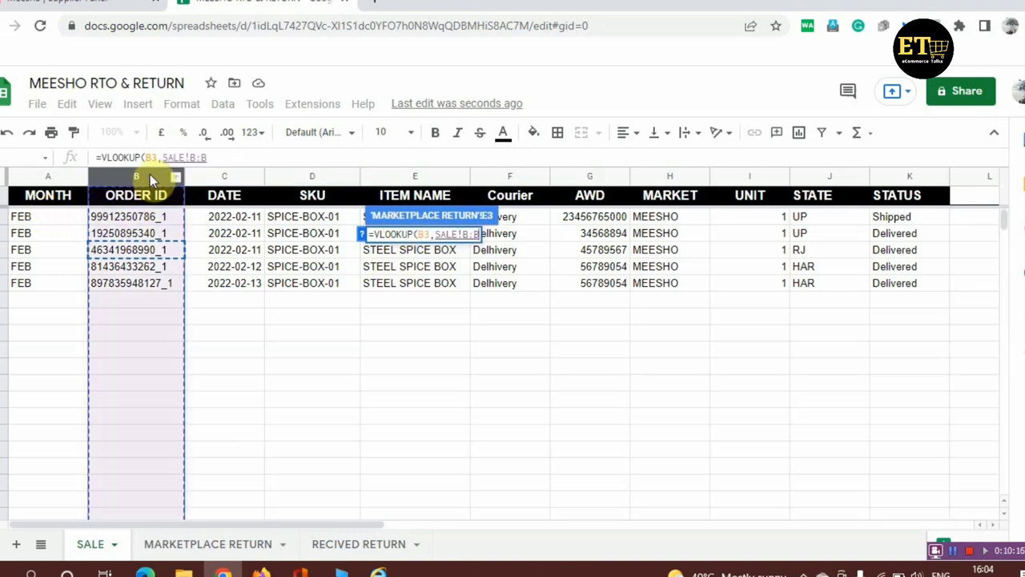
pyautogui.hotkey('shift', 'Right')
pyautogui.hotkey('shift', 'Right')
pyautogui.hotkey('shift', 'Right')
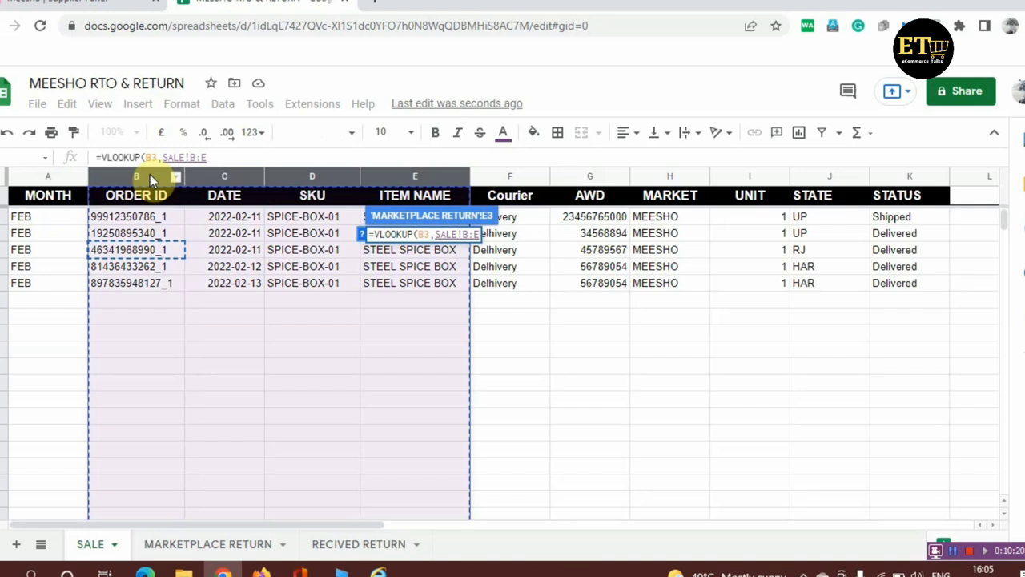
pyautogui.write(',')
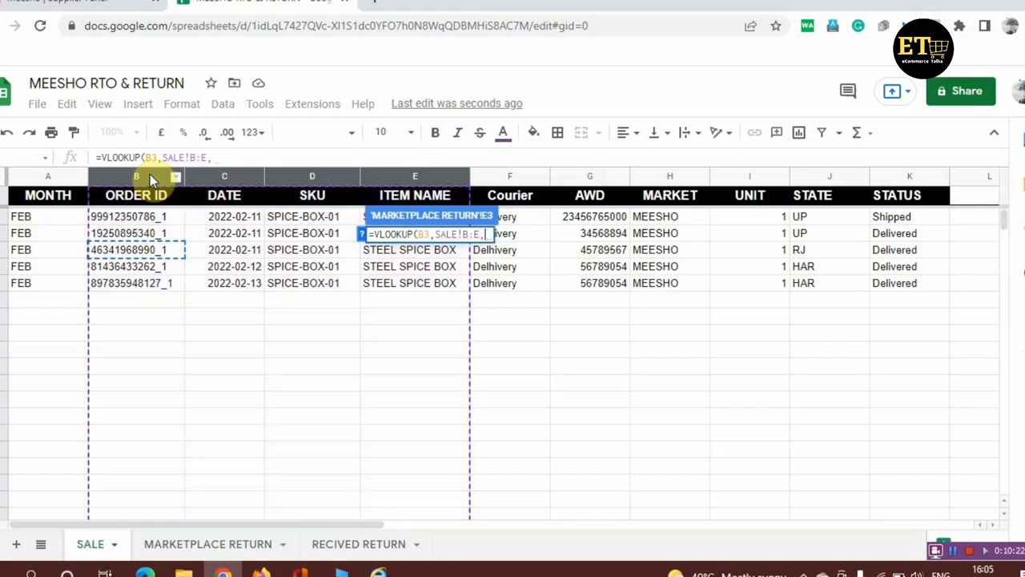
pyautogui.write('4,0)')
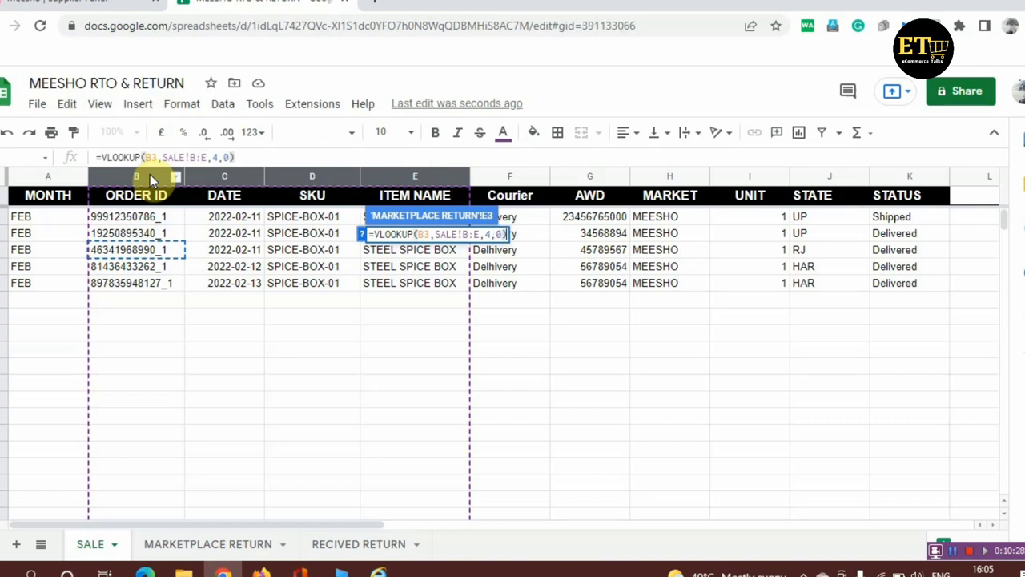
pyautogui.press('Return')
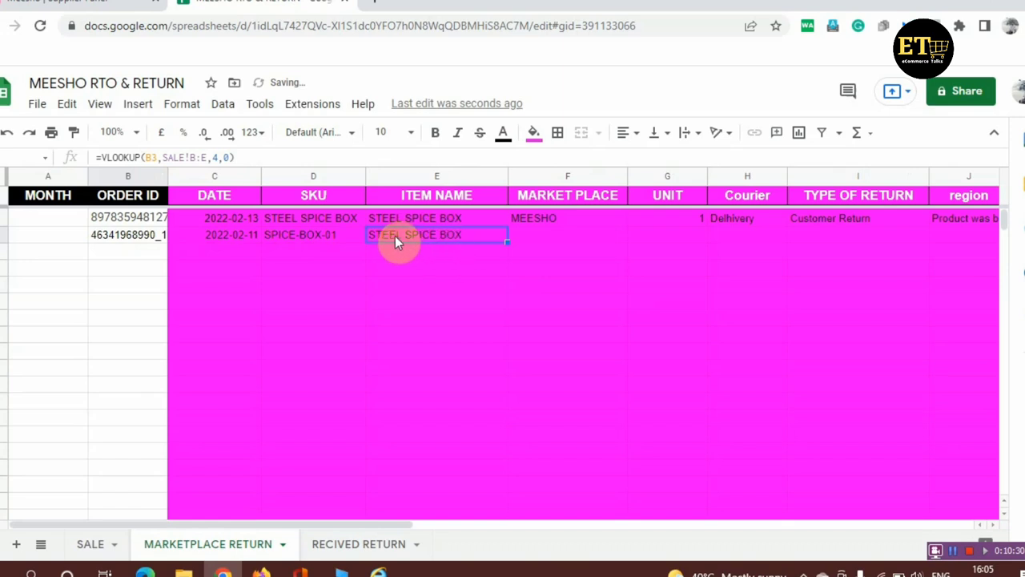
# Change ITEM NAME cell E3 of the MARKETPLACE RETURN sheet to =IF(ISERROR(VLOOKUP(B3,SALE!B:E,4,0)),"",(VLOOKUP(B3,SALE!B:E,4,0))) and copy it down the column.
pyautogui.click(102, 157)
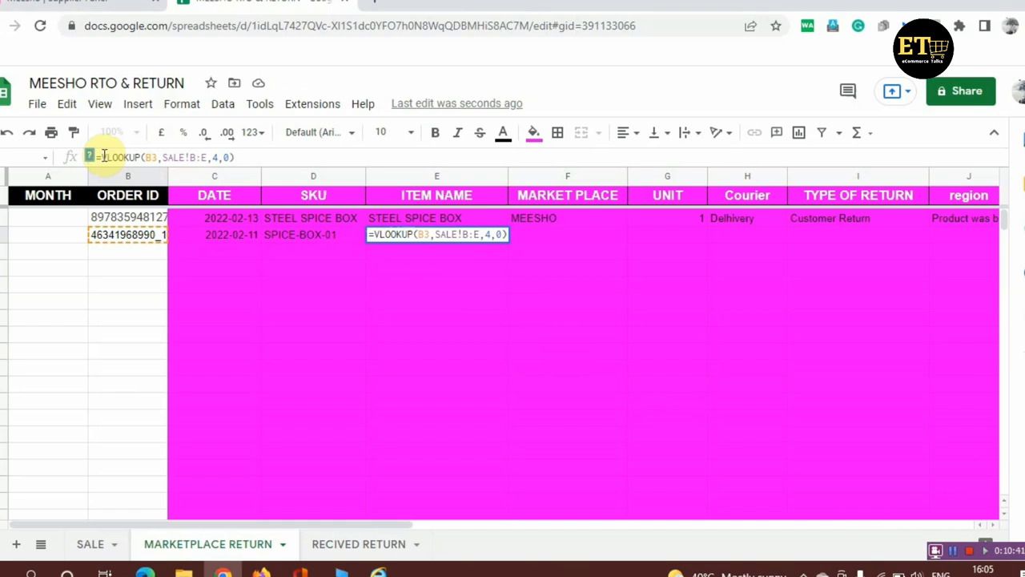
pyautogui.write('IF')
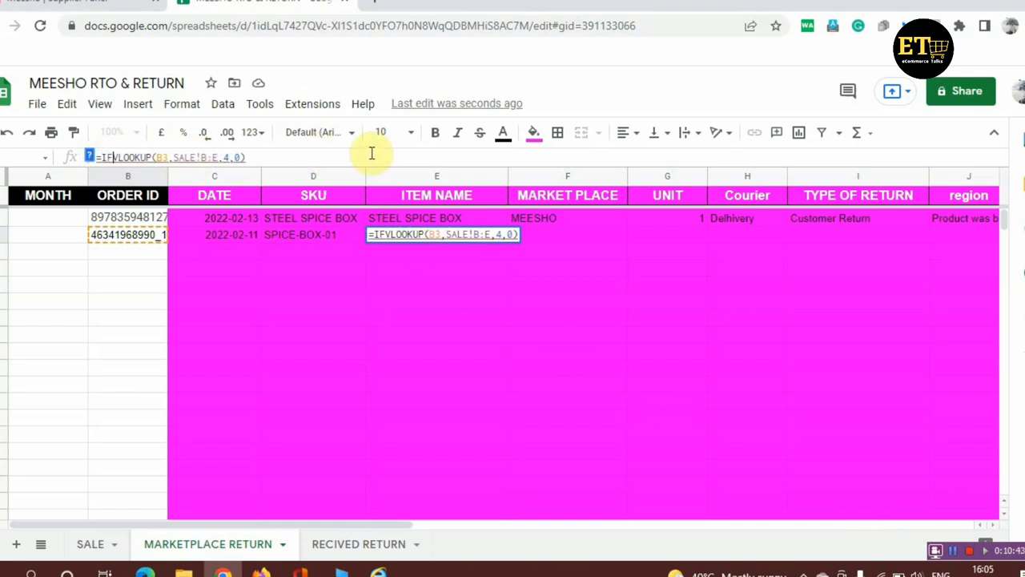
pyautogui.write('(ISERROR')
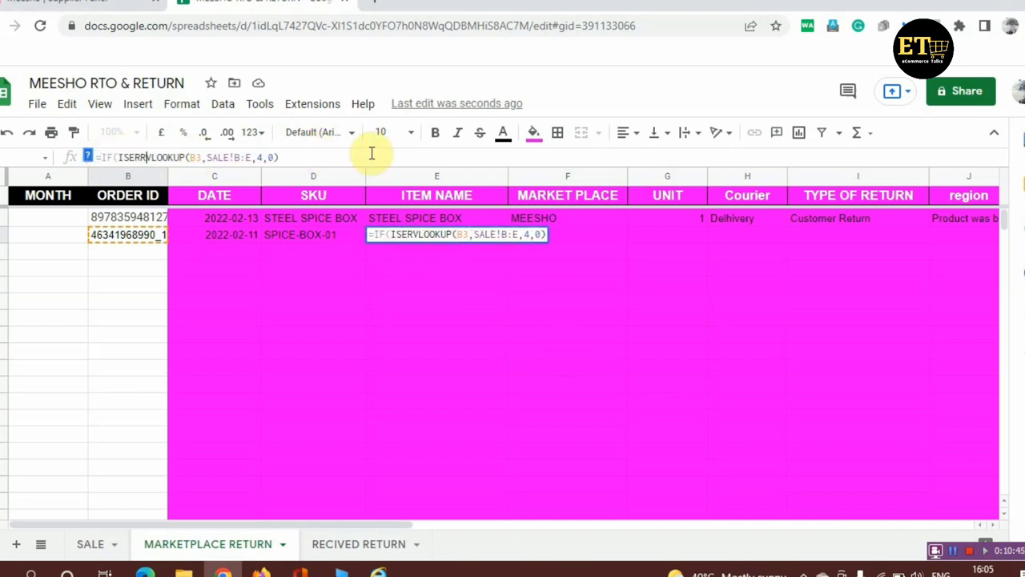
pyautogui.write('(')
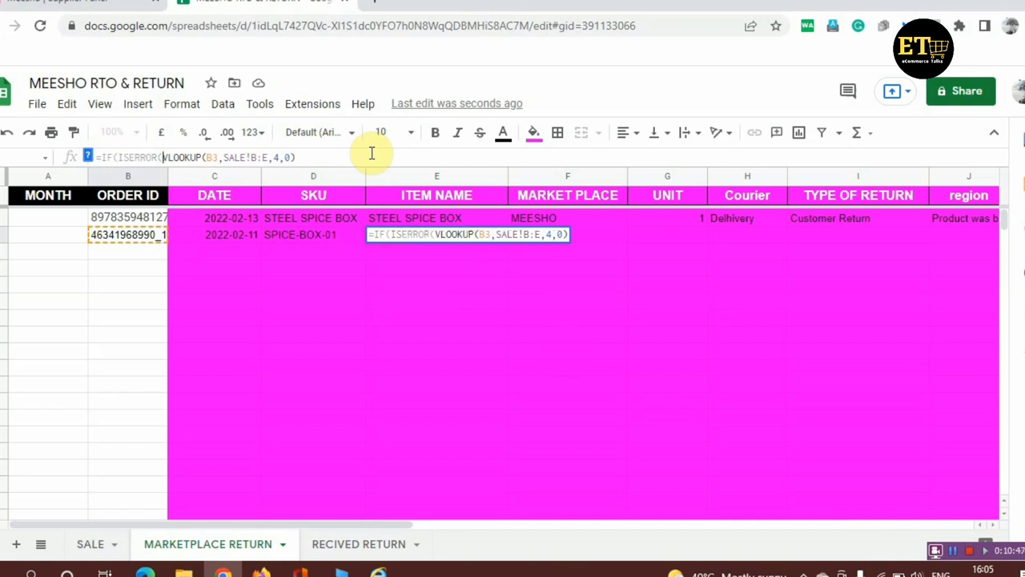
pyautogui.press('Left')
pyautogui.hotkey('shift', 'Right')
pyautogui.hotkey('shift', 'Right')
pyautogui.hotkey('shift', 'Right')
pyautogui.hotkey('shift', 'Right')
pyautogui.hotkey('shift', 'Right')
pyautogui.hotkey('shift', 'Right')
pyautogui.hotkey('shift', 'Right')
pyautogui.hotkey('shift', 'Right')
pyautogui.hotkey('shift', 'Right')
pyautogui.hotkey('shift', 'Right')
pyautogui.hotkey('shift', 'Right')
pyautogui.hotkey('shift', 'Right')
pyautogui.hotkey('shift', 'Right')
pyautogui.hotkey('shift', 'Right')
pyautogui.hotkey('shift', 'Right')
pyautogui.hotkey('shift', 'Right')
pyautogui.hotkey('shift', 'Right')
pyautogui.hotkey('shift', 'Right')
pyautogui.hotkey('shift', 'Right')
pyautogui.hotkey('shift', 'Right')
pyautogui.hotkey('shift', 'Right')
pyautogui.hotkey('shift', 'Right')
pyautogui.hotkey('shift', 'Right')
pyautogui.hotkey('shift', 'Right')
pyautogui.hotkey('shift', 'Right')
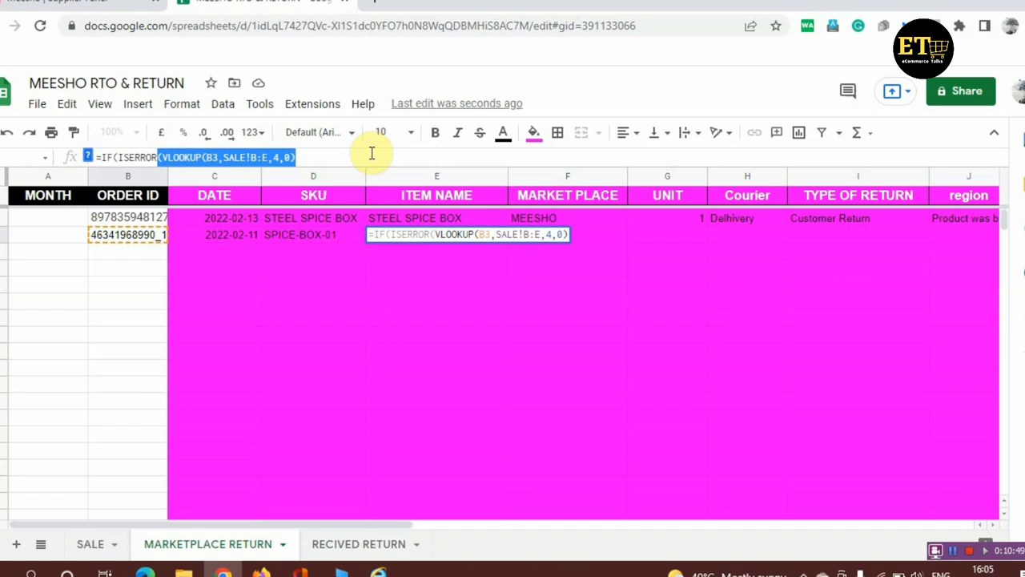
pyautogui.press('Right')
pyautogui.write('),')
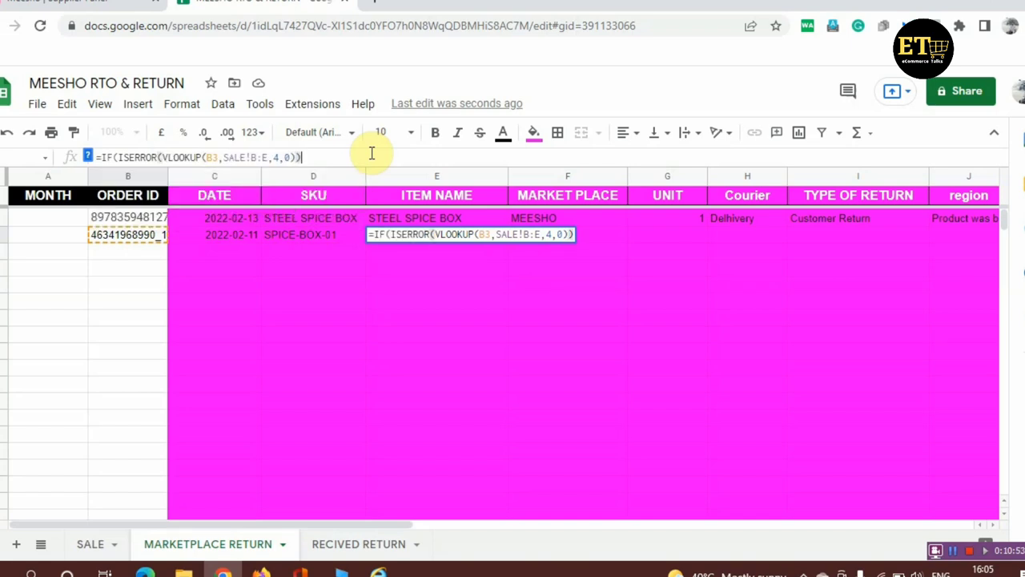
pyautogui.write('""')
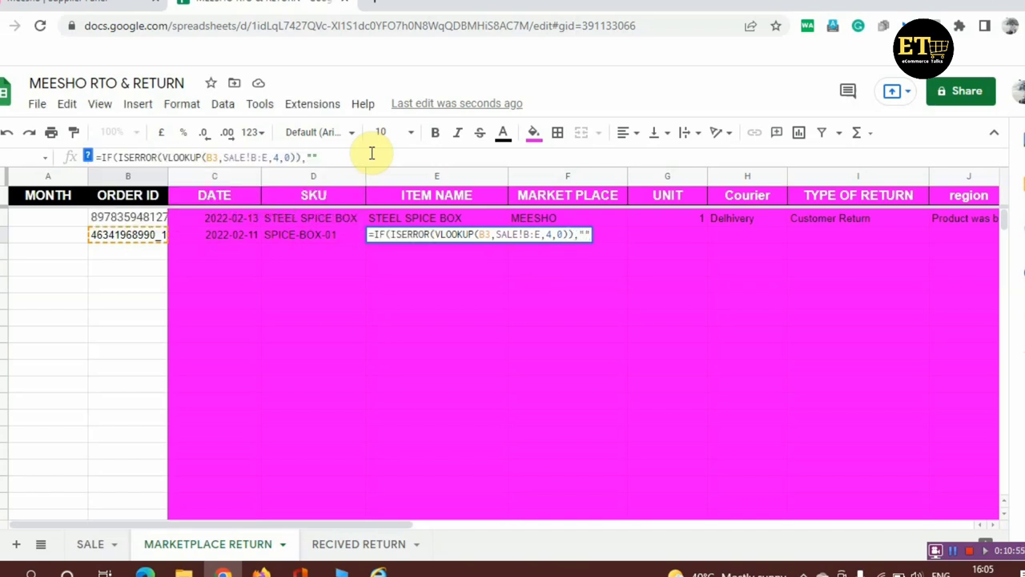
pyautogui.write(',')
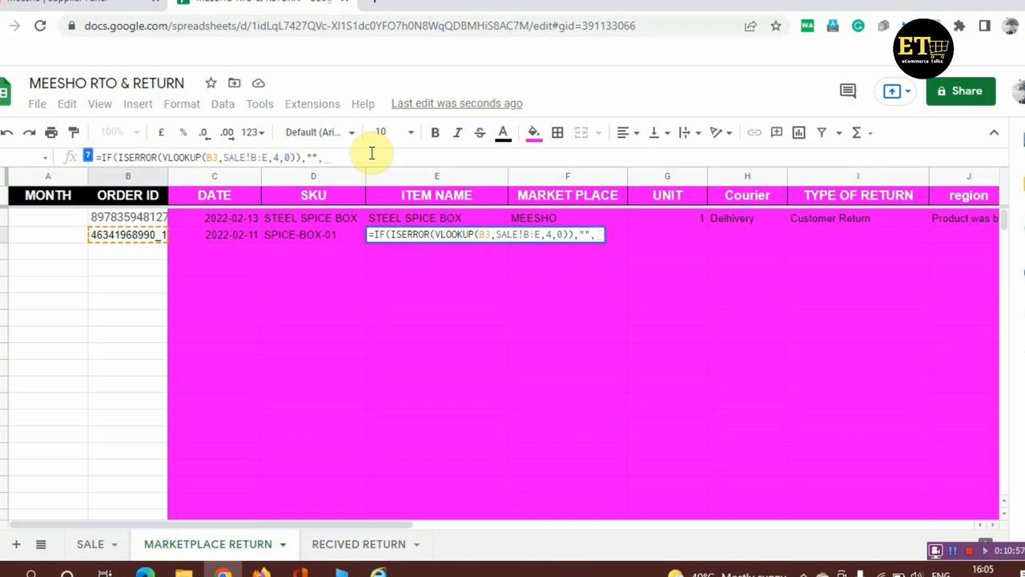
pyautogui.write('(VLOOKUP(B3,SALE!B:E,4,0))')
pyautogui.write(')')
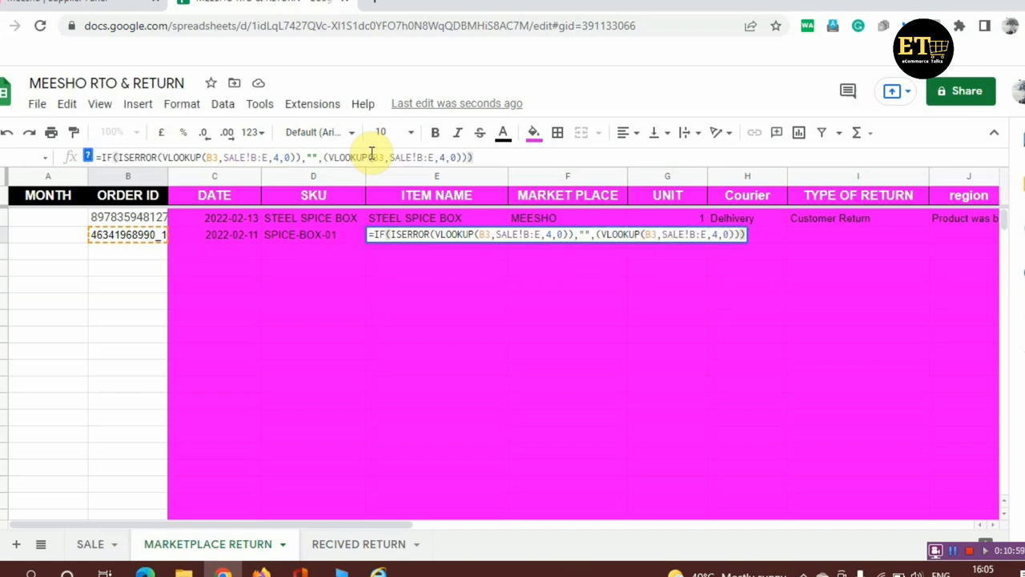
pyautogui.press('Return')
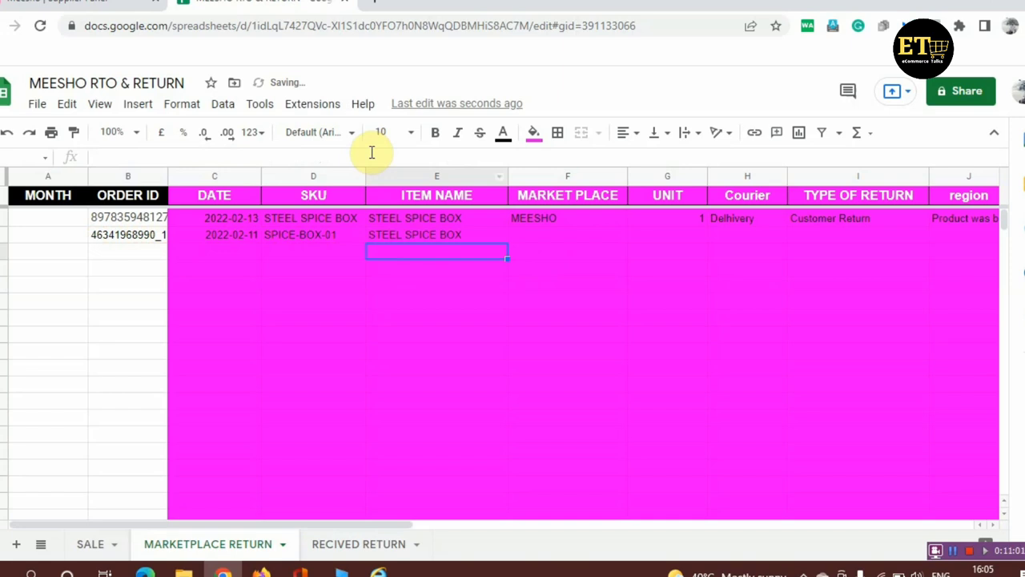
pyautogui.click(492, 237)
pyautogui.moveTo(507, 241); pyautogui.dragTo(506, 473)
# Enter =VLOOKUP(B3,SALE!B:H,7,0) in MARKET PLACE cell F3 of the MARKETPLACE RETURN sheet.
pyautogui.click(562, 235)
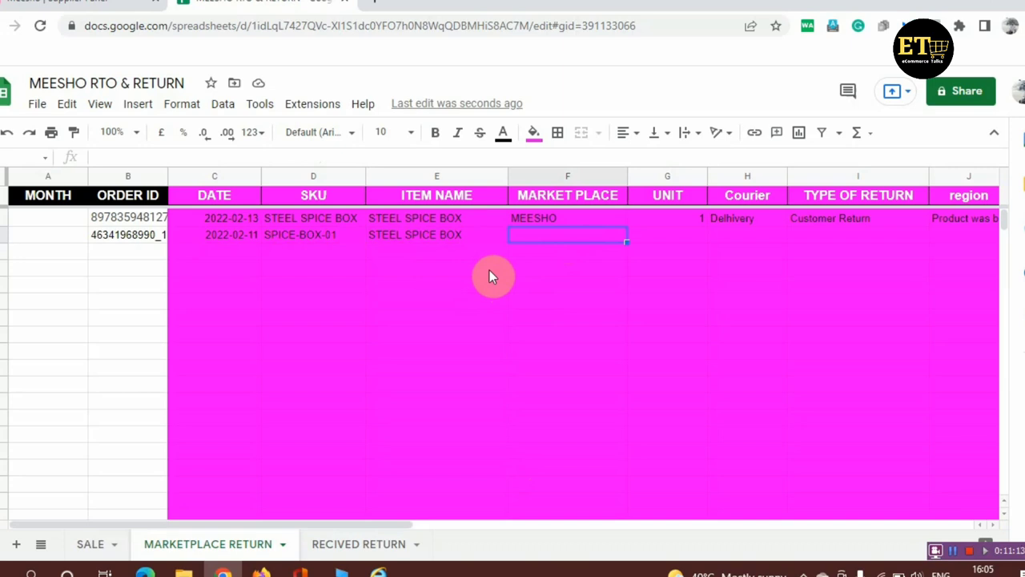
pyautogui.write('=VLOO')
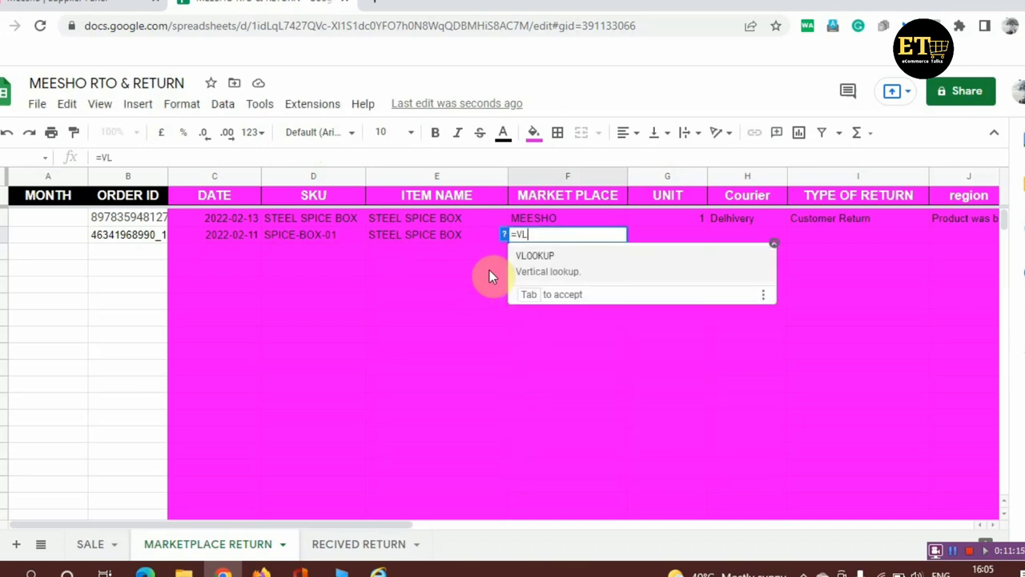
pyautogui.click(550, 266)
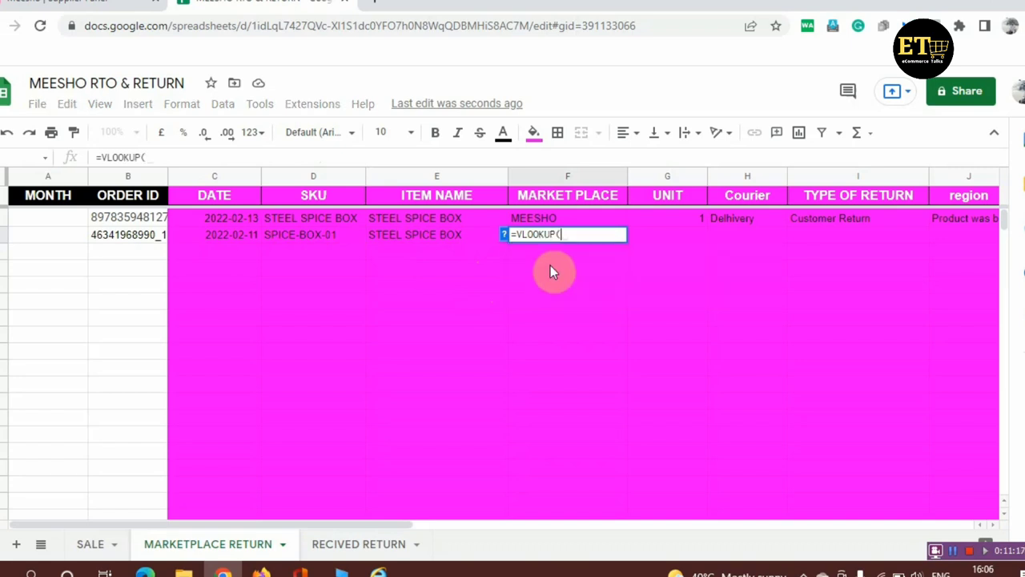
pyautogui.click(124, 240)
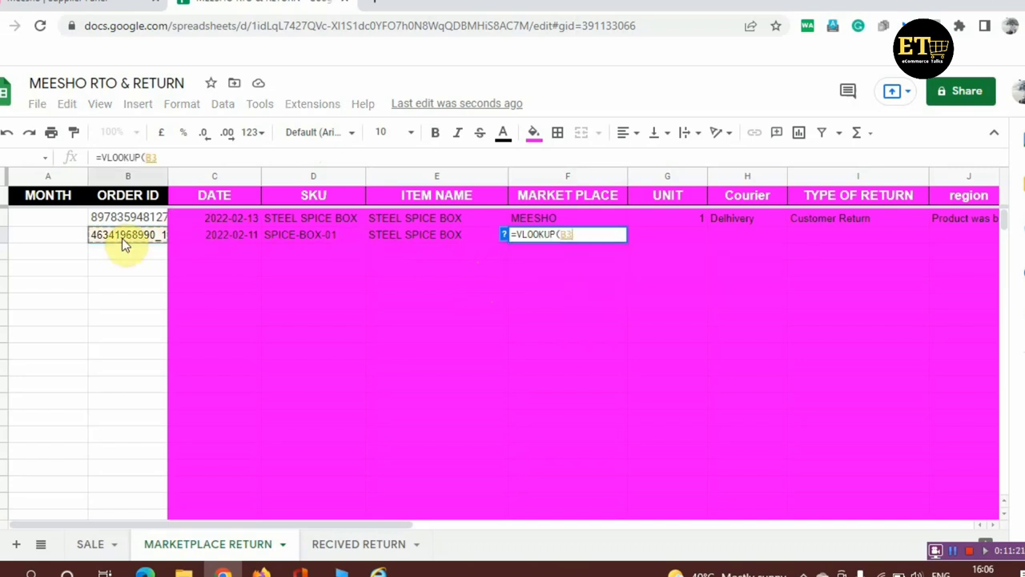
pyautogui.write(',')
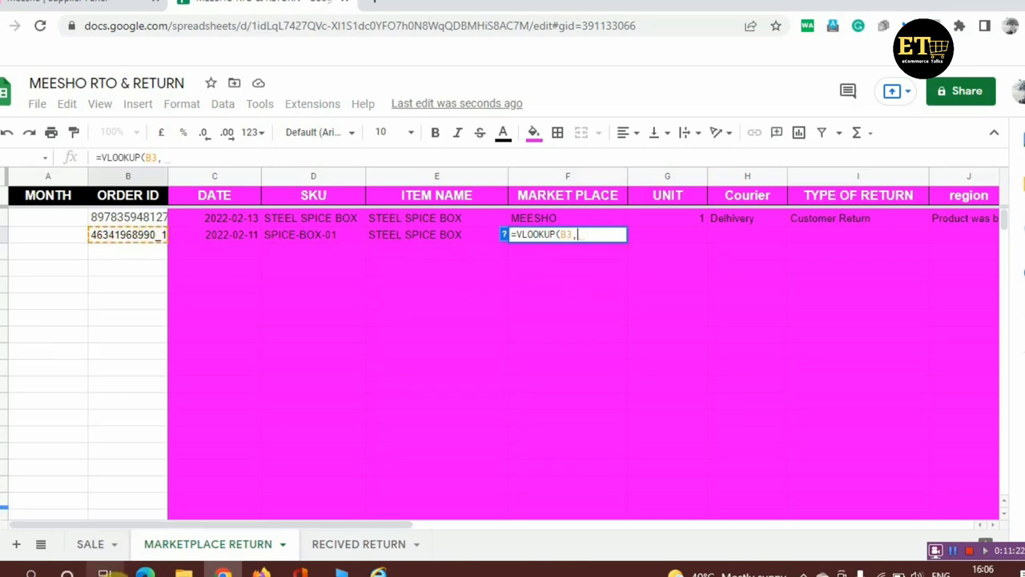
pyautogui.click(94, 547)
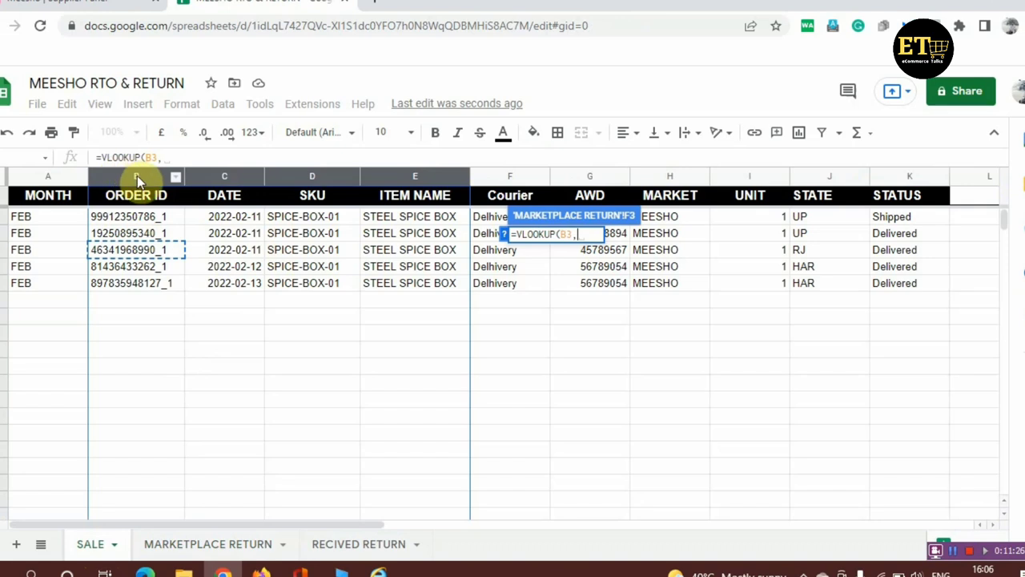
pyautogui.click(137, 176)
pyautogui.hotkey('shift', 'Right')
pyautogui.hotkey('shift', 'Right')
pyautogui.hotkey('shift', 'Right')
pyautogui.hotkey('shift', 'Right')
pyautogui.hotkey('shift', 'Right')
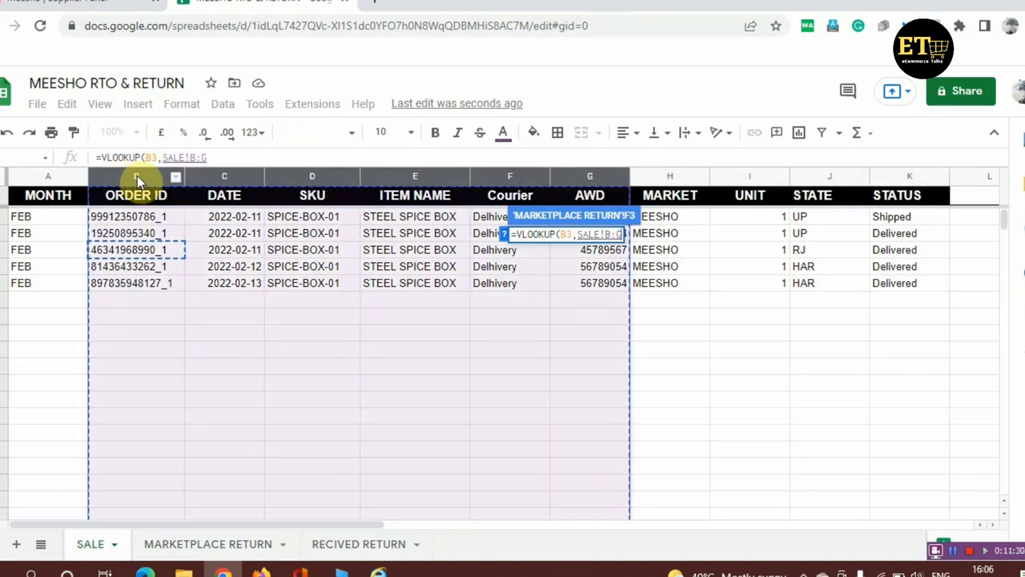
pyautogui.hotkey('shift', 'Right')
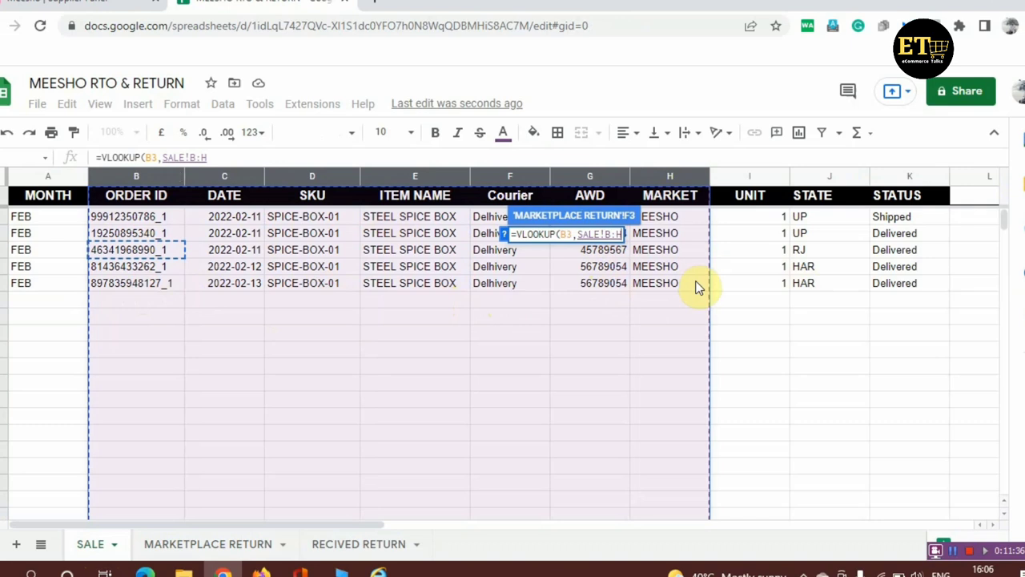
pyautogui.write(',7,0')
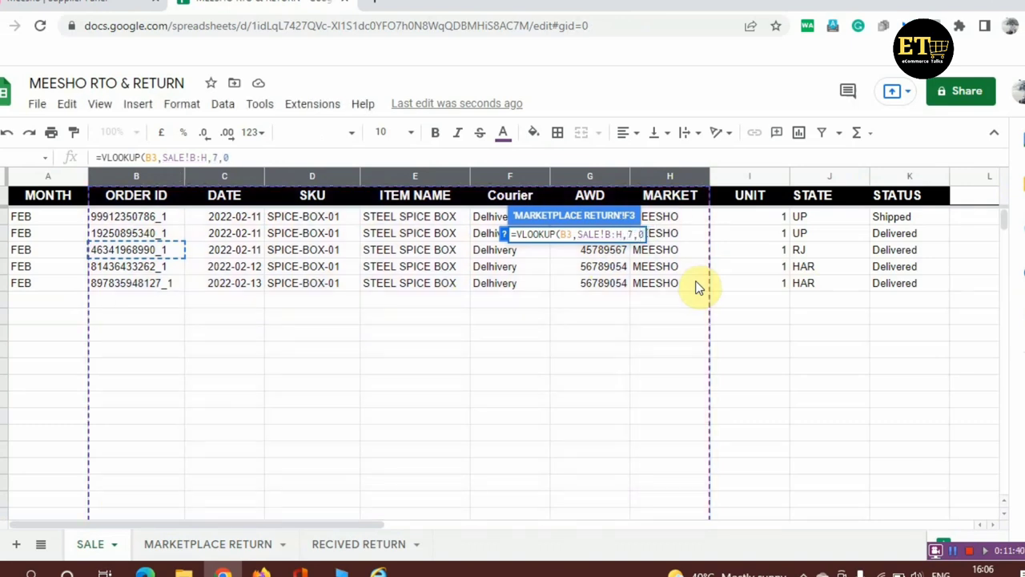
pyautogui.write(')')
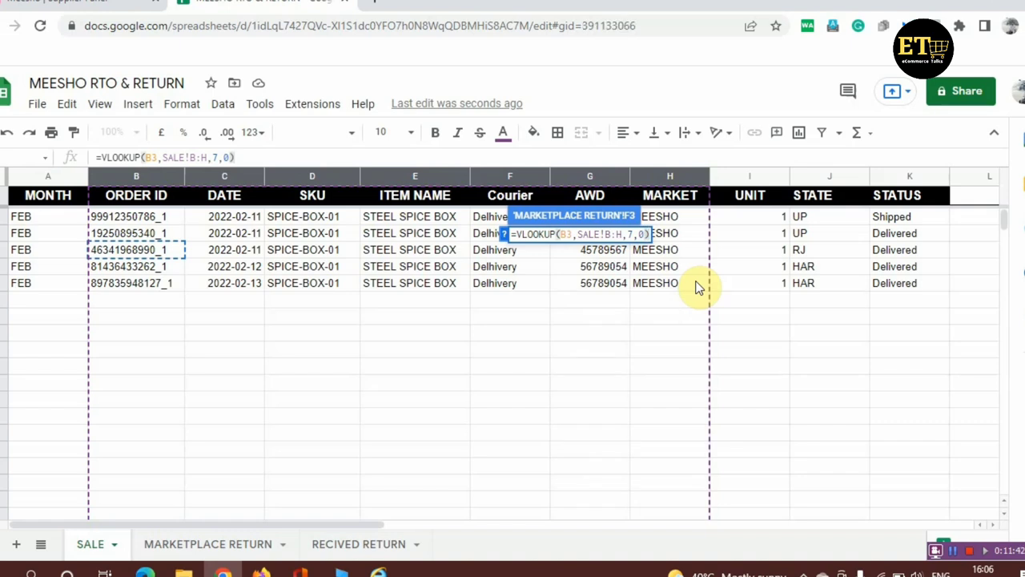
pyautogui.press('Return')
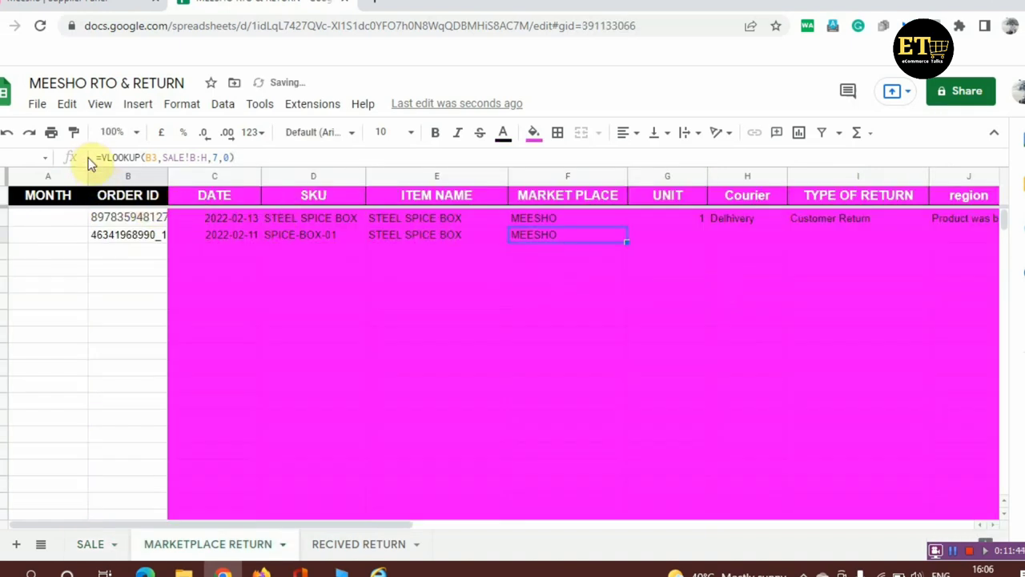
# Change MARKET PLACE cell F3 of the MARKETPLACE RETURN sheet to =IF(ISERROR(VLOOKUP(B3,SALE!B:H,7,0)),"",(VLOOKUP(B3,SALE!B:H,7,0))) and copy it down to F15.
pyautogui.click(103, 158)
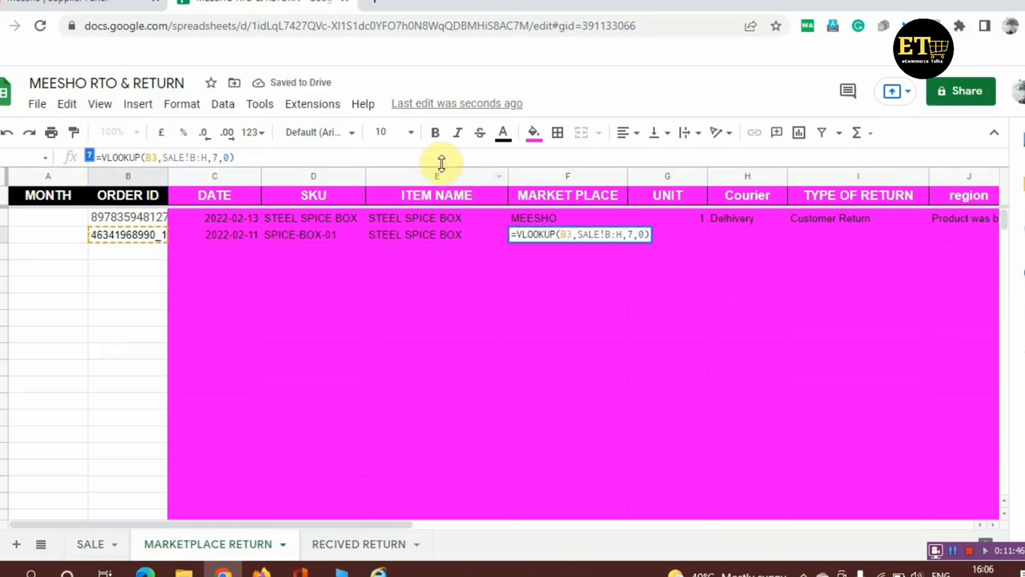
pyautogui.write('IF')
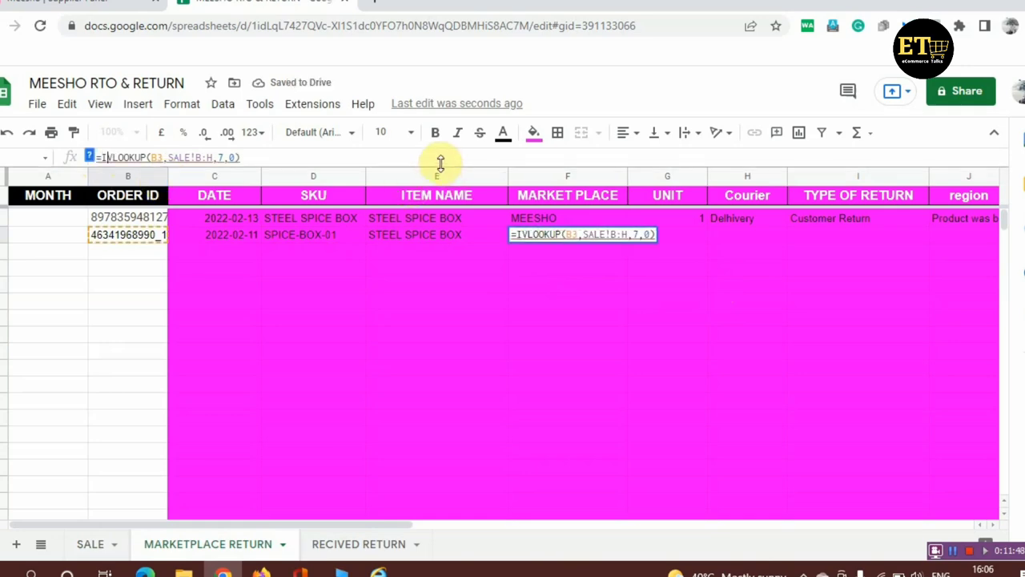
pyautogui.write('(IS')
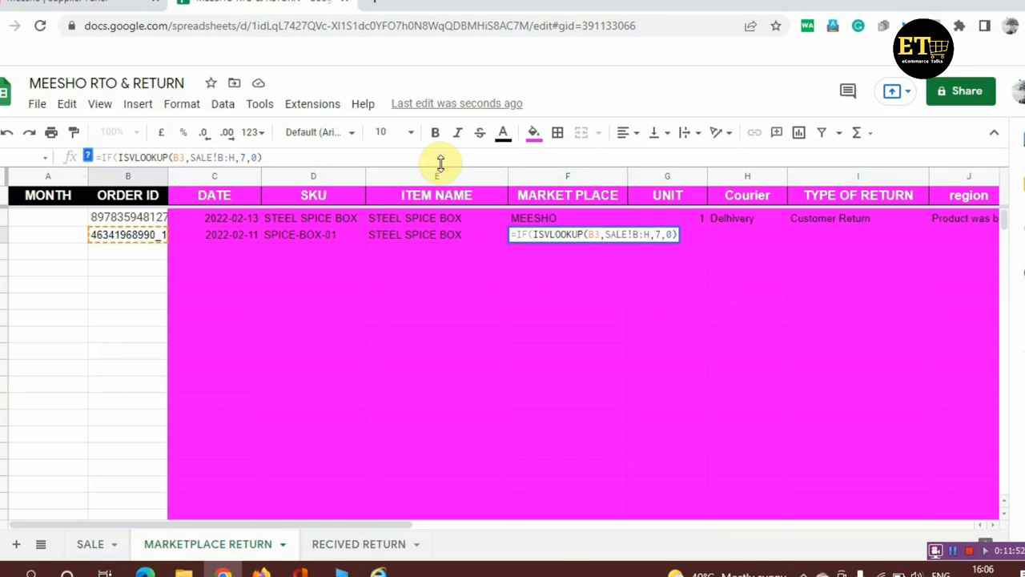
pyautogui.write('ERROR')
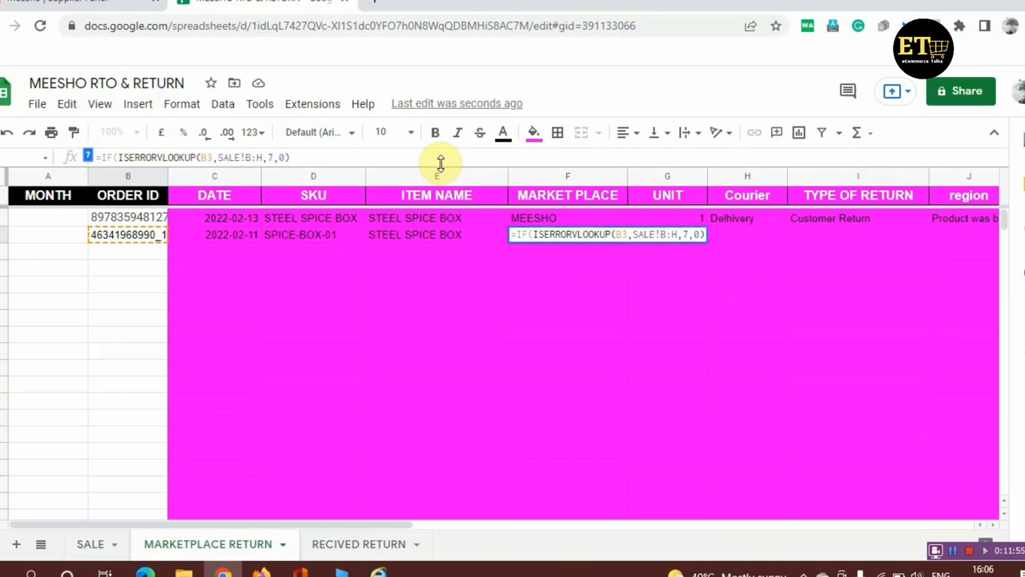
pyautogui.write('(')
pyautogui.hotkey('shift', 'Right')
pyautogui.hotkey('shift', 'Right')
pyautogui.hotkey('shift', 'Right')
pyautogui.hotkey('shift', 'Right')
pyautogui.hotkey('shift', 'Right')
pyautogui.hotkey('shift', 'Right')
pyautogui.hotkey('shift', 'Right')
pyautogui.hotkey('shift', 'Right')
pyautogui.hotkey('shift', 'Right')
pyautogui.hotkey('shift', 'Right')
pyautogui.hotkey('shift', 'Right')
pyautogui.hotkey('shift', 'Right')
pyautogui.hotkey('shift', 'Right')
pyautogui.hotkey('shift', 'Right')
pyautogui.hotkey('shift', 'Right')
pyautogui.hotkey('shift', 'Right')
pyautogui.hotkey('shift', 'Right')
pyautogui.hotkey('shift', 'Right')
pyautogui.hotkey('shift', 'Right')
pyautogui.hotkey('shift', 'Right')
pyautogui.hotkey('shift', 'Right')
pyautogui.hotkey('shift', 'Right')
pyautogui.hotkey('shift', 'Right')
pyautogui.hotkey('shift', 'Right')
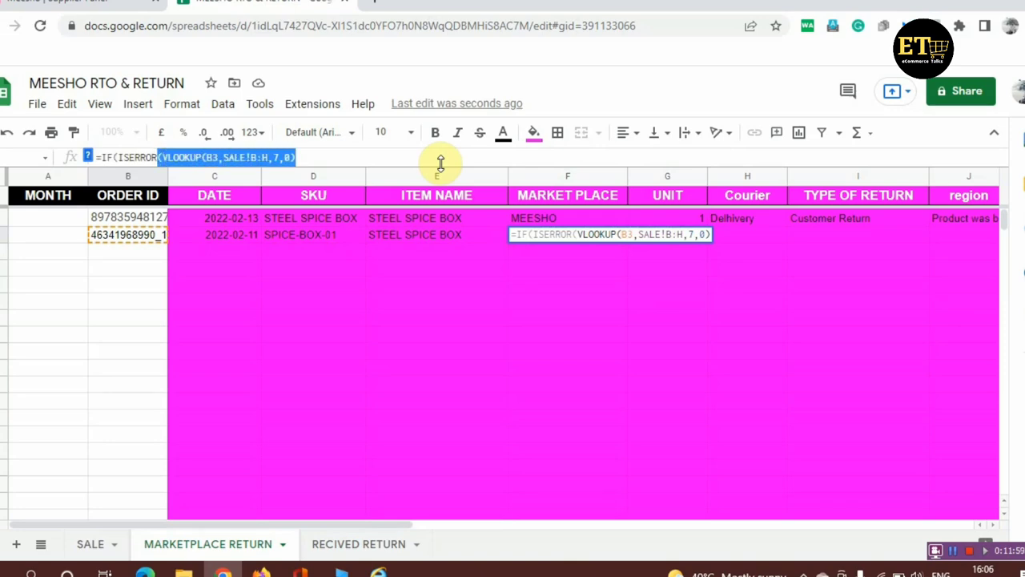
pyautogui.press('Right')
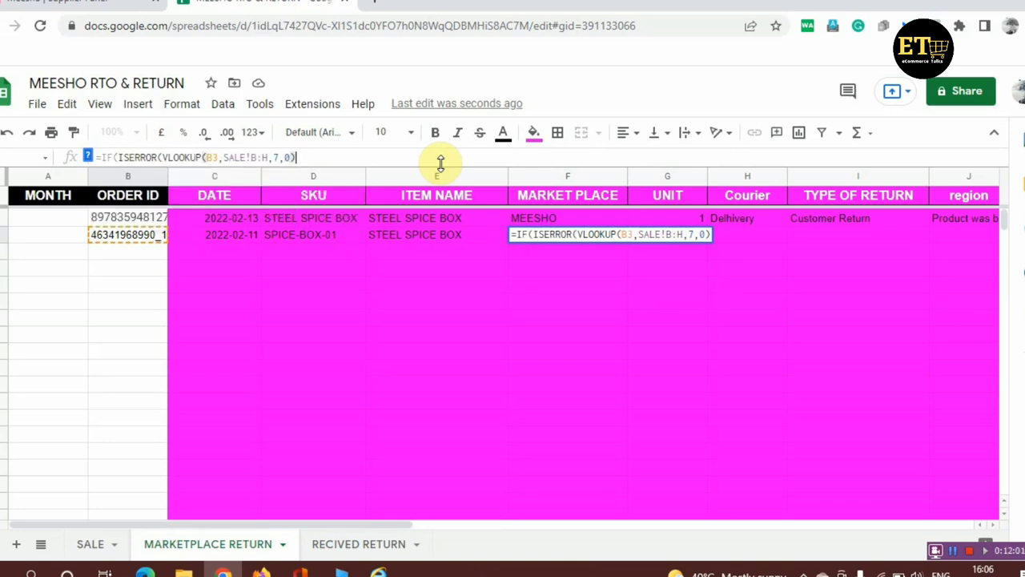
pyautogui.write('),')
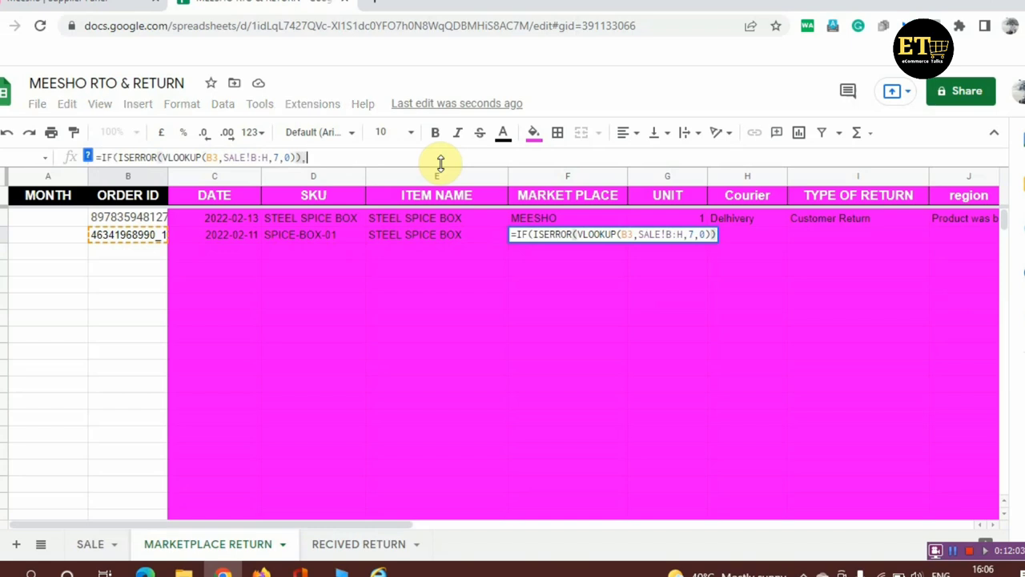
pyautogui.write('"",')
pyautogui.write('(VLOOKUP(B3,SALE!B:H,7,0)')
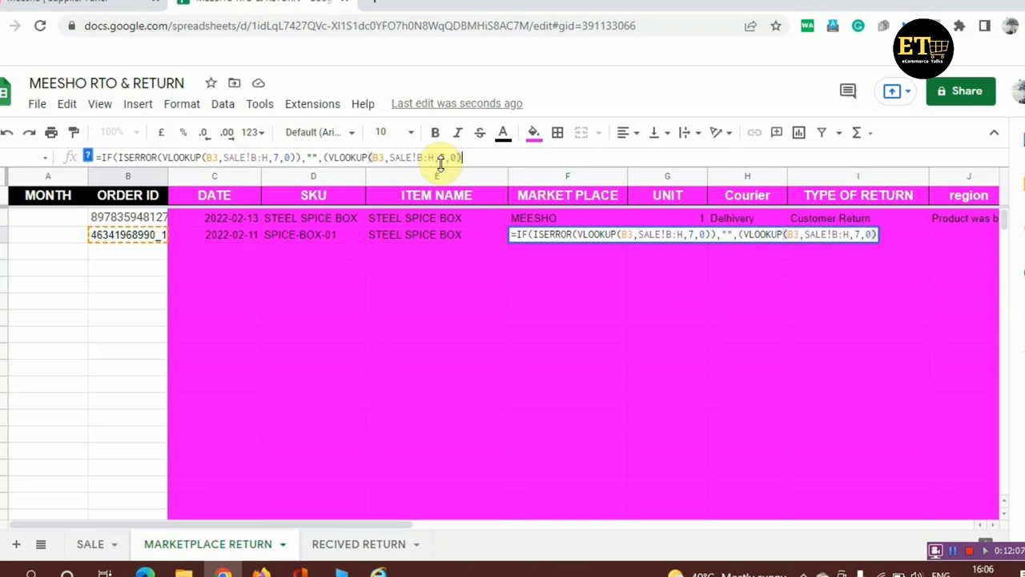
pyautogui.write(')')
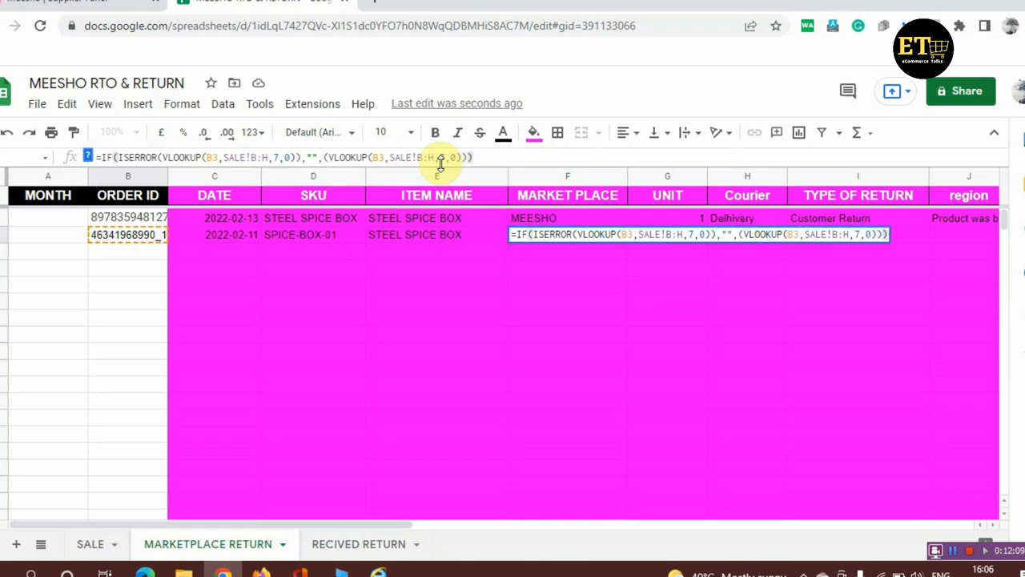
pyautogui.press('Return')
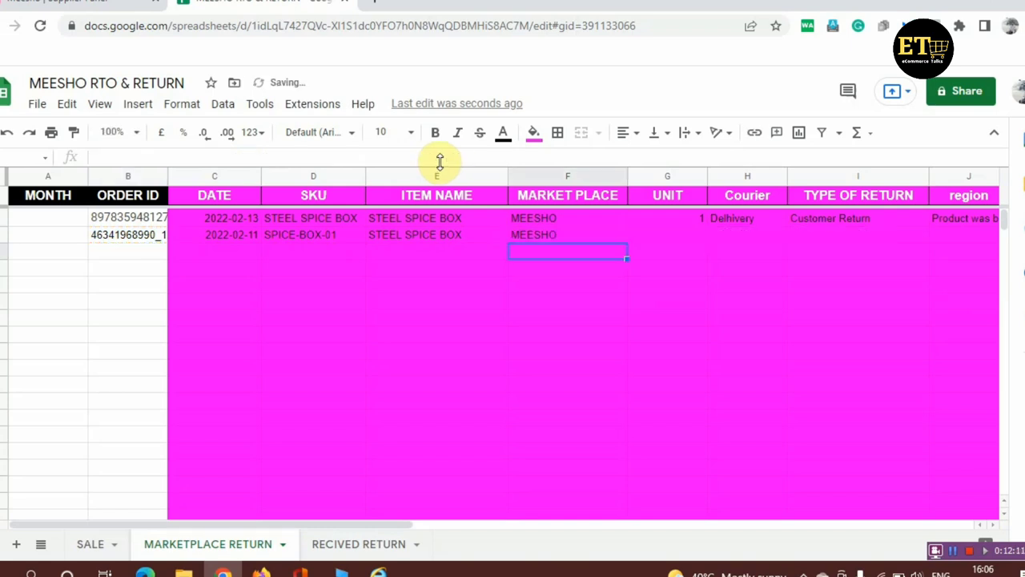
pyautogui.click(595, 235)
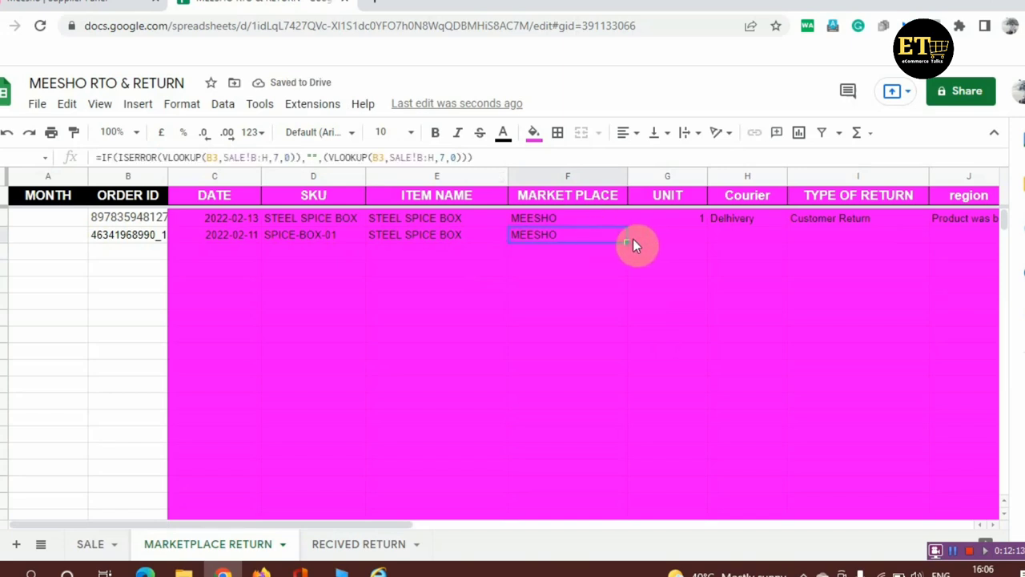
pyautogui.moveTo(626, 241); pyautogui.dragTo(625, 440)
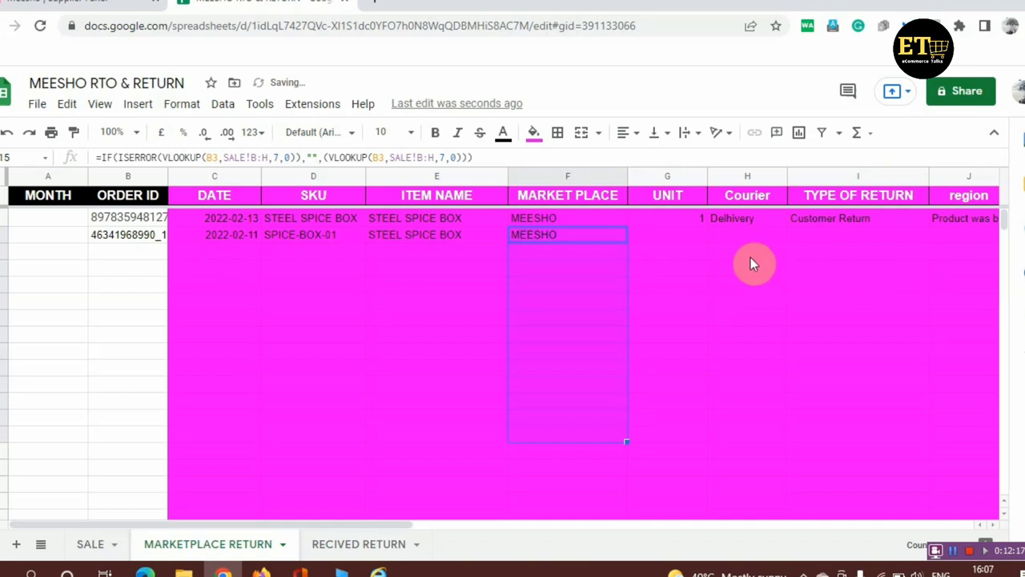
# Review the row 3 cells under UNIT, Courier, TYPE OF RETURN and region, and compare them with the columns of the SALE sheet.
pyautogui.click(680, 236)
pyautogui.click(732, 235)
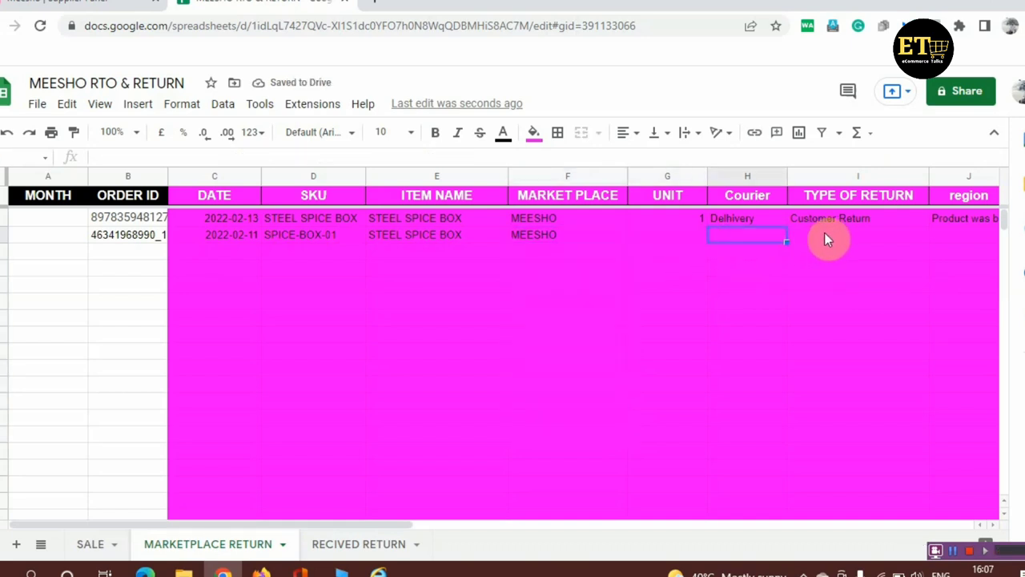
pyautogui.click(892, 237)
pyautogui.click(952, 236)
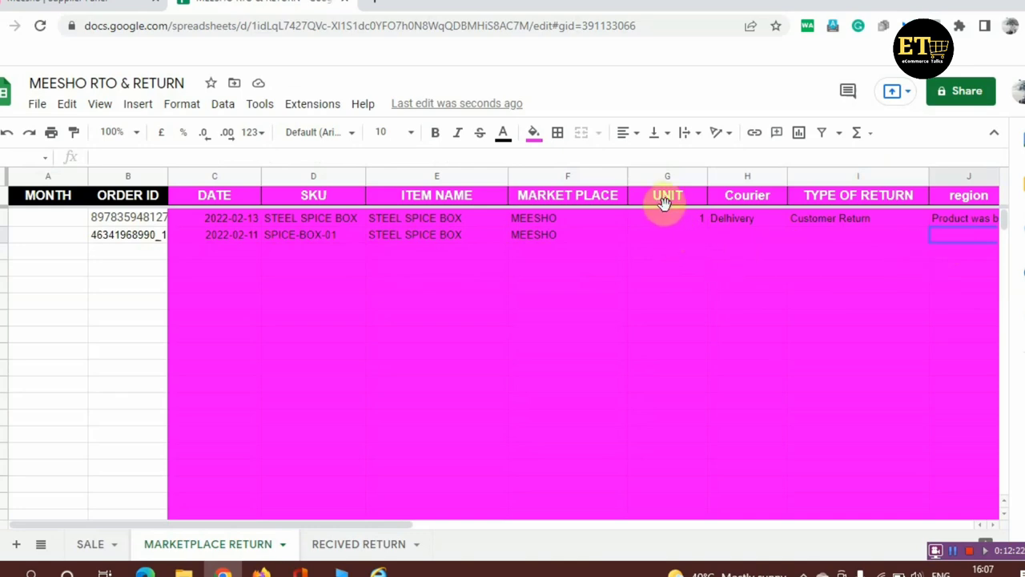
pyautogui.click(92, 545)
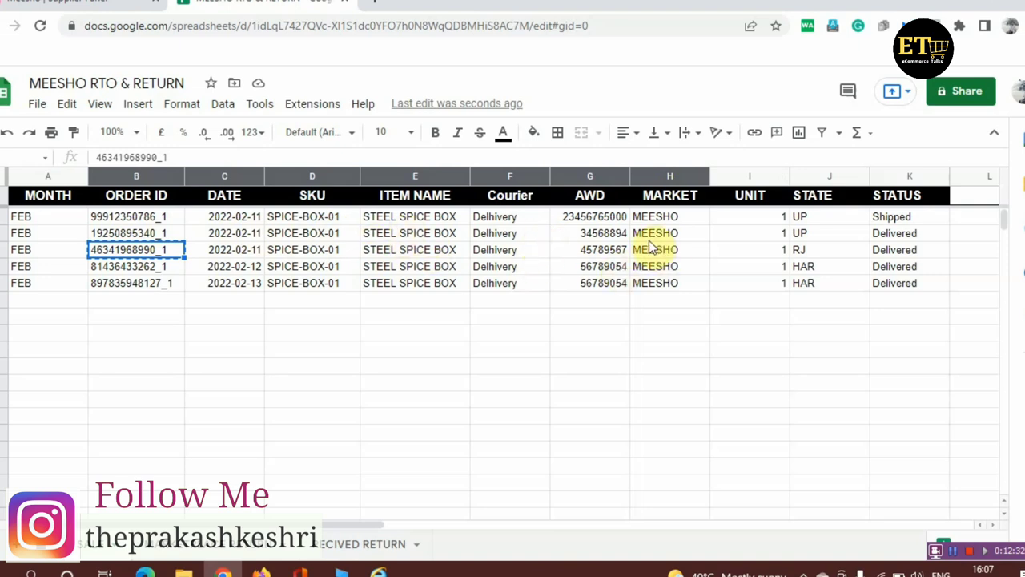
pyautogui.click(226, 544)
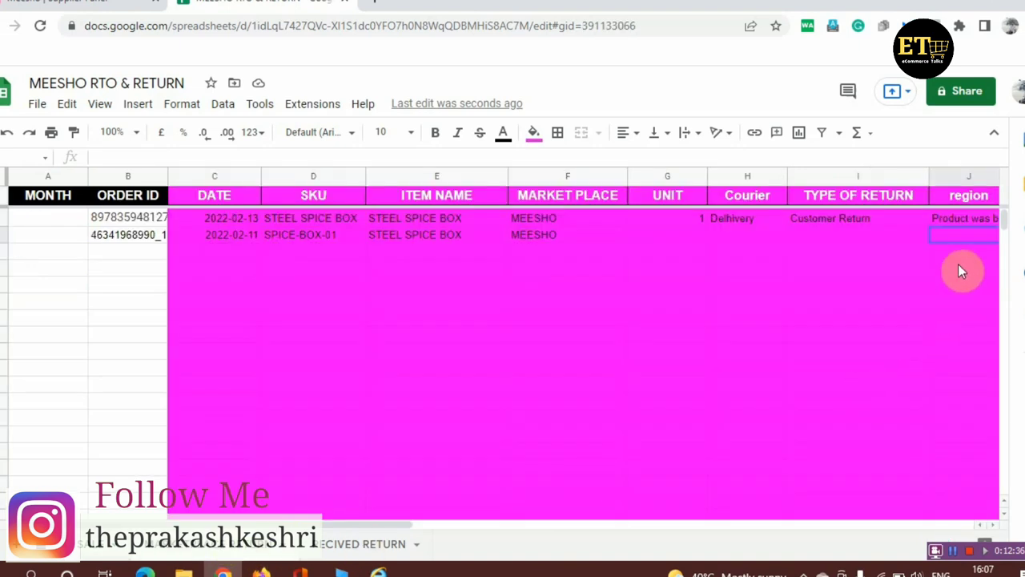
# Reset the fill colour of the TYPE OF RETURN and region columns in the MARKETPLACE RETURN sheet.
pyautogui.click(851, 173)
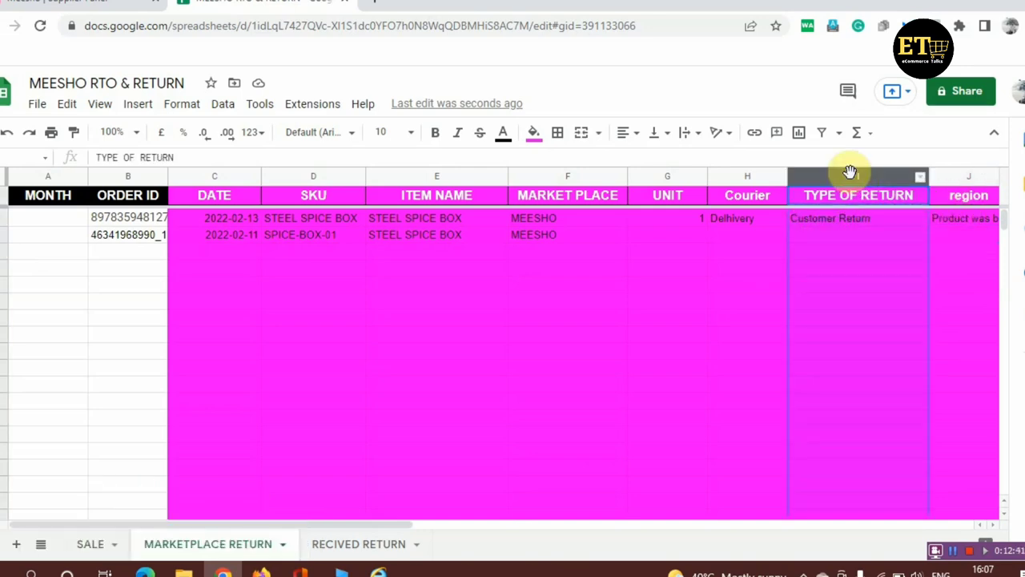
pyautogui.click(533, 136)
pyautogui.click(617, 417)
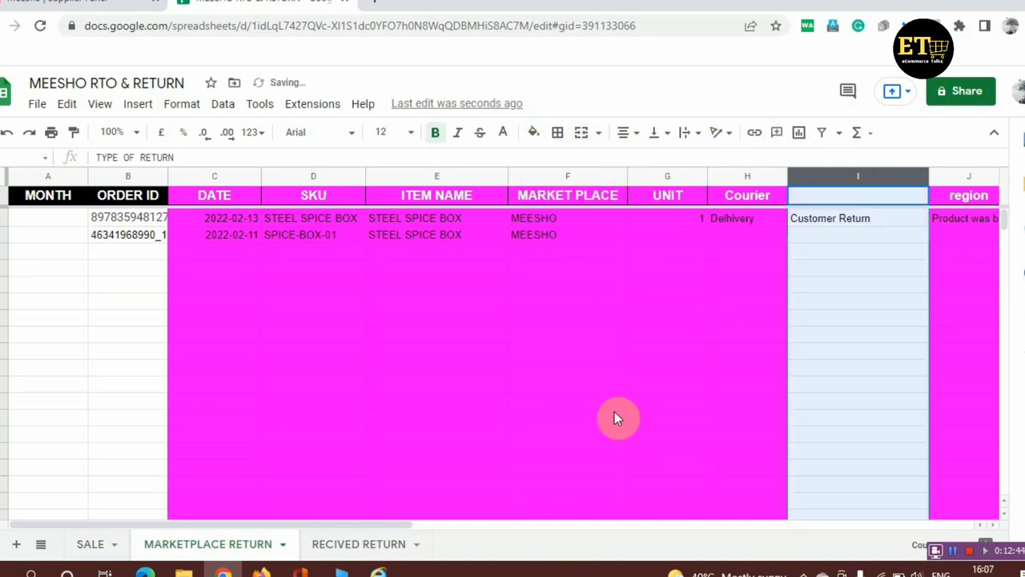
pyautogui.click(966, 176)
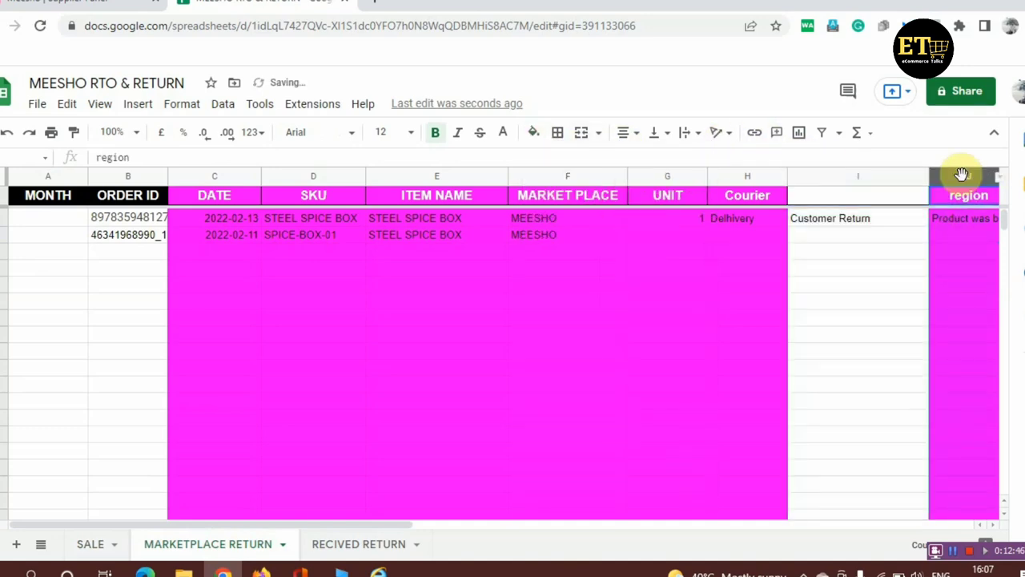
pyautogui.click(533, 133)
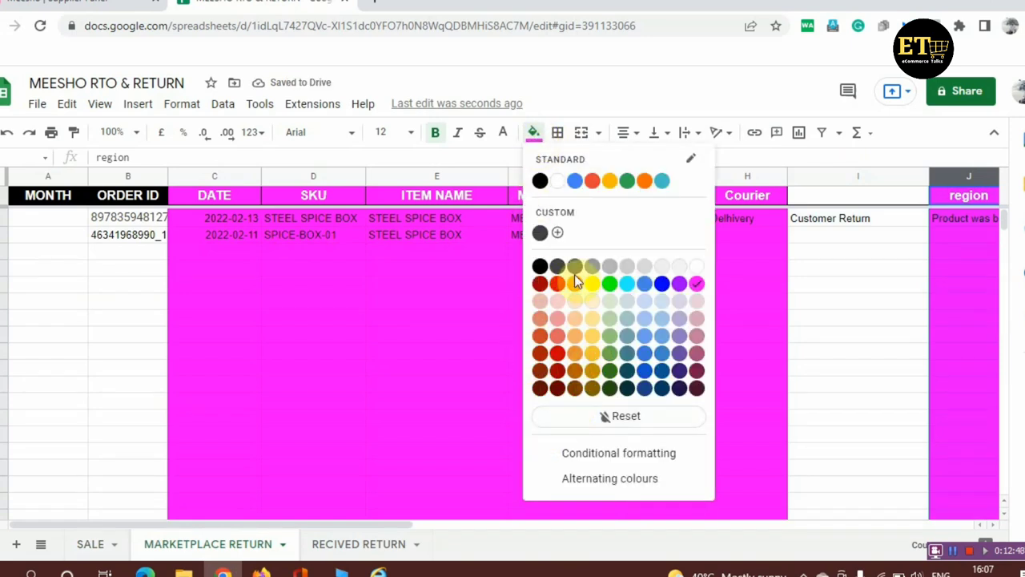
pyautogui.click(617, 415)
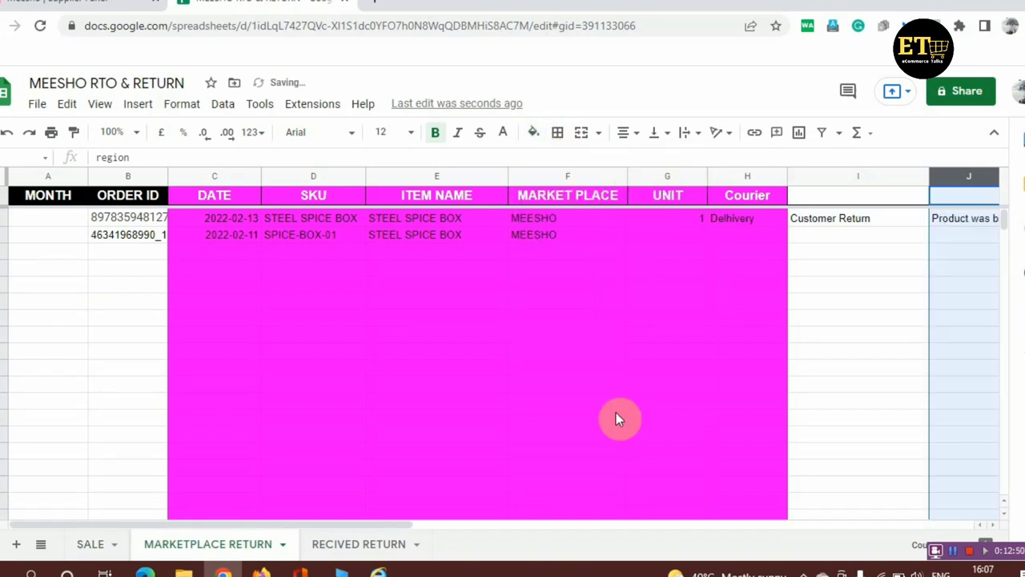
# Examine the AWD lookup formula in cell K2 of the MARKETPLACE RETURN sheet and the AWD column of the SALE sheet.
pyautogui.moveTo(386, 525); pyautogui.dragTo(555, 532)
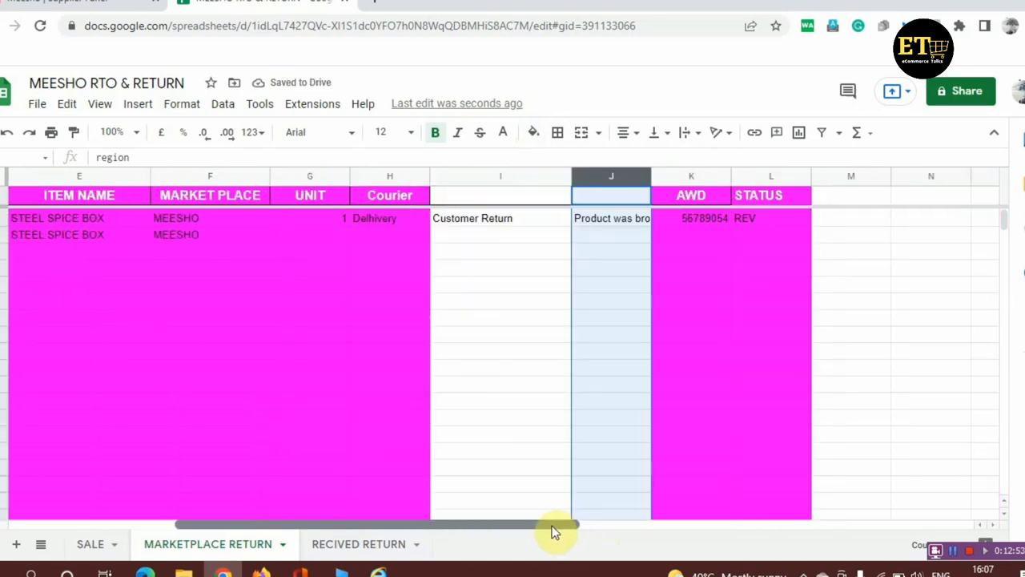
pyautogui.click(693, 221)
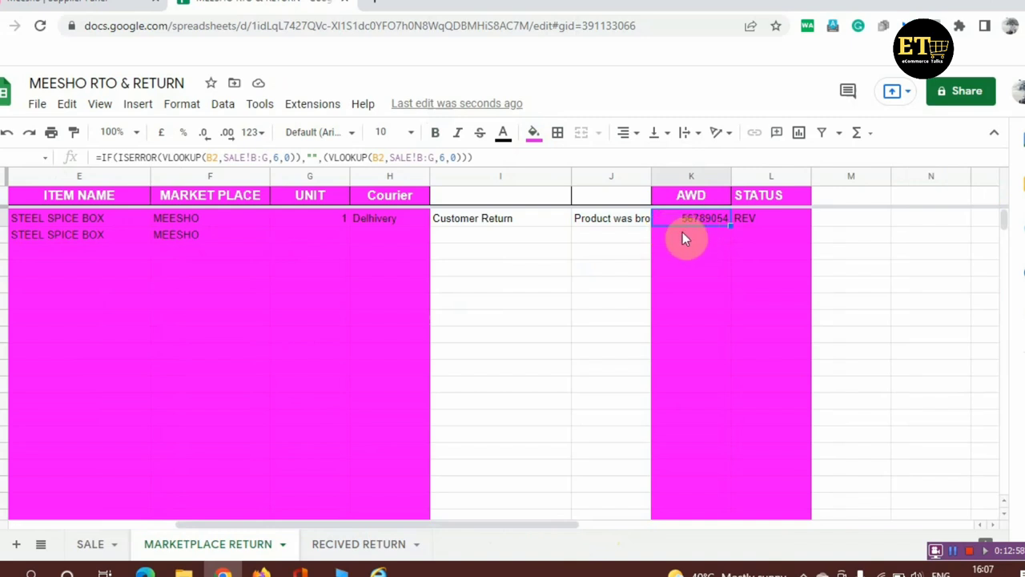
pyautogui.click(682, 232)
pyautogui.click(90, 546)
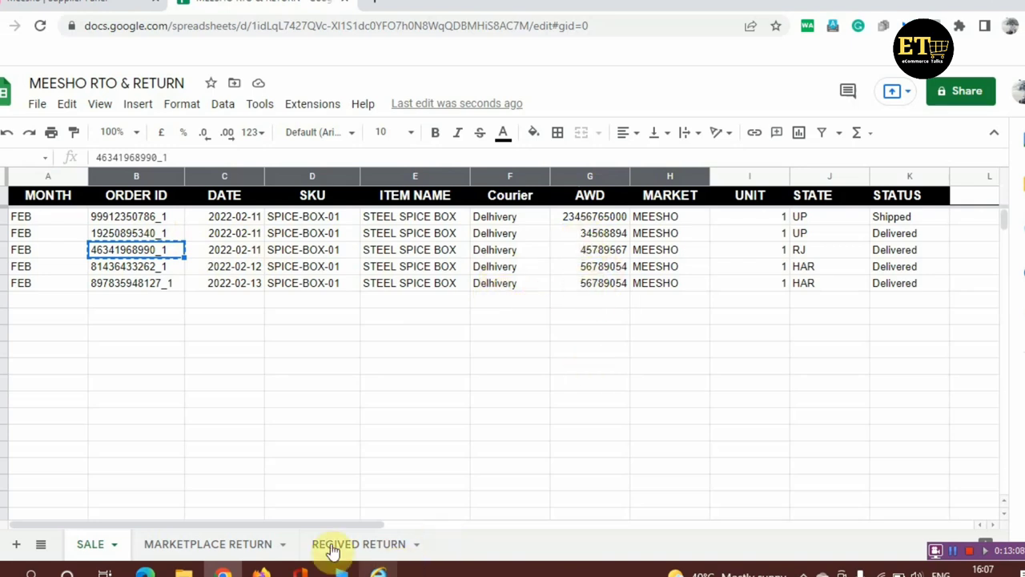
# Look over the MARKETPLACE RETURN columns, and open the RECIVED RETURN sheet.
pyautogui.click(210, 545)
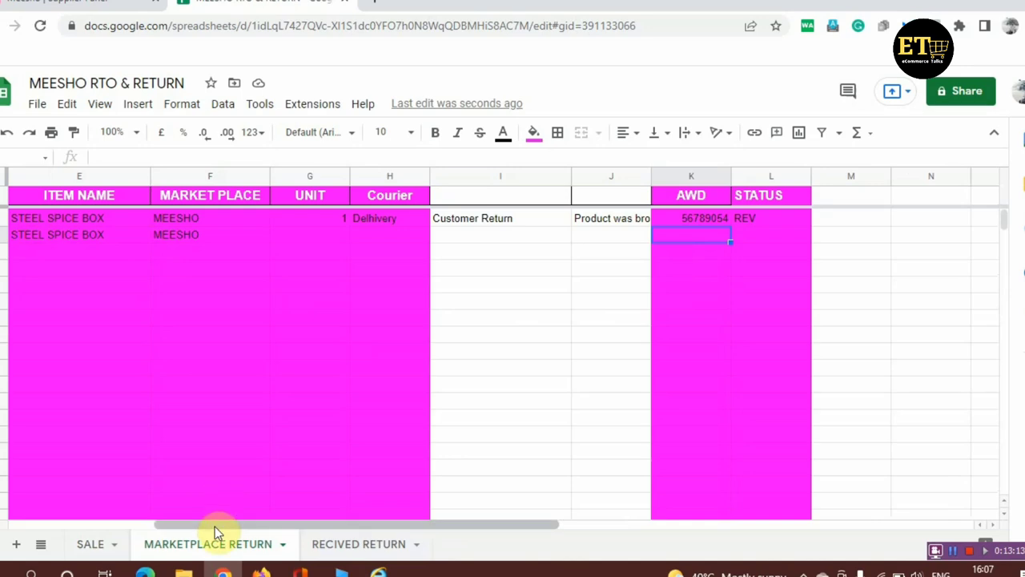
pyautogui.moveTo(215, 526); pyautogui.dragTo(268, 565)
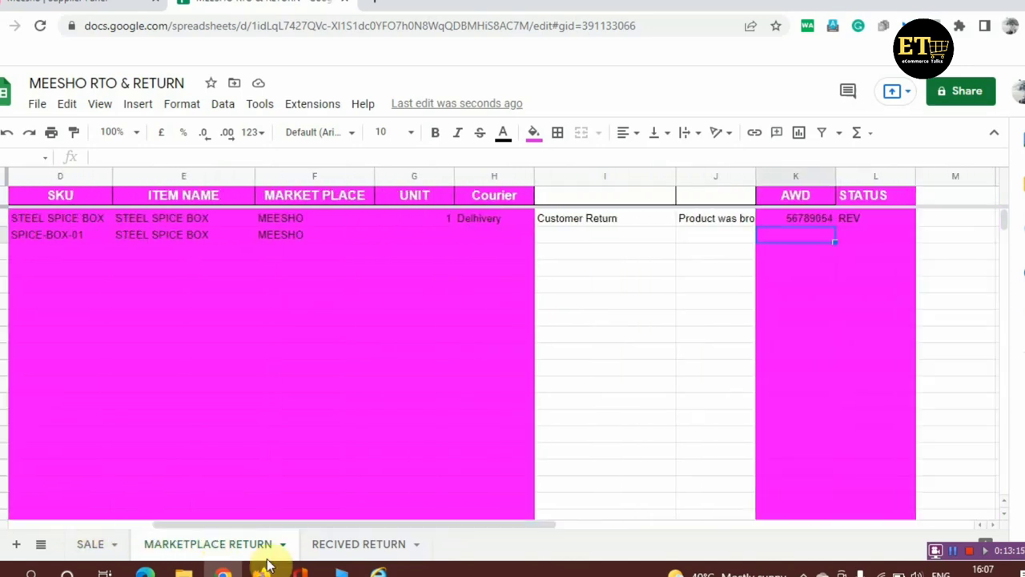
pyautogui.click(340, 545)
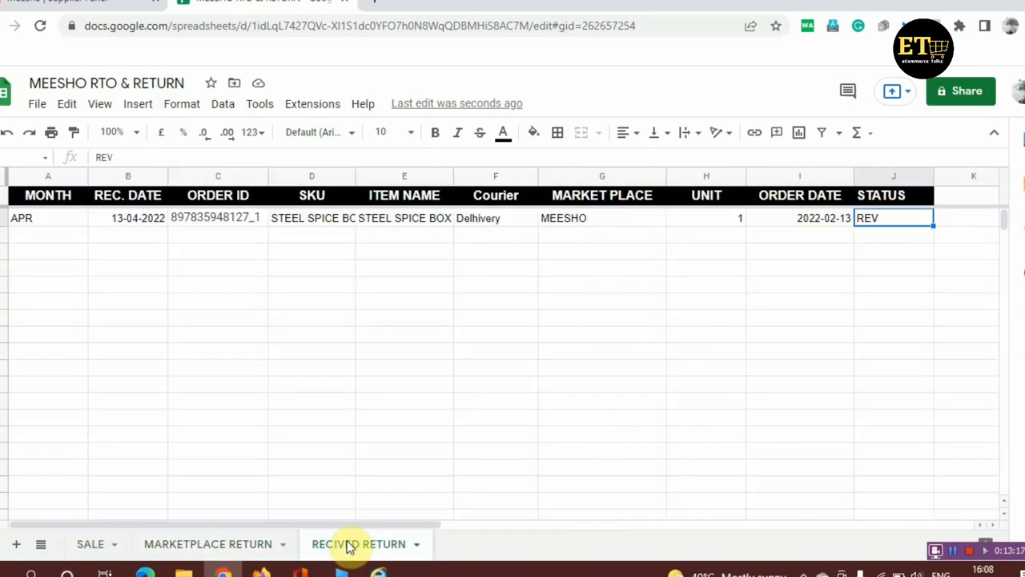
pyautogui.click(225, 237)
pyautogui.write('=V00')
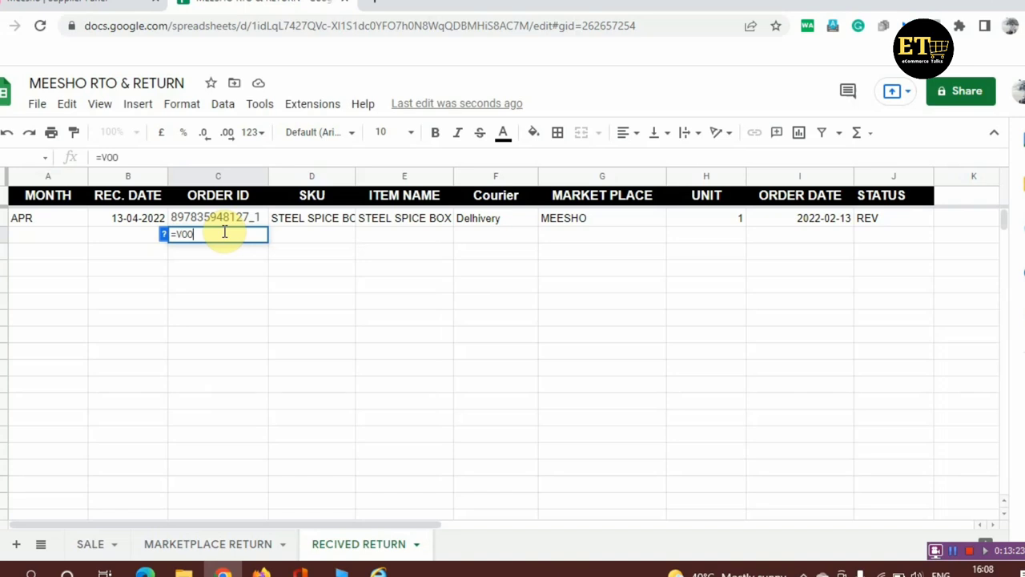
pyautogui.press('BackSpace')
pyautogui.press('BackSpace')
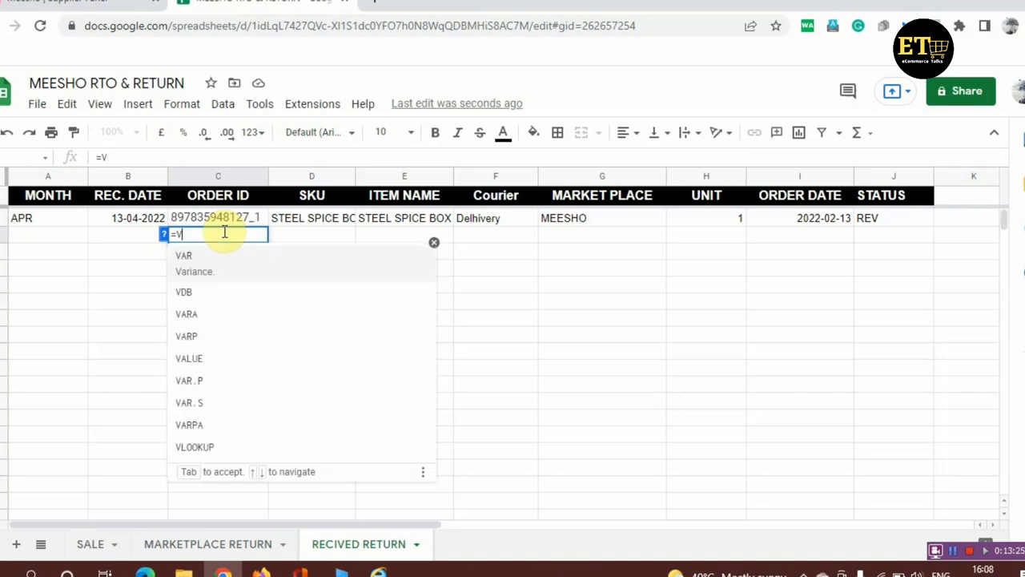
pyautogui.write('LOO')
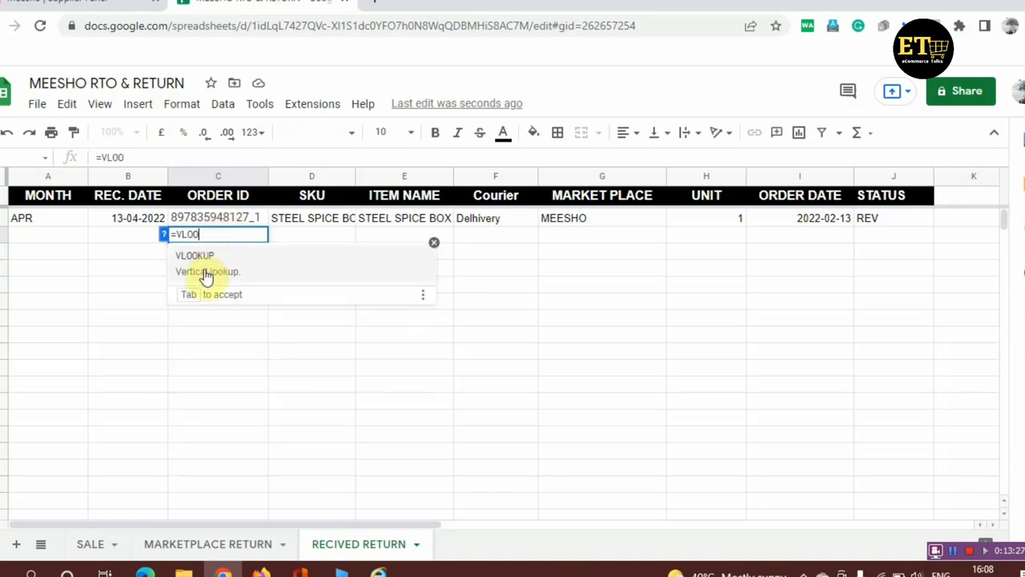
pyautogui.click(206, 266)
pyautogui.click(112, 235)
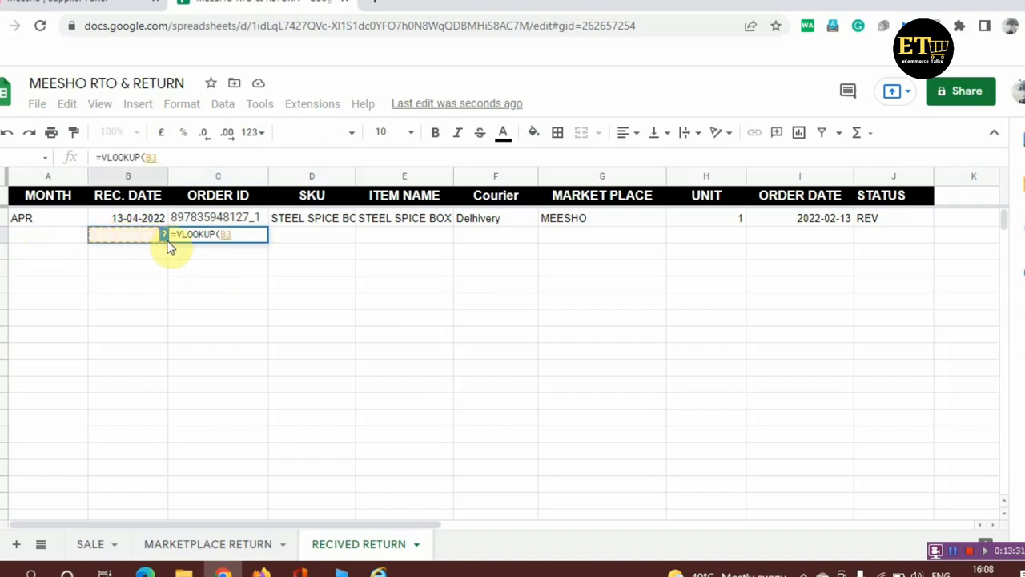
pyautogui.press('BackSpace')
pyautogui.press('BackSpace')
pyautogui.press('BackSpace')
pyautogui.press('BackSpace')
pyautogui.press('BackSpace')
pyautogui.press('BackSpace')
pyautogui.press('BackSpace')
pyautogui.press('BackSpace')
pyautogui.press('BackSpace')
pyautogui.press('BackSpace')
pyautogui.press('BackSpace')
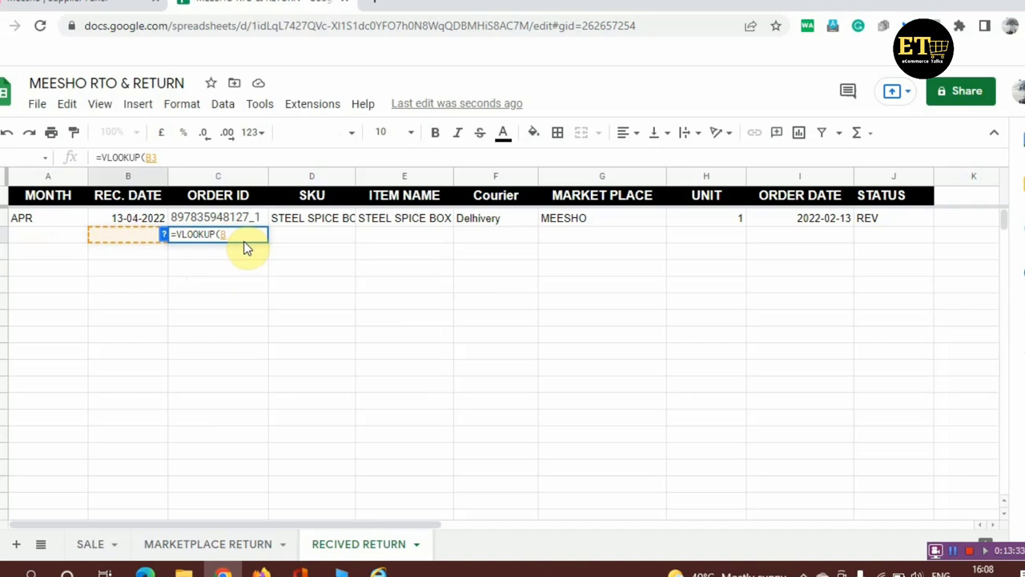
pyautogui.click(302, 224)
pyautogui.press('Down')
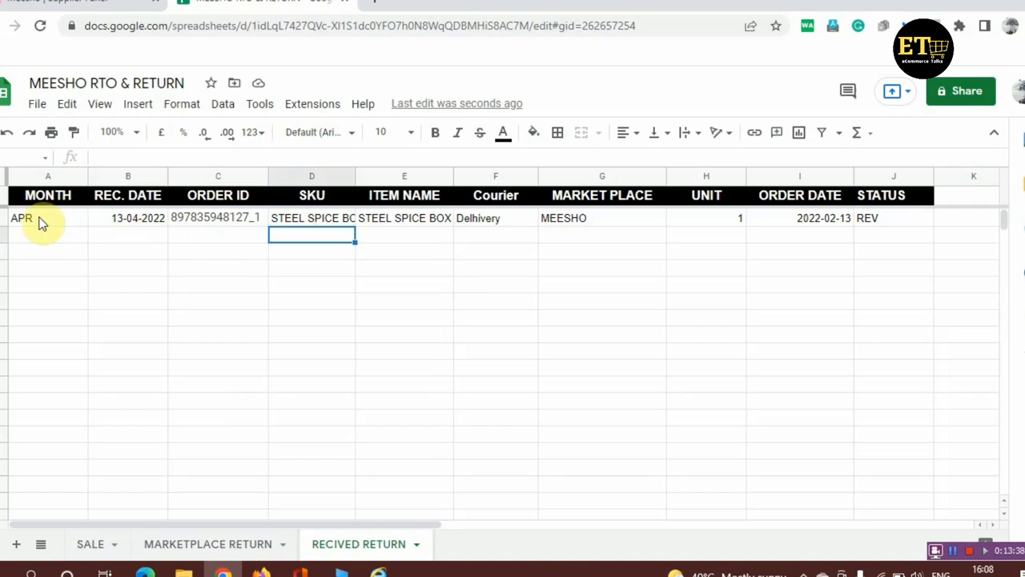
pyautogui.click(204, 234)
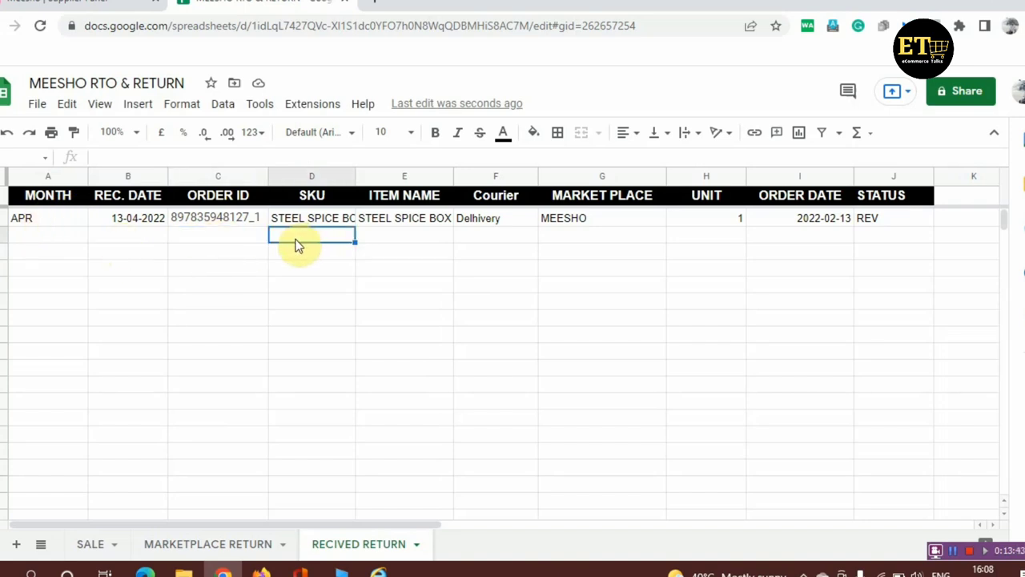
pyautogui.write('=VLOO')
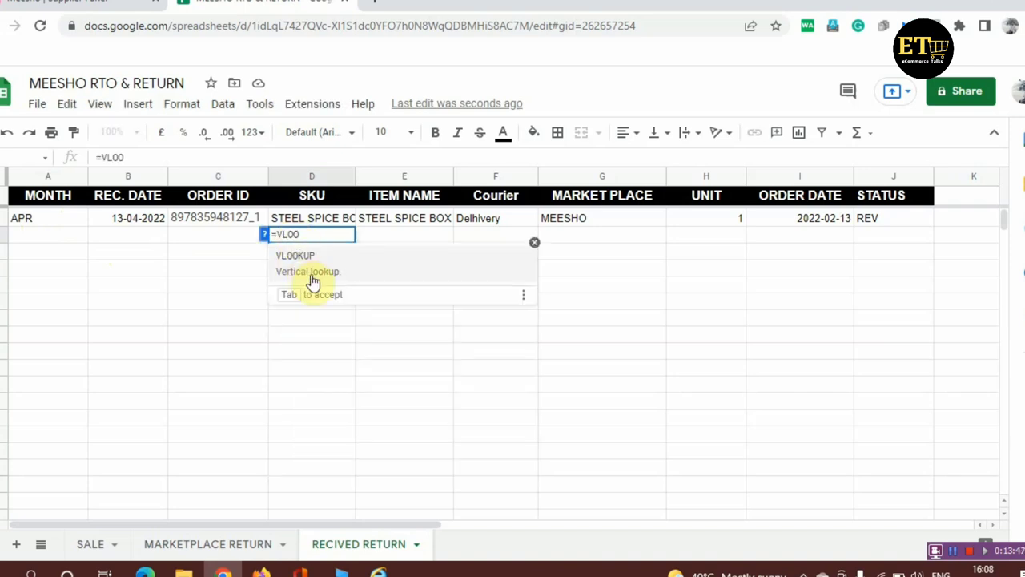
pyautogui.click(314, 277)
pyautogui.click(213, 548)
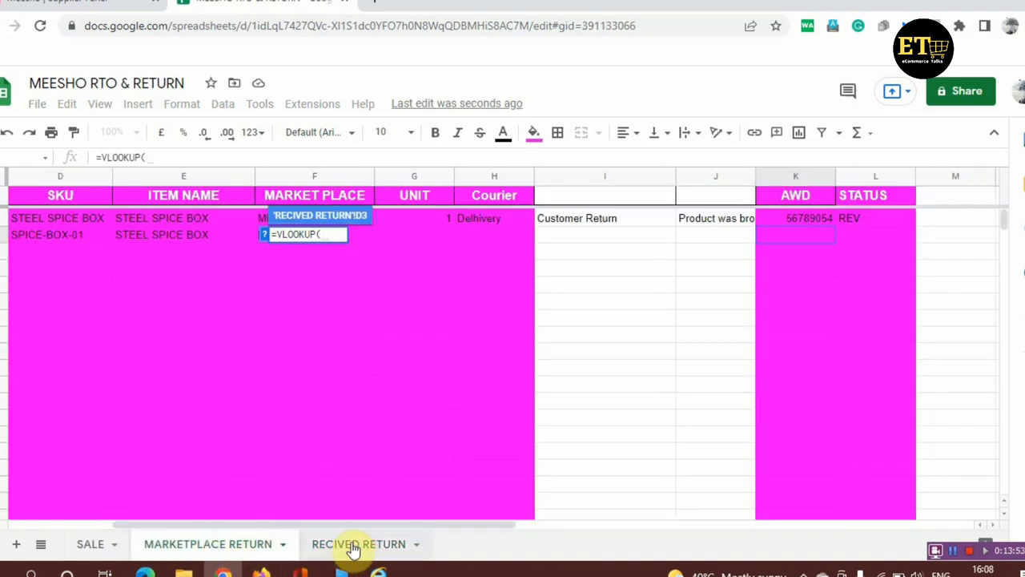
pyautogui.click(88, 547)
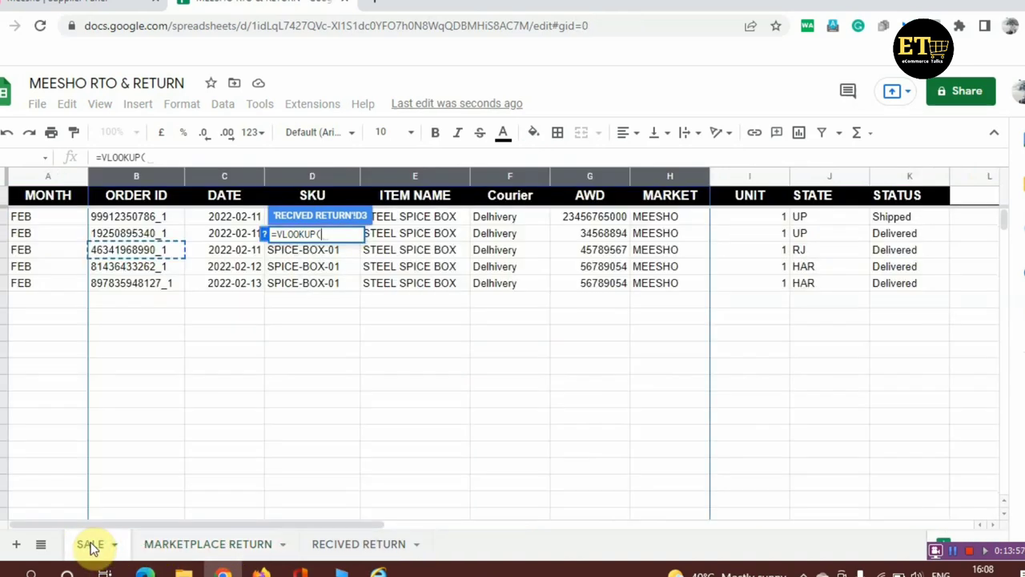
pyautogui.click(143, 176)
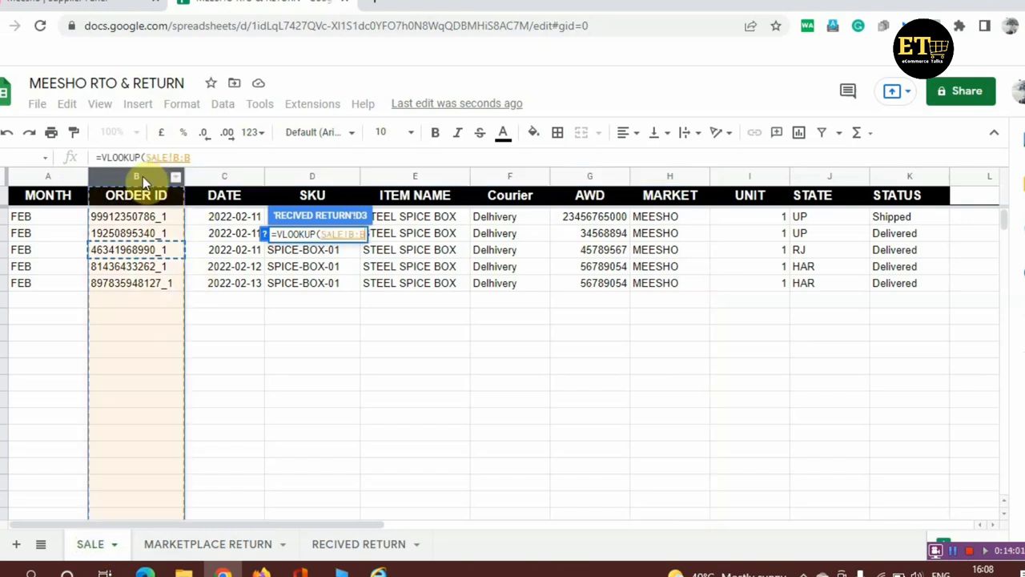
pyautogui.write(',')
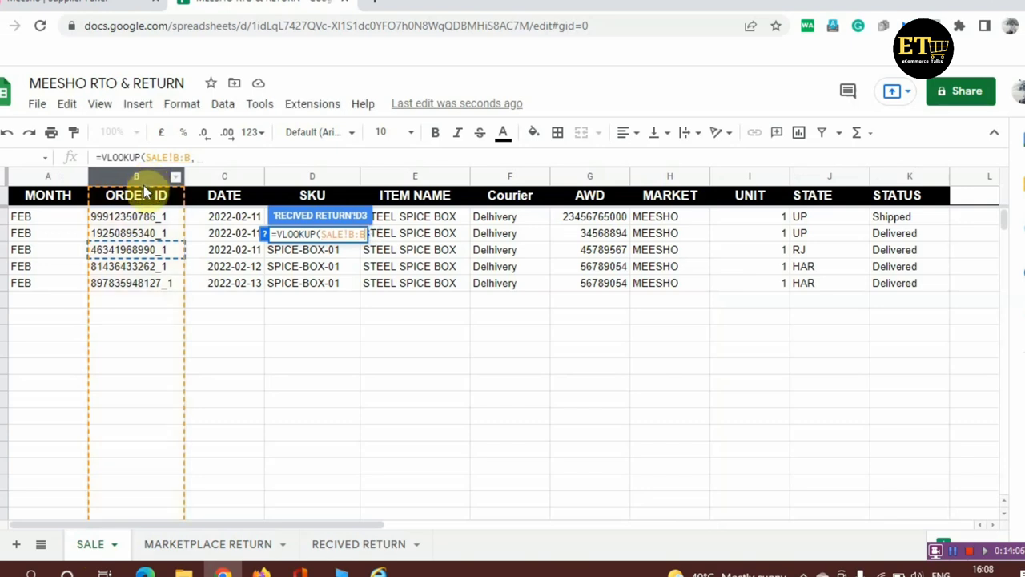
pyautogui.click(144, 185)
pyautogui.click(358, 544)
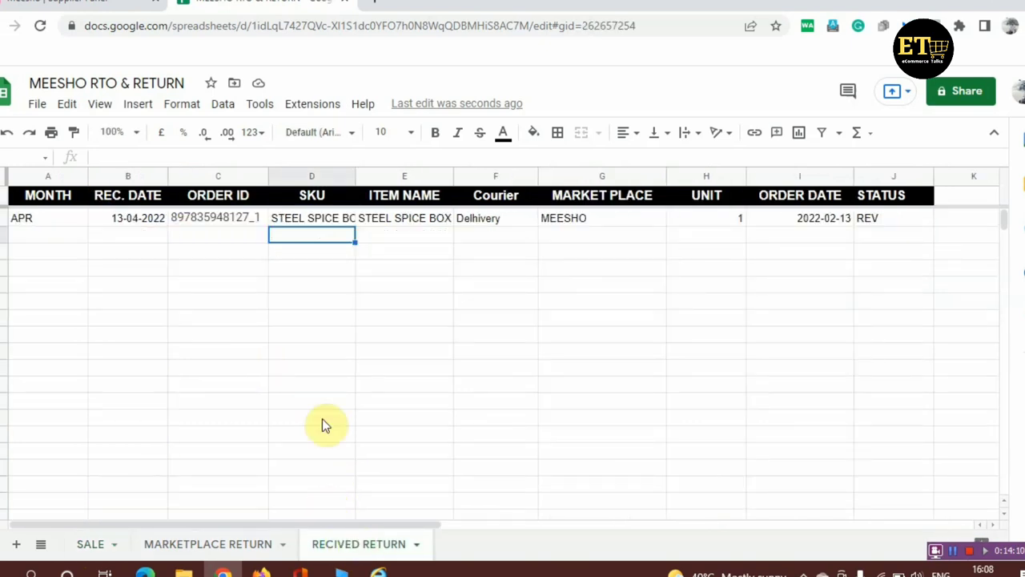
# Enter =VLOOKUP(C3,SALE!B:D,3,0) in SKU cell D3 of the RECIVED RETURN sheet to look up the order in the SALE sheet.
pyautogui.write('=VLOO')
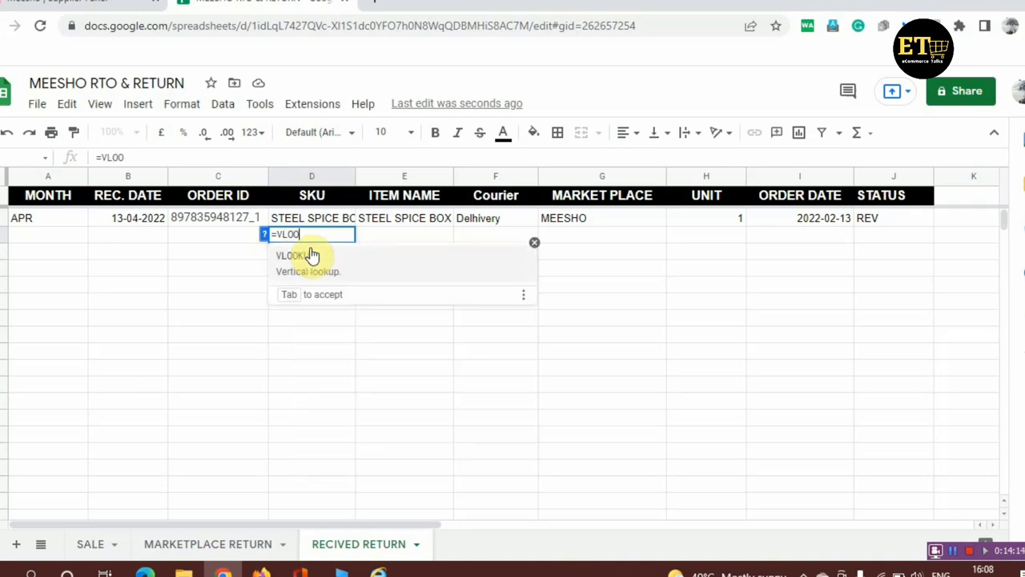
pyautogui.click(309, 262)
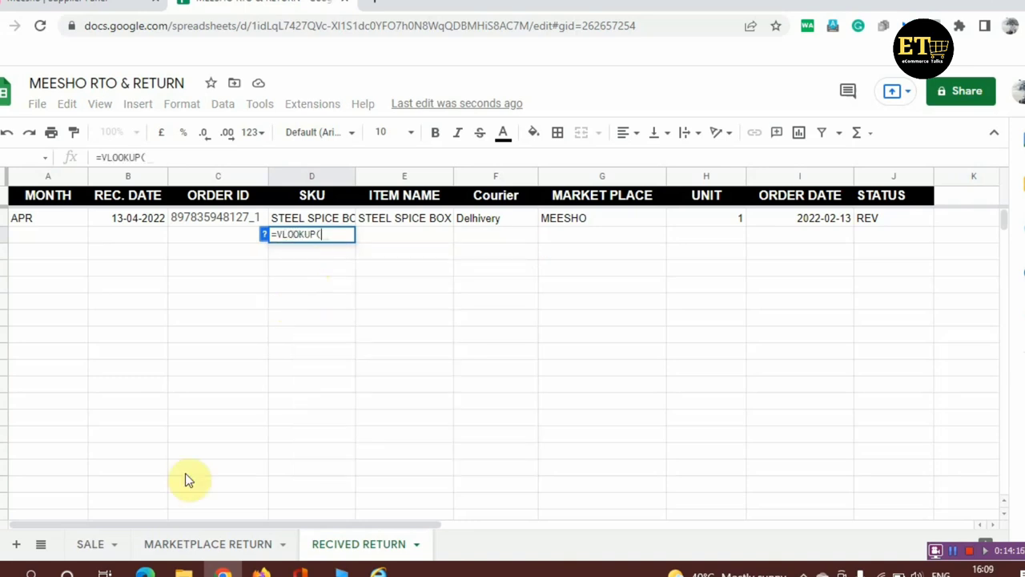
pyautogui.click(90, 544)
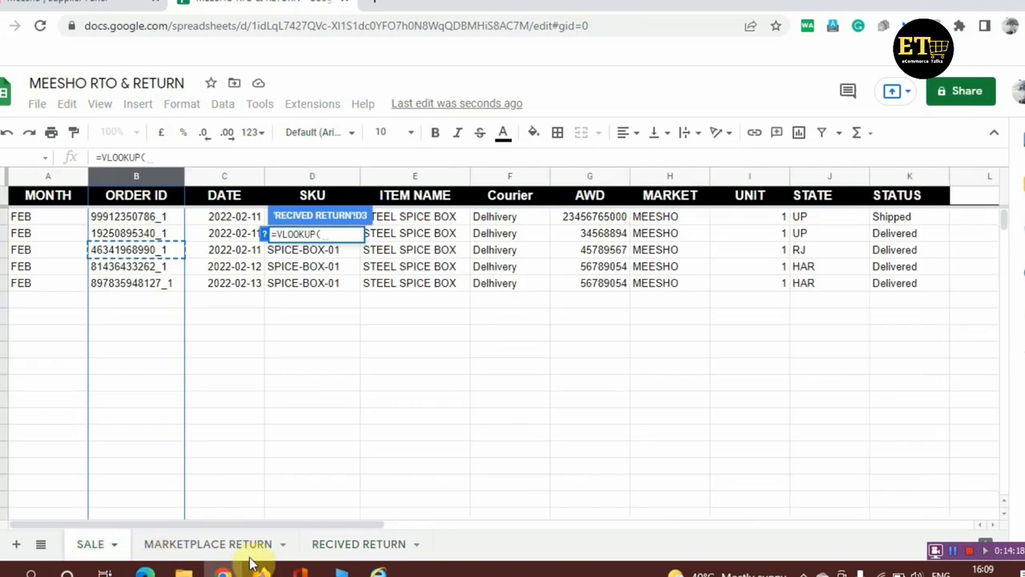
pyautogui.click(346, 545)
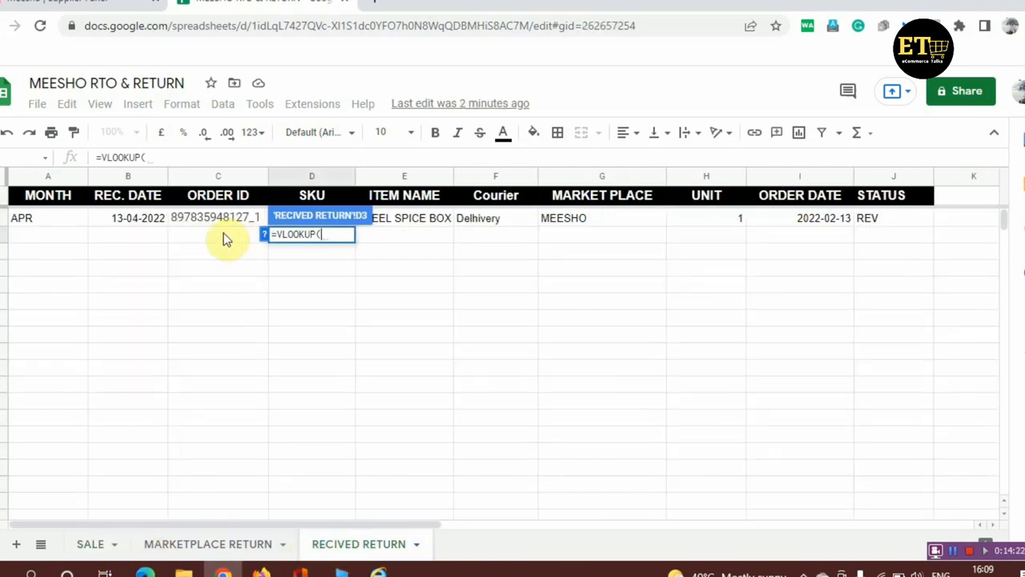
pyautogui.click(233, 234)
pyautogui.write(',')
pyautogui.click(72, 544)
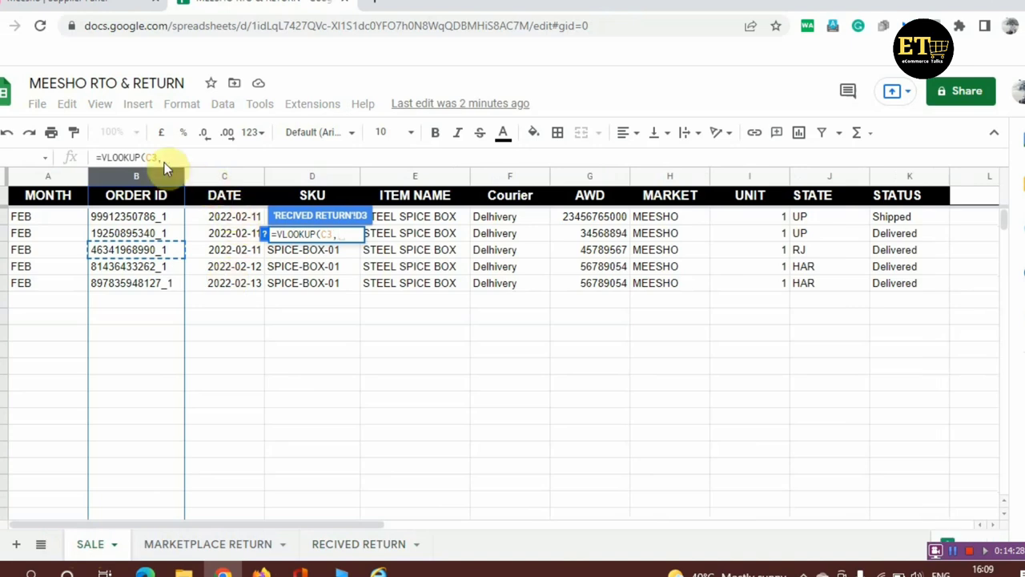
pyautogui.click(140, 174)
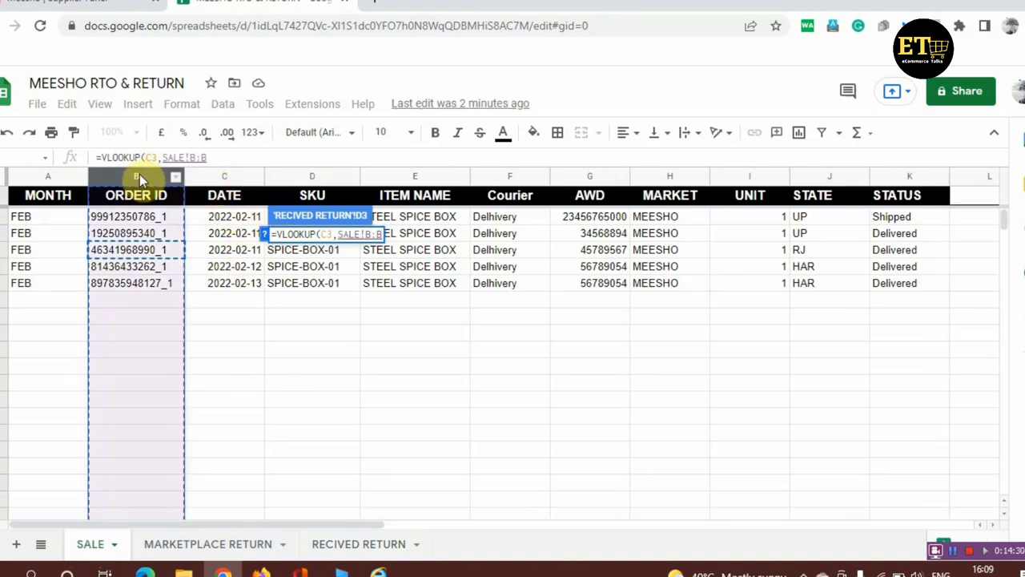
pyautogui.hotkey('shift', 'Right')
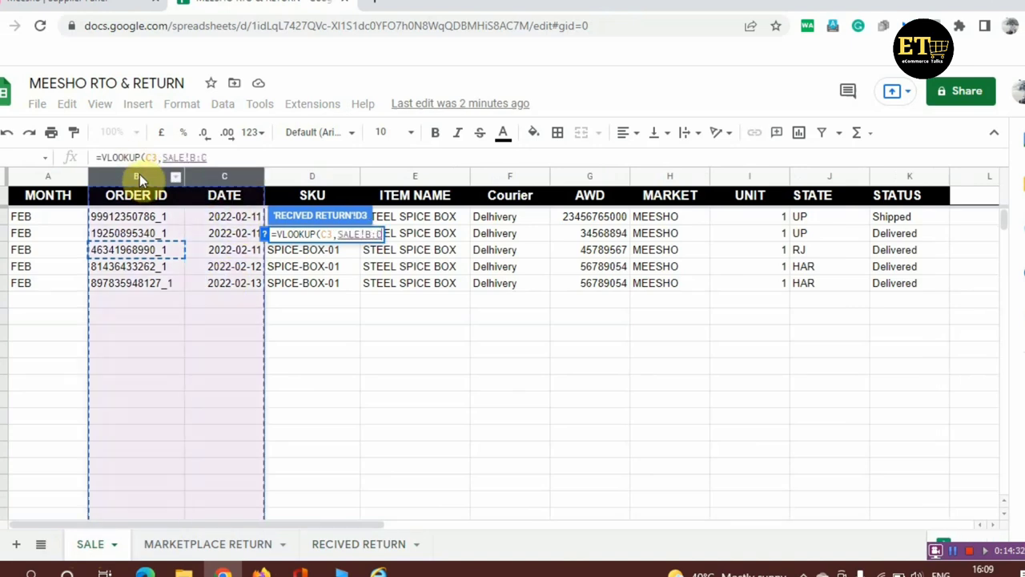
pyautogui.hotkey('shift', 'Right')
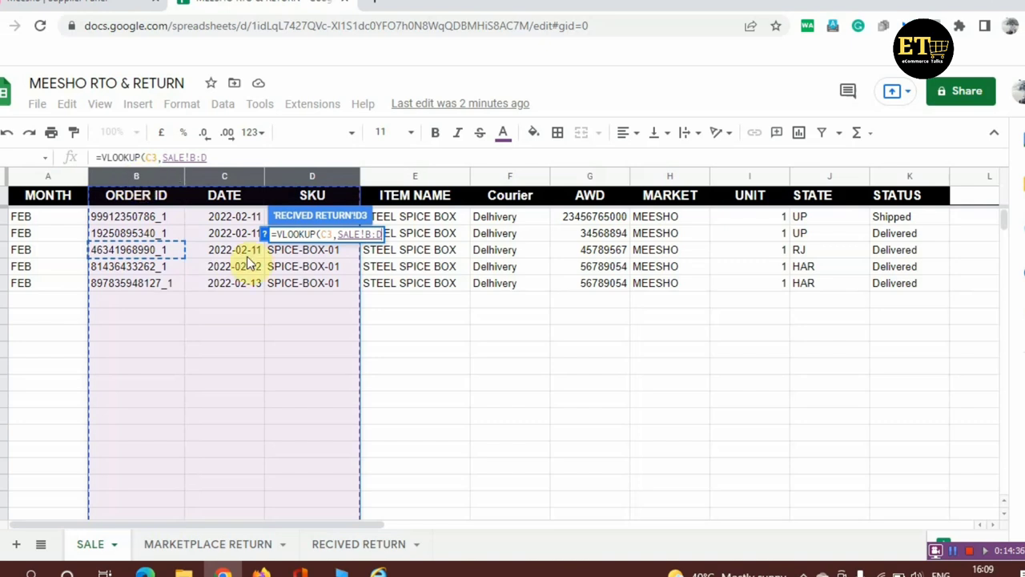
pyautogui.write(',3,0)')
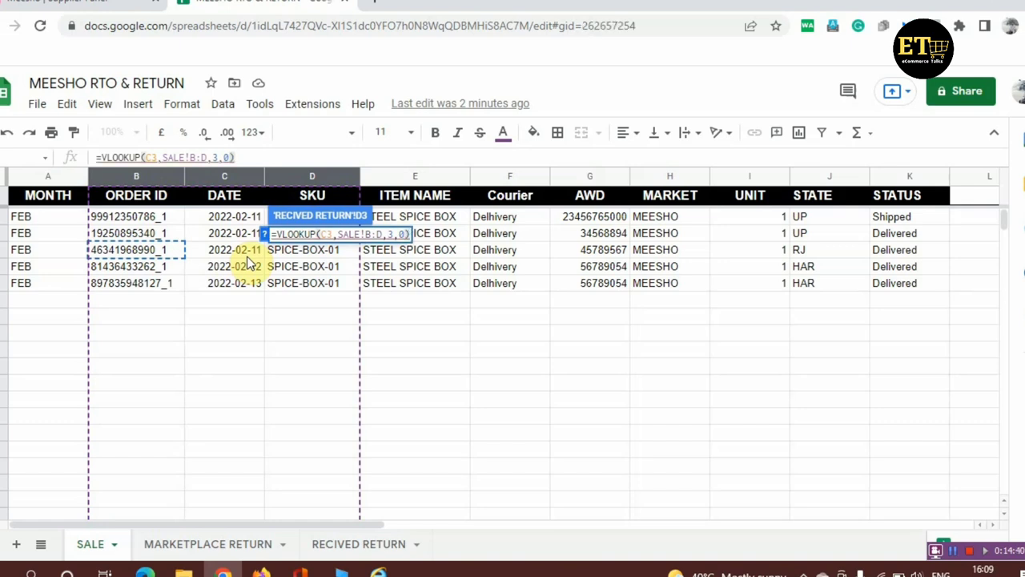
pyautogui.press('Return')
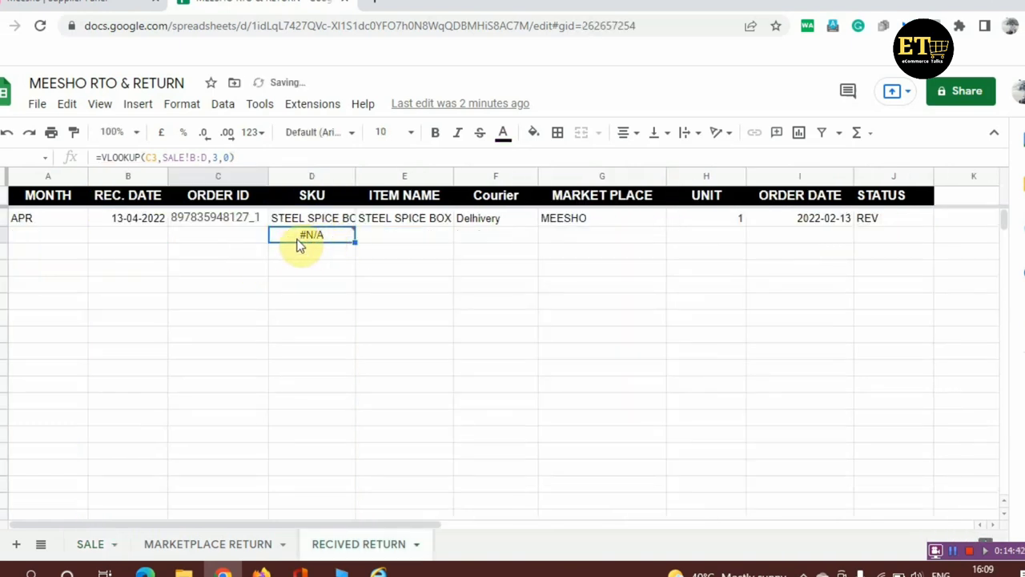
# Make the SKU lookup in D3 of the RECIVED RETURN sheet blank-safe: =IF(ISERROR(VLOOKUP(C3,SALE!B:D,3,0)),"",(VLOOKUP(C3,SALE!B:D,3,0))).
pyautogui.click(101, 157)
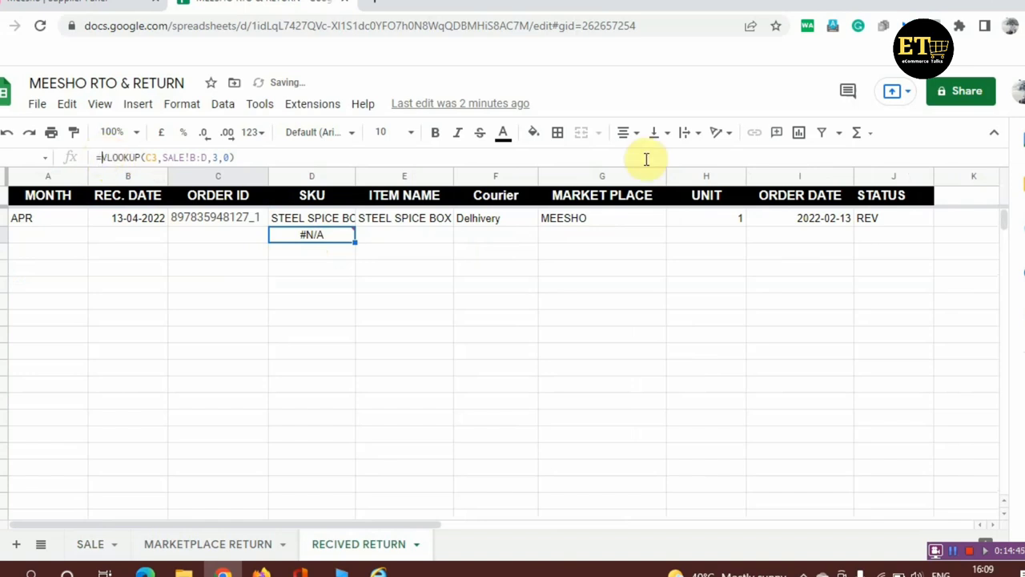
pyautogui.write('IF(ISERROR')
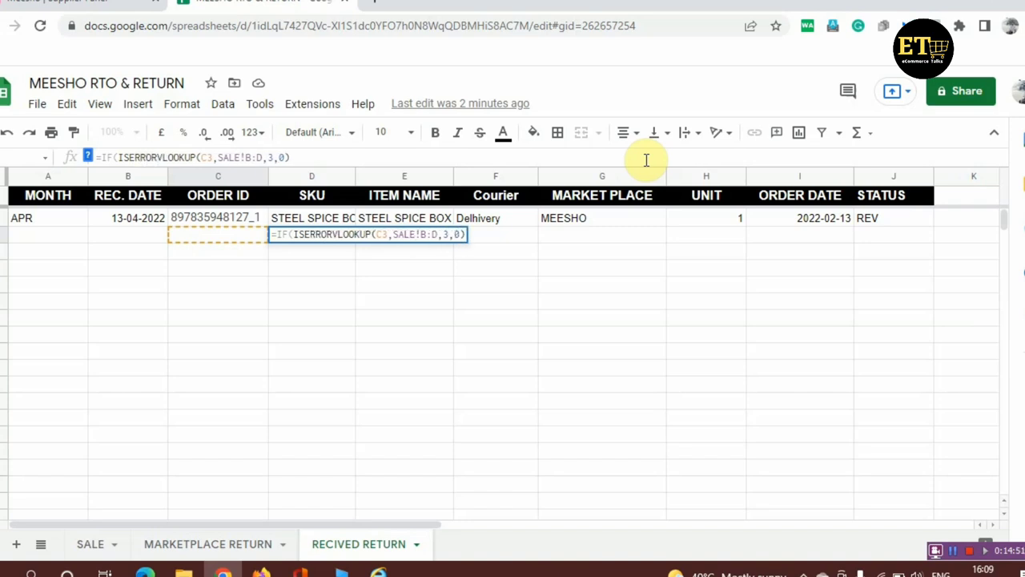
pyautogui.write('(')
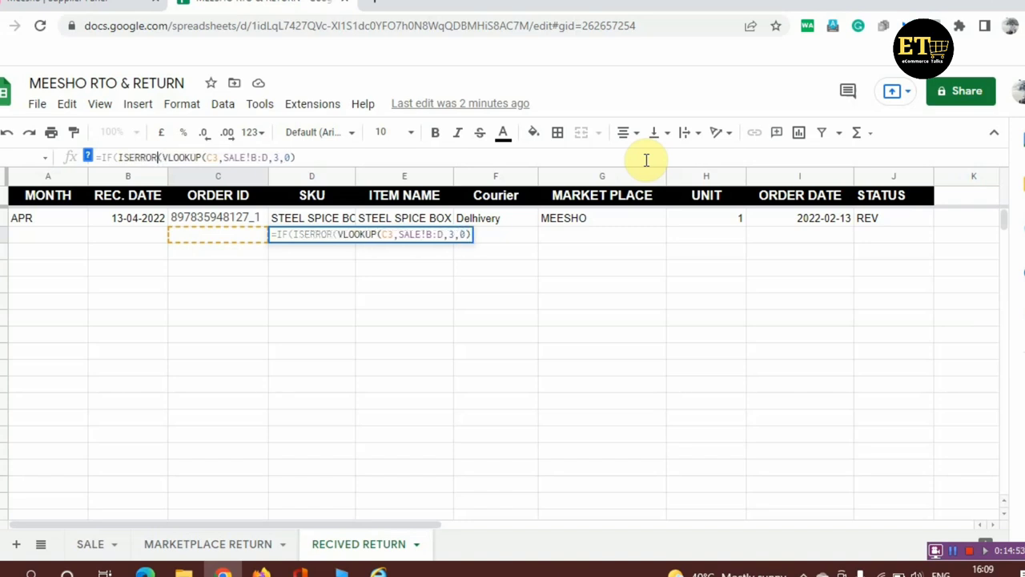
pyautogui.hotkey('shift', 'End')
pyautogui.hotkey('ctrl', 'c')
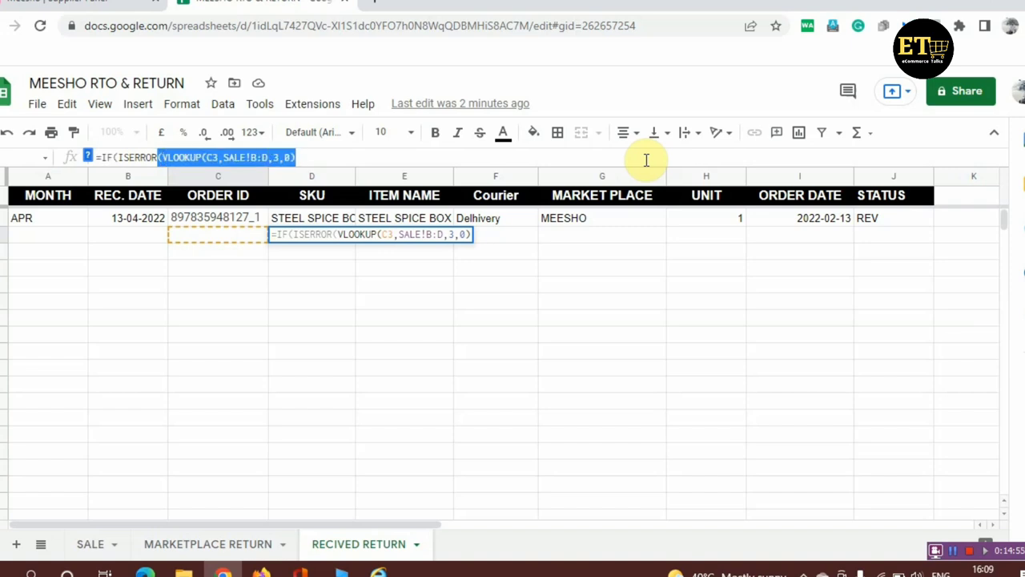
pyautogui.press('End')
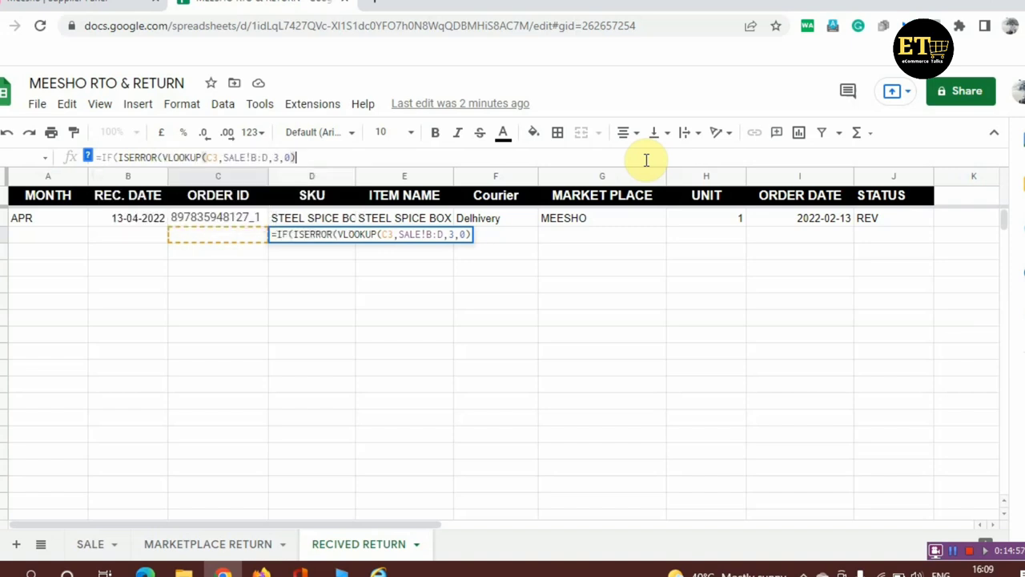
pyautogui.write('),""')
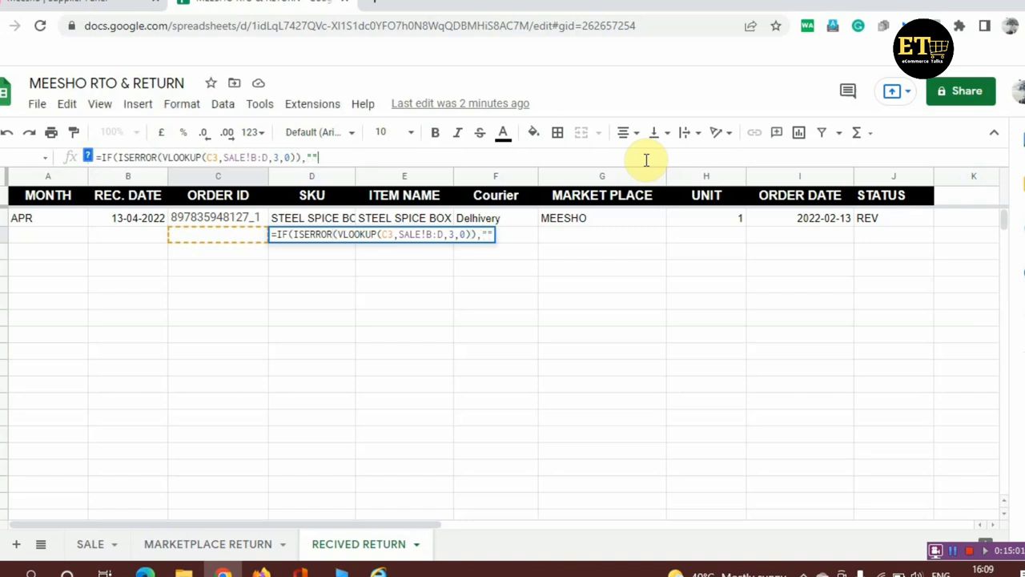
pyautogui.write(',(')
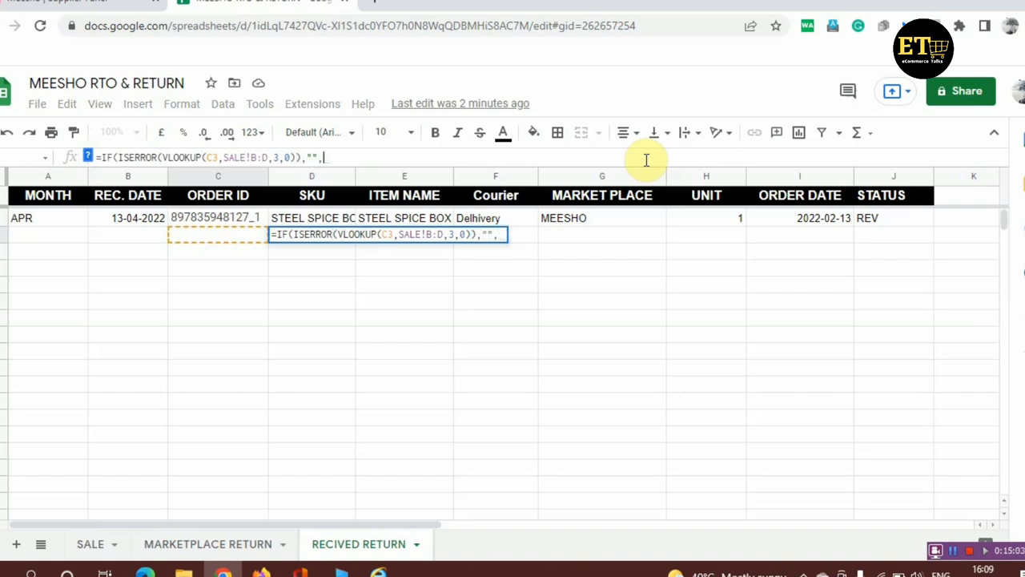
pyautogui.hotkey('ctrl', 'v')
pyautogui.write('))')
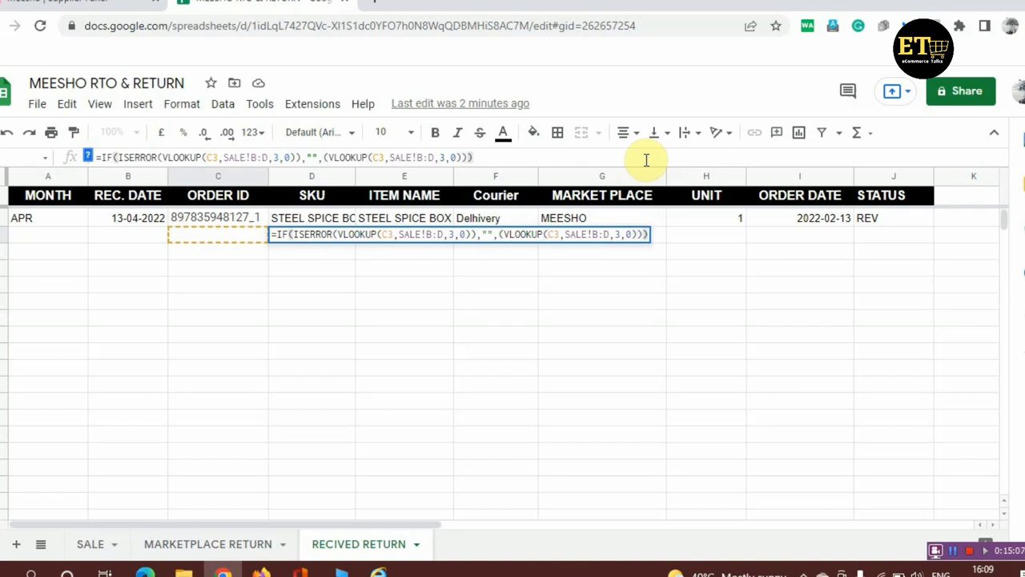
pyautogui.press('Return')
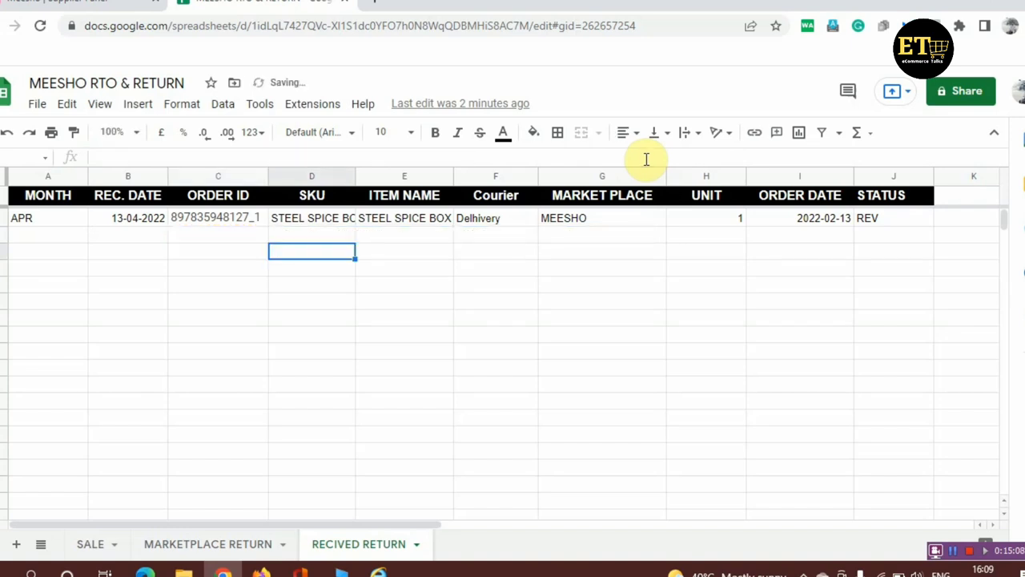
# Copy the second order's ID from the MARKETPLACE RETURN sheet into ORDER ID cell C3 of the RECIVED RETURN sheet.
pyautogui.click(312, 236)
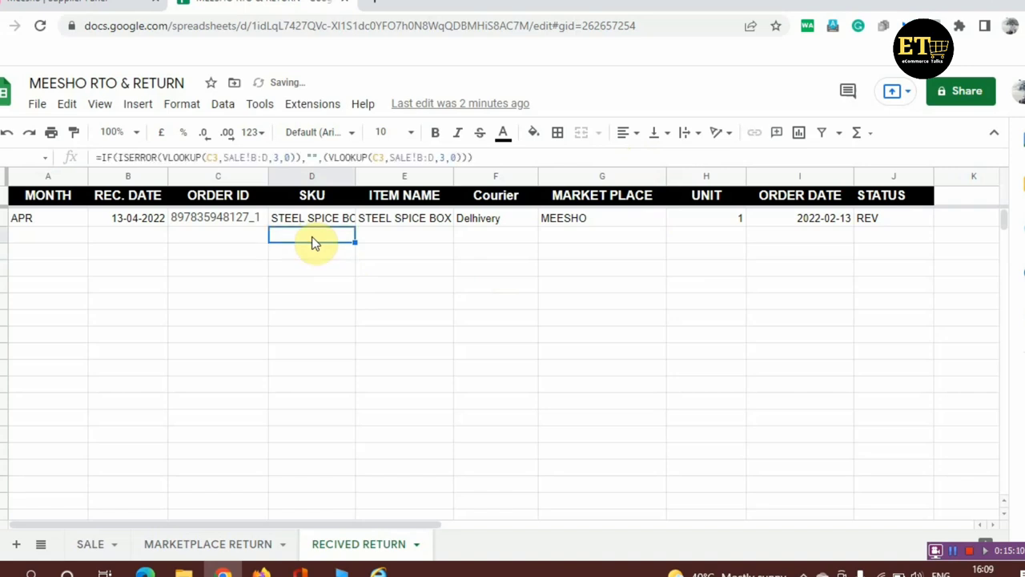
pyautogui.click(183, 239)
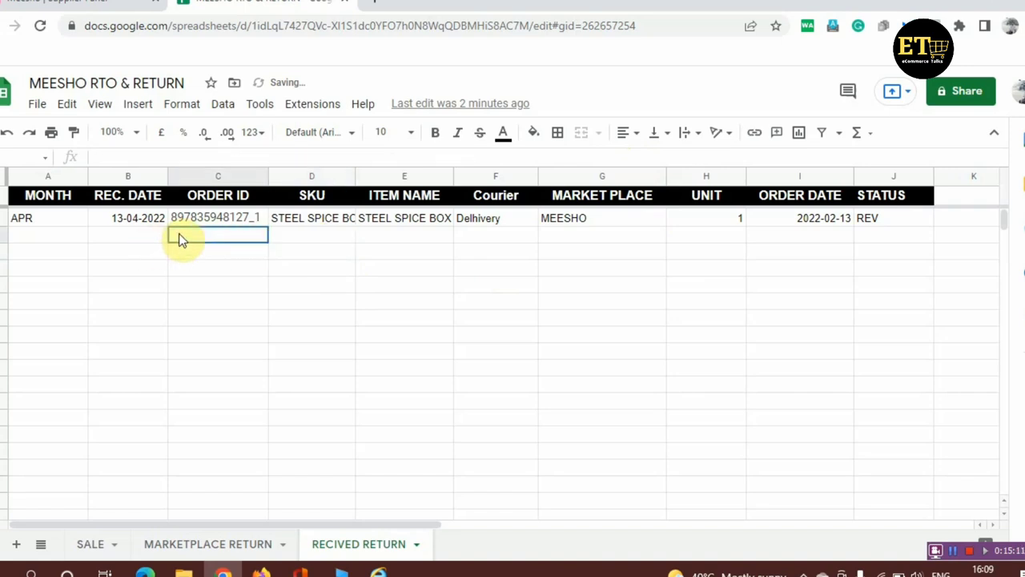
pyautogui.click(200, 545)
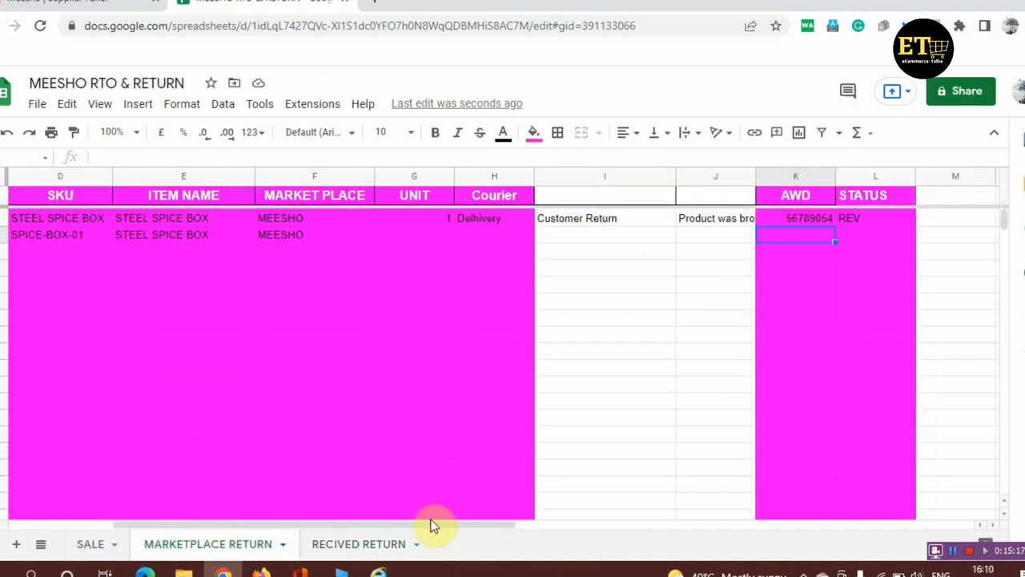
pyautogui.moveTo(435, 527); pyautogui.dragTo(189, 521)
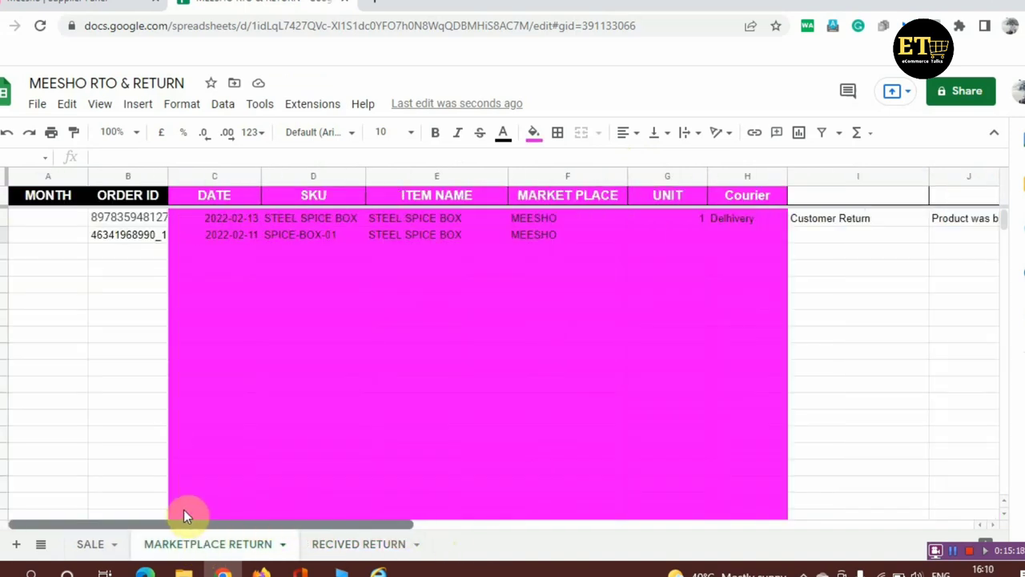
pyautogui.click(128, 234)
pyautogui.hotkey('ctrl', 'c')
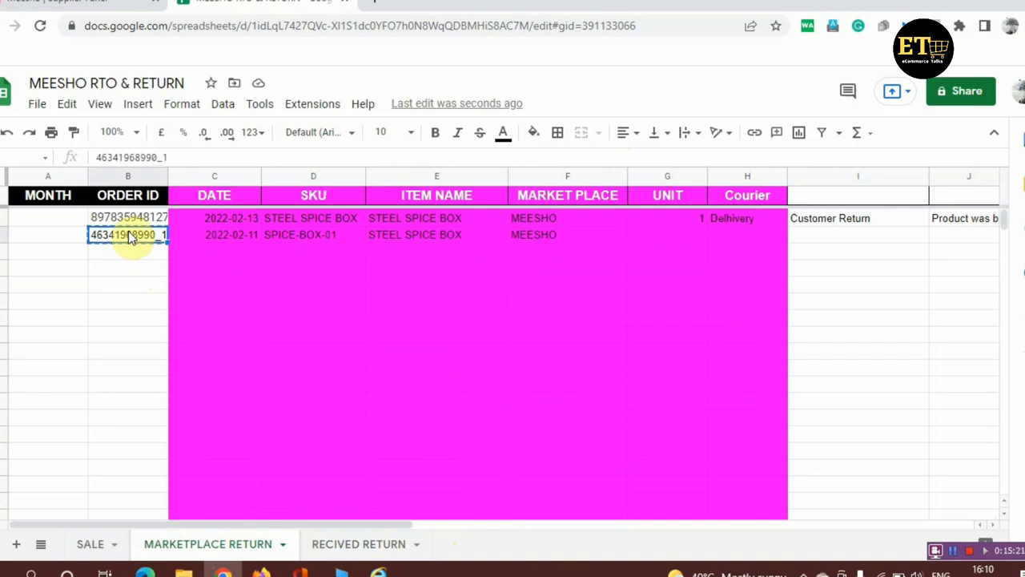
pyautogui.click(374, 552)
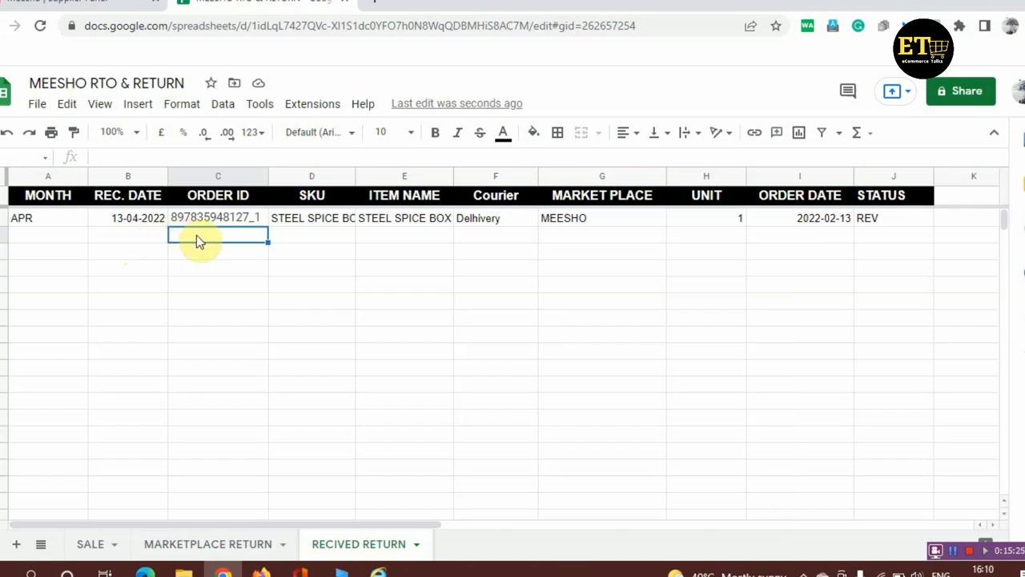
pyautogui.hotkey('ctrl', 'v')
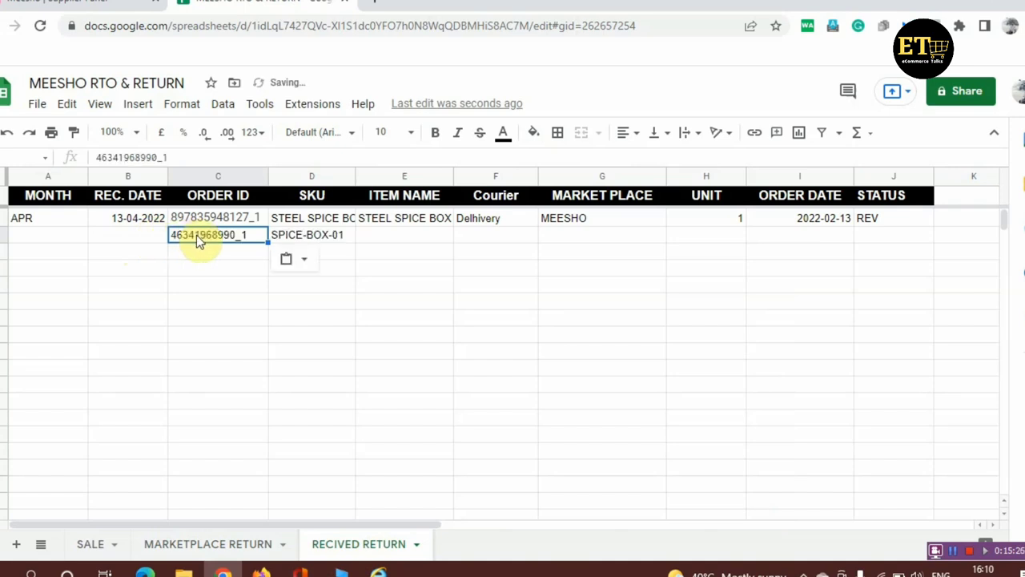
pyautogui.click(112, 244)
pyautogui.click(35, 238)
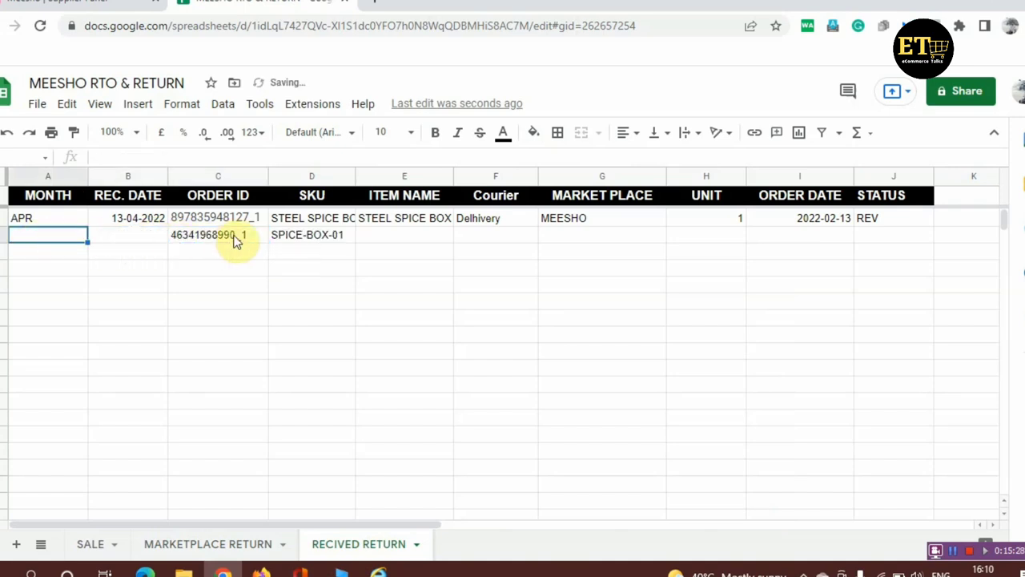
# Enter =VLOOKUP(C3,SALE!B:E,4,0) in ITEM NAME cell E3 of the RECIVED RETURN sheet.
pyautogui.click(395, 234)
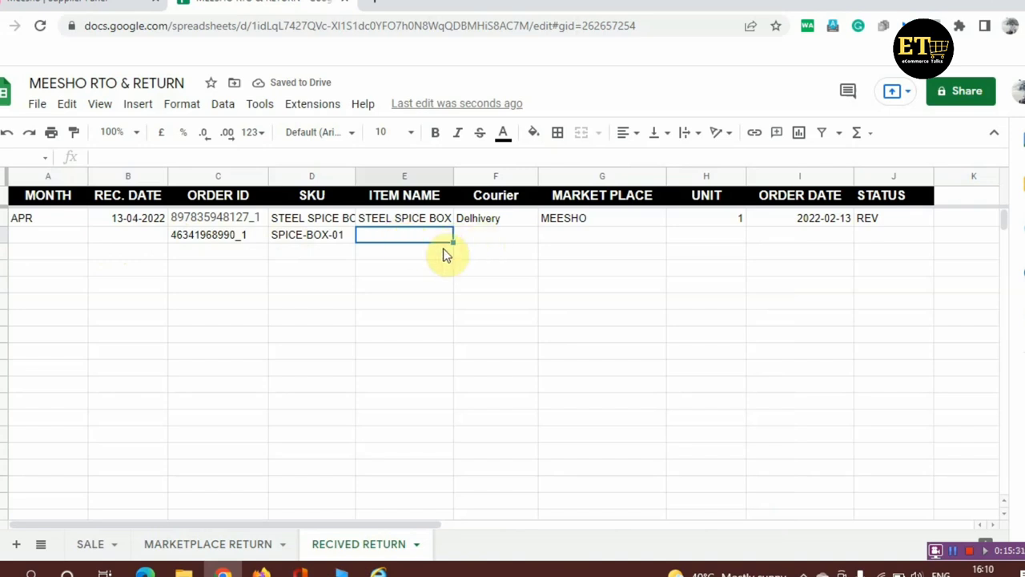
pyautogui.write('=V')
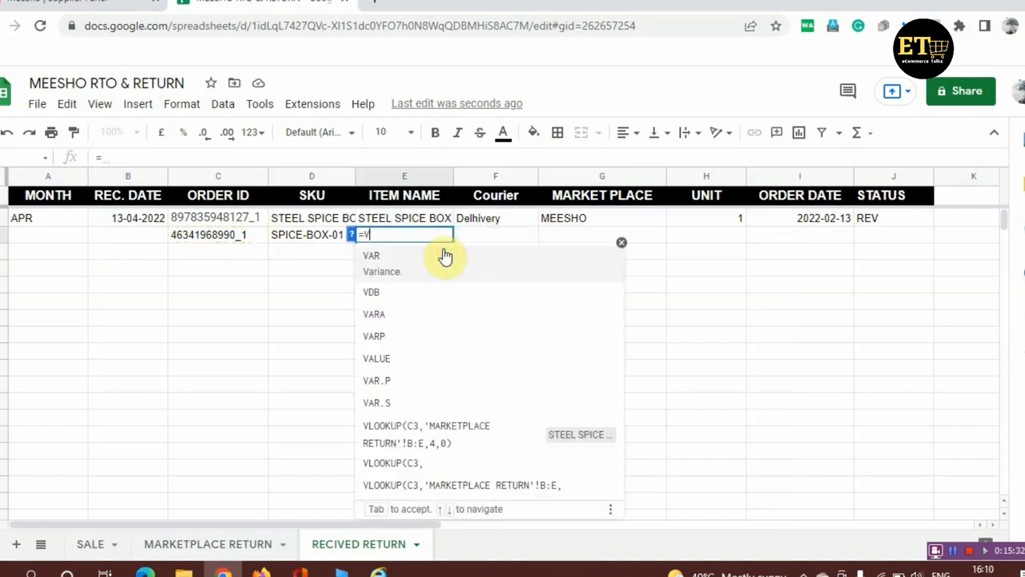
pyautogui.write('LOO')
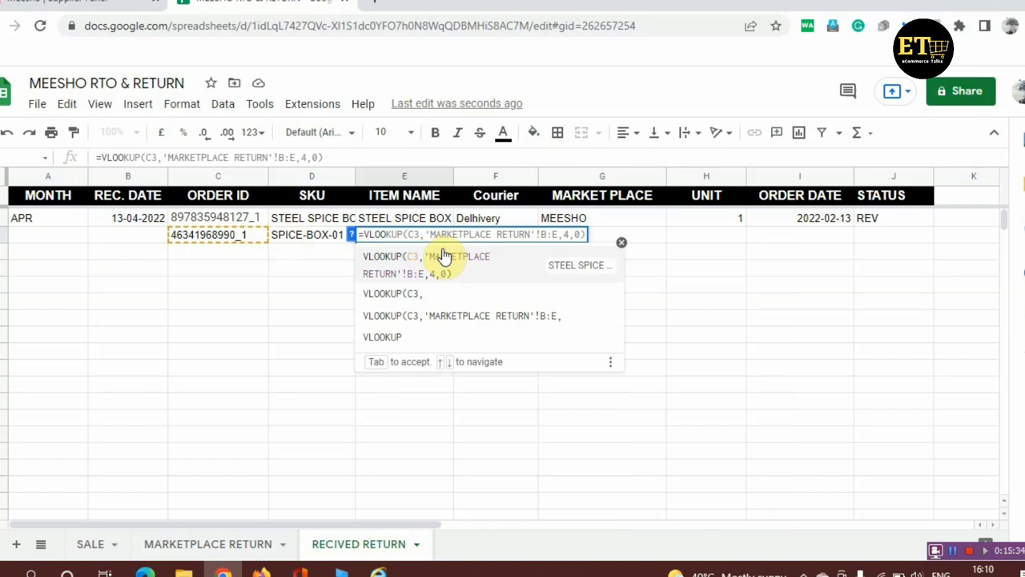
pyautogui.click(418, 336)
pyautogui.click(216, 239)
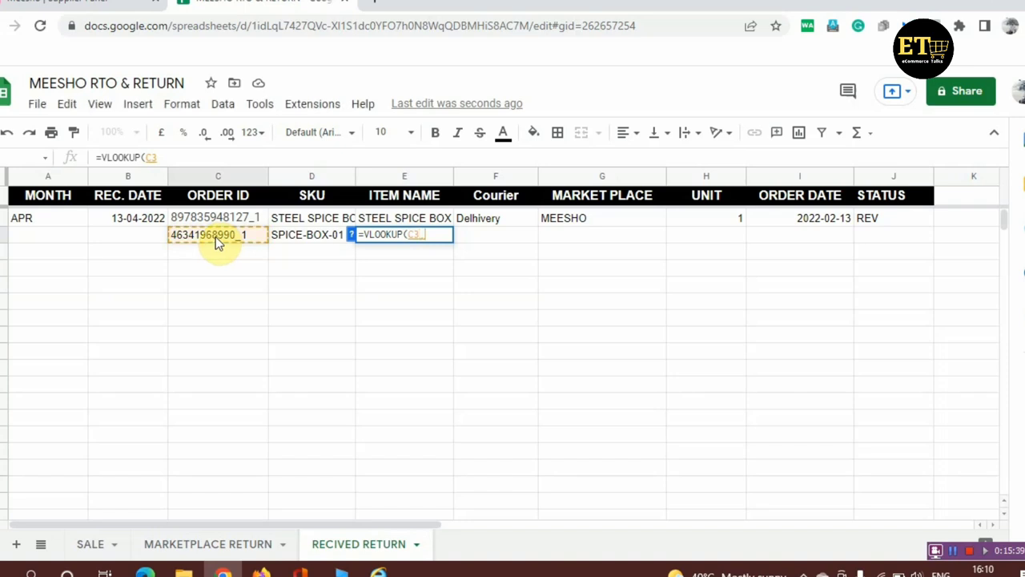
pyautogui.write(',')
pyautogui.click(80, 544)
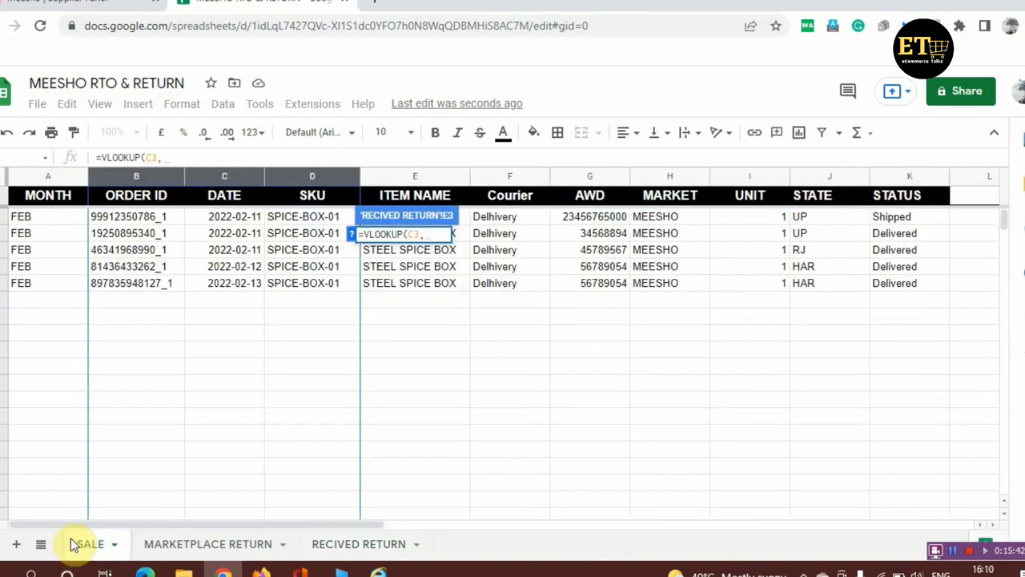
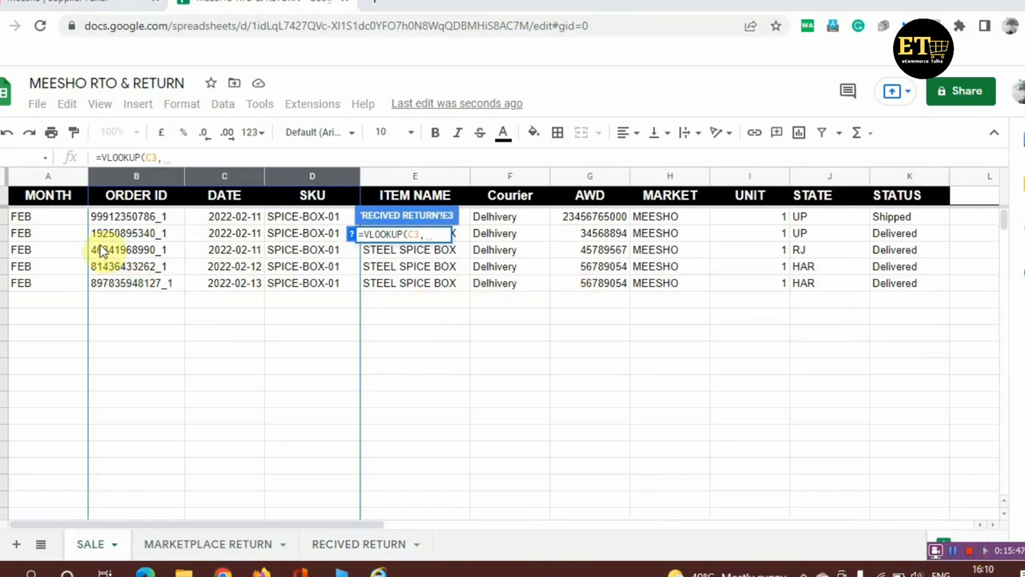
pyautogui.click(124, 177)
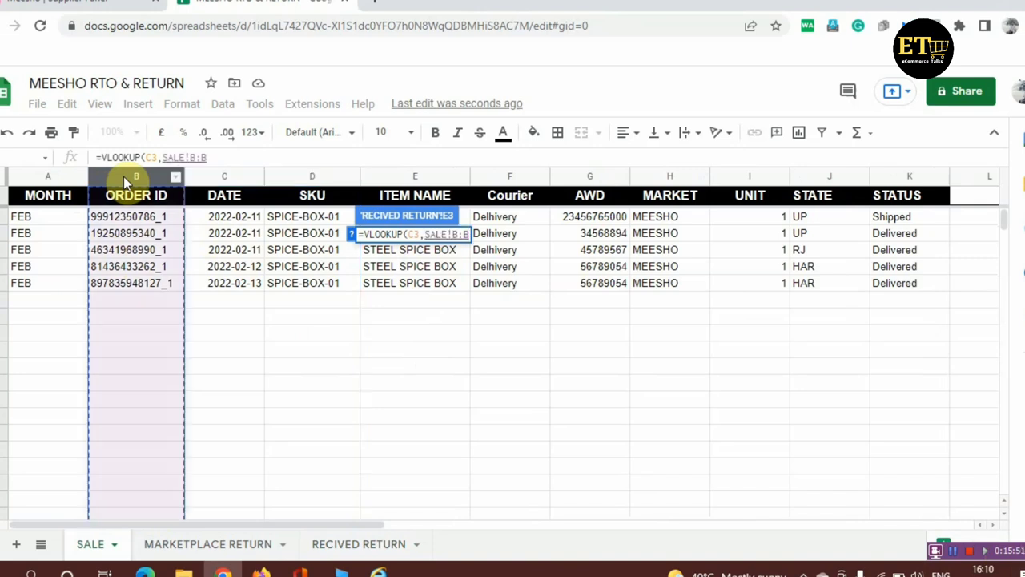
pyautogui.hotkey('shift', 'Right')
pyautogui.hotkey('shift', 'Right')
pyautogui.hotkey('shift', 'Right')
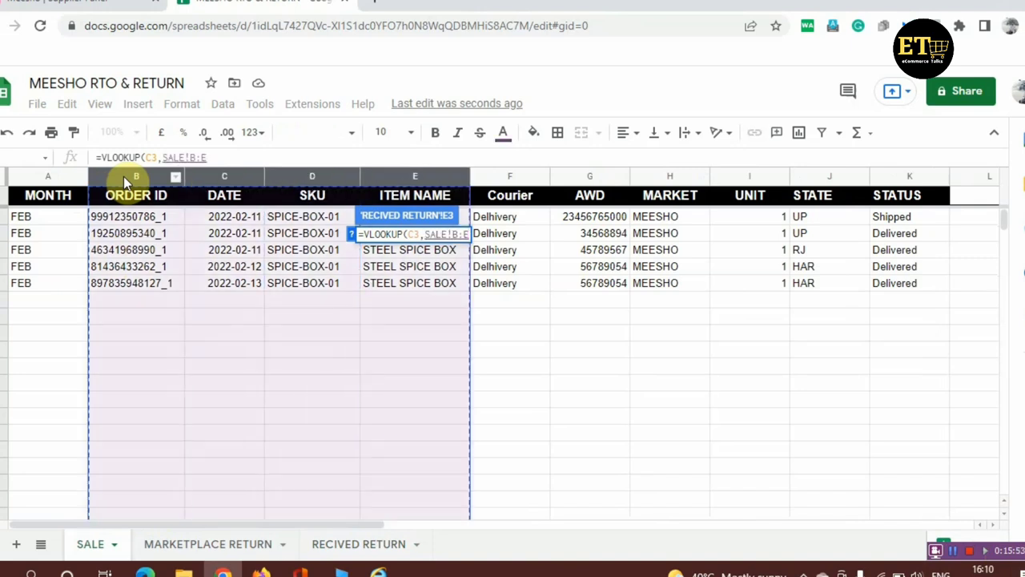
pyautogui.write(',')
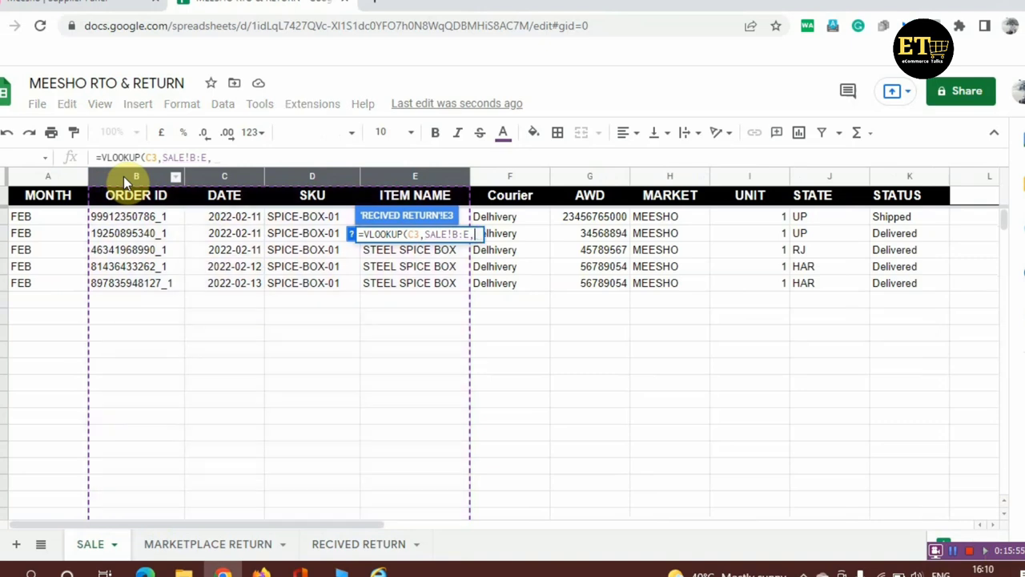
pyautogui.write('4,0)')
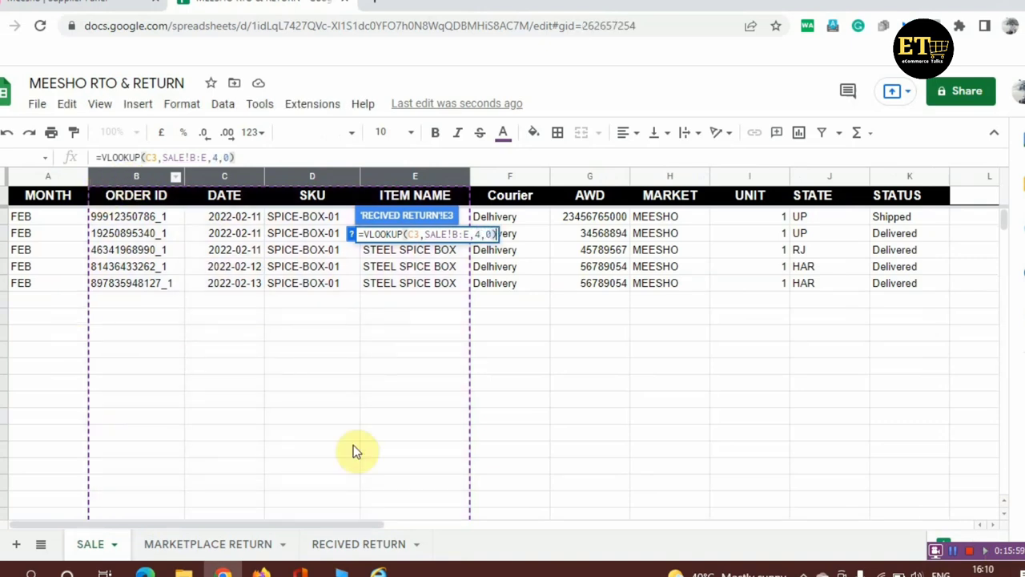
pyautogui.press('Return')
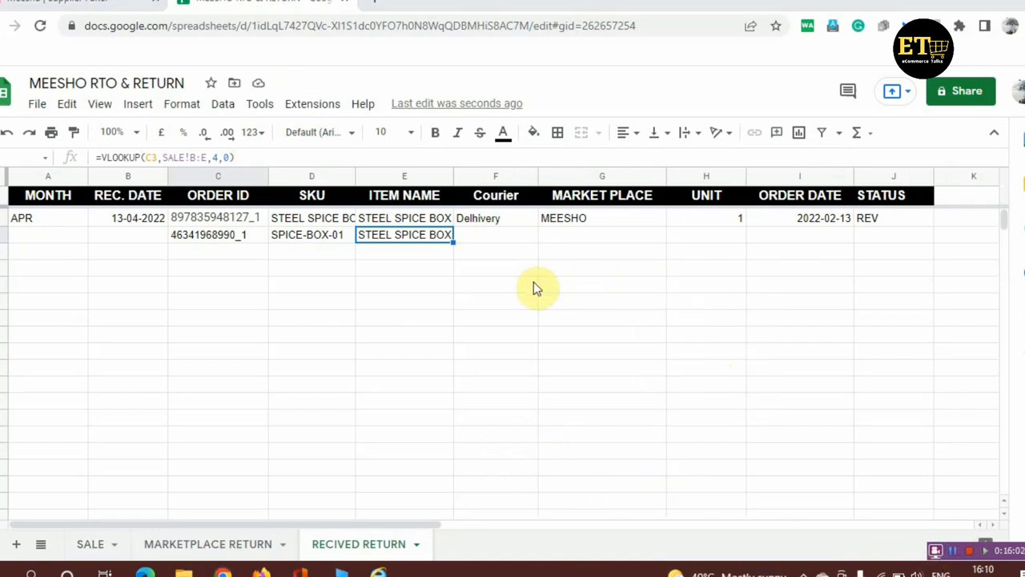
# Enter =VLOOKUP(C3,SALE!B:C,2,0) in ORDER DATE cell I3 of the RECIVED RETURN sheet.
pyautogui.click(501, 238)
pyautogui.click(573, 243)
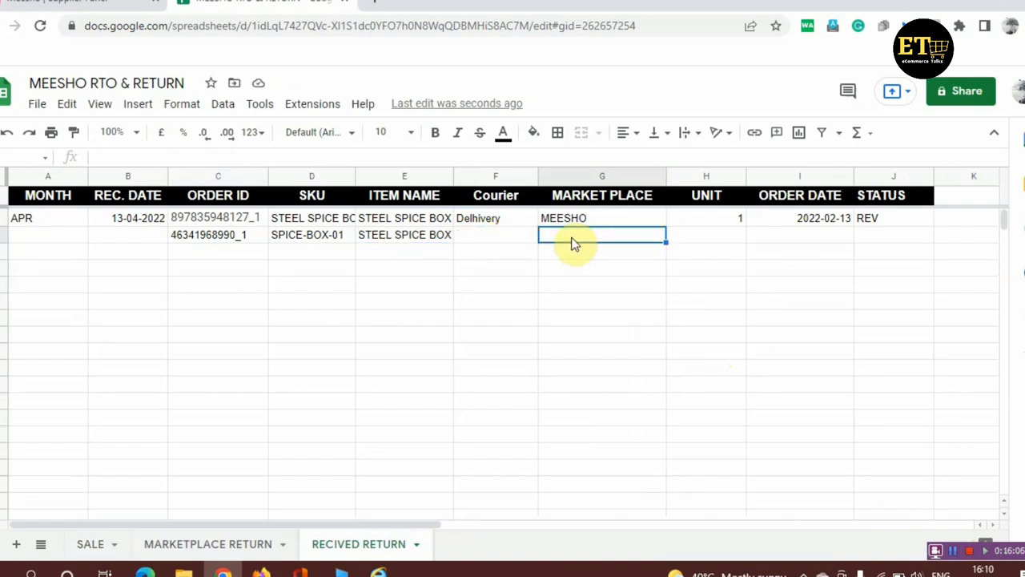
pyautogui.click(765, 243)
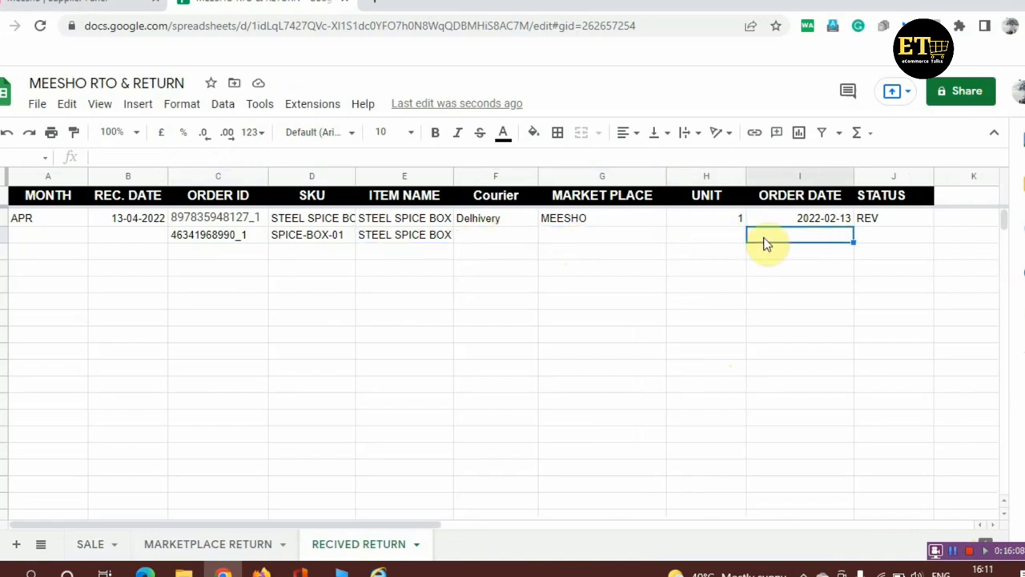
pyautogui.write('=')
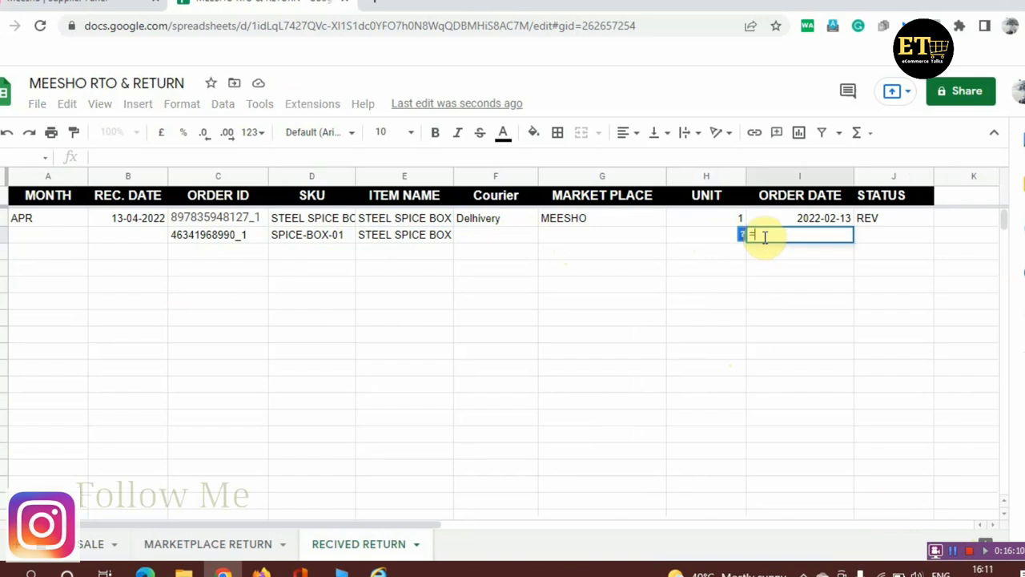
pyautogui.write('VLOOCK')
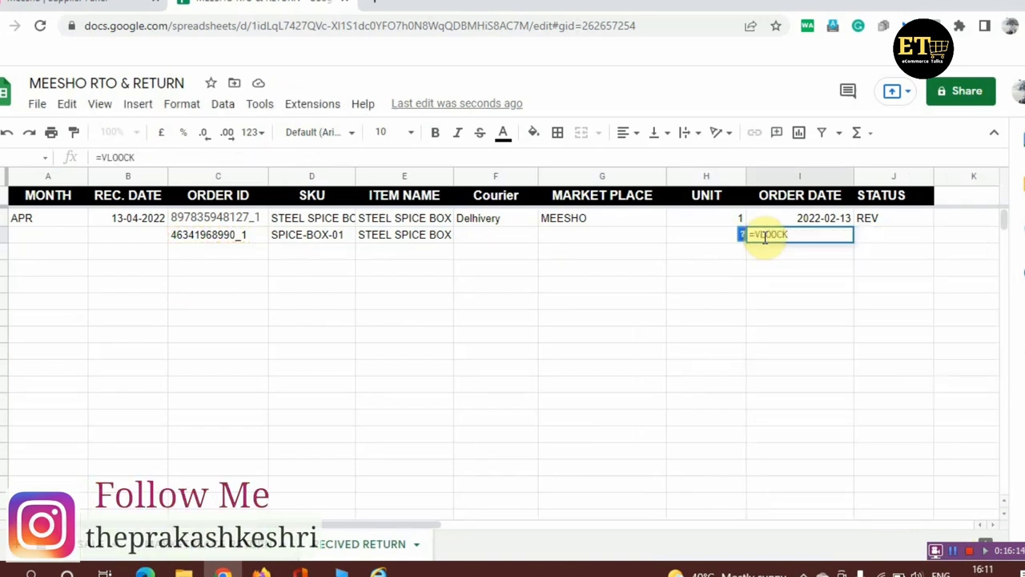
pyautogui.press('BackSpace')
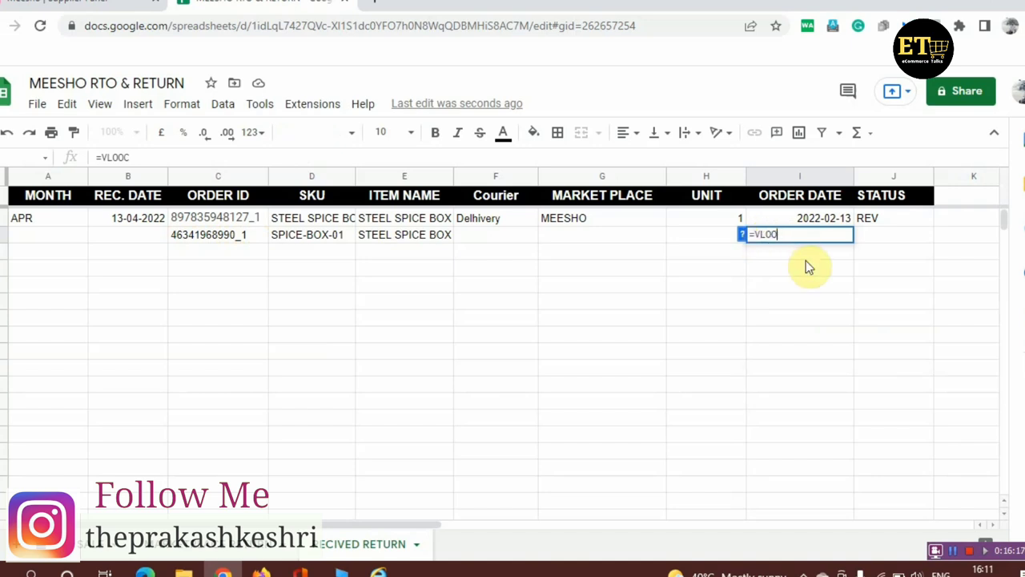
pyautogui.write('K')
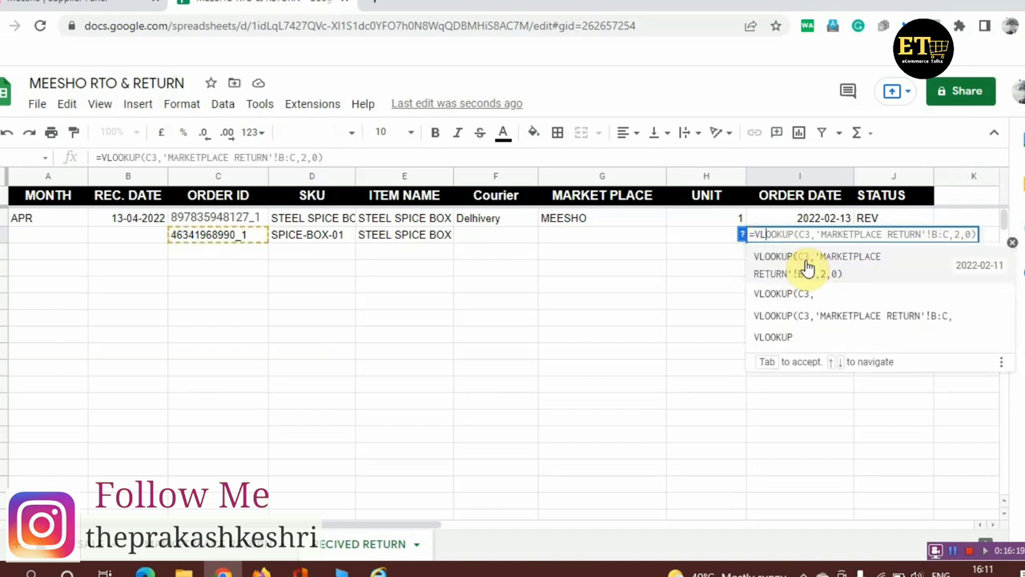
pyautogui.click(788, 338)
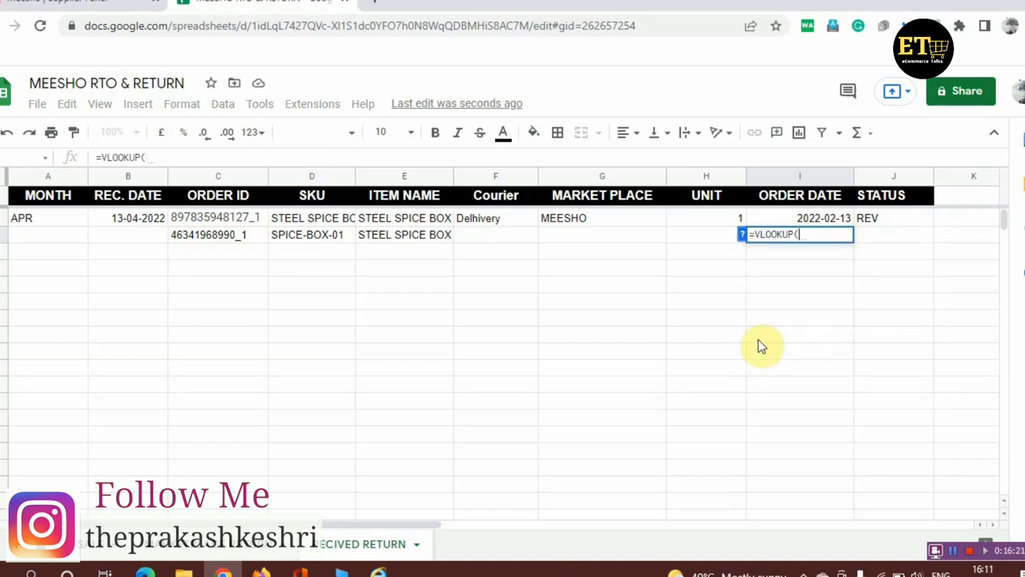
pyautogui.click(210, 235)
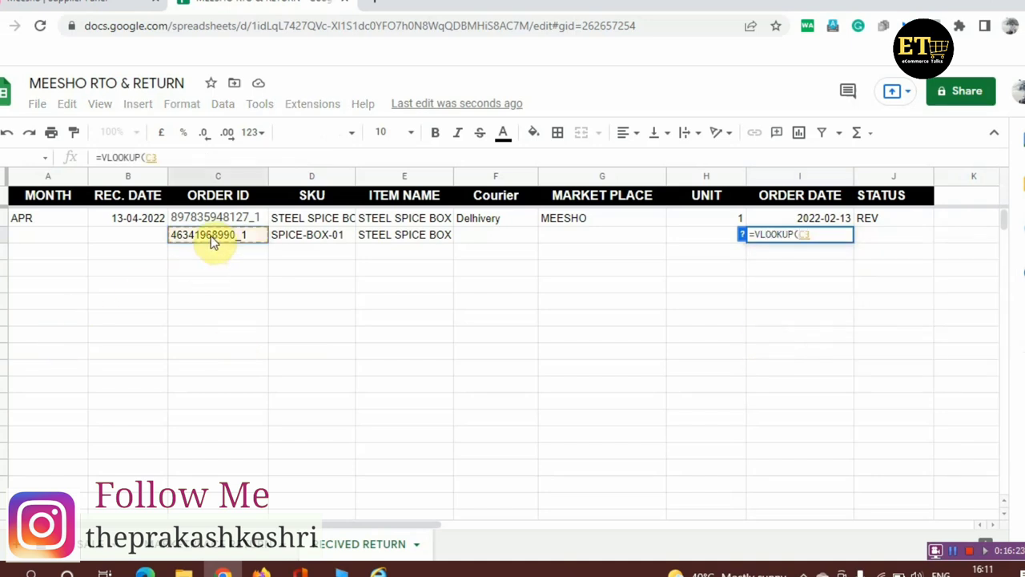
pyautogui.write(',')
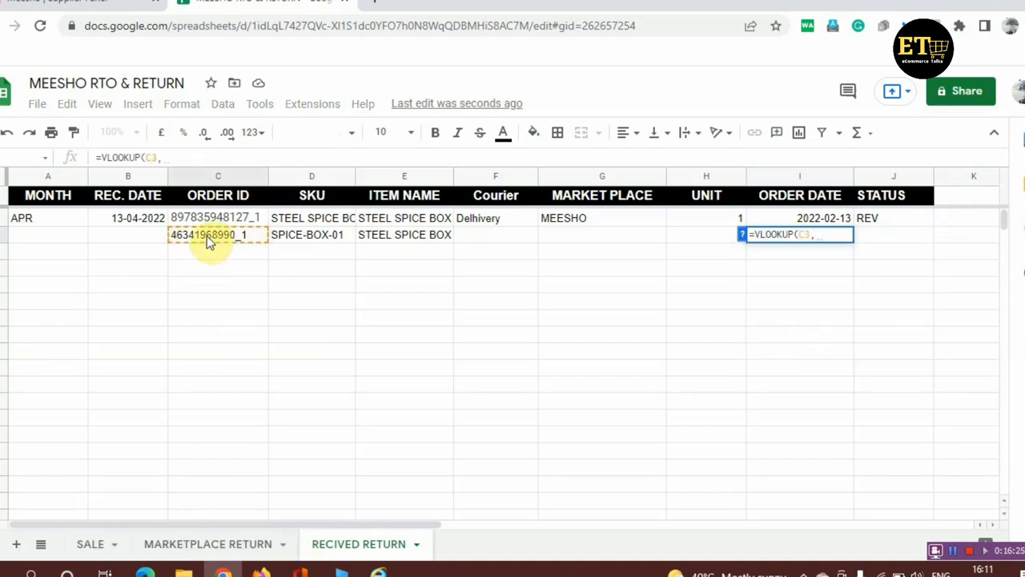
pyautogui.click(90, 548)
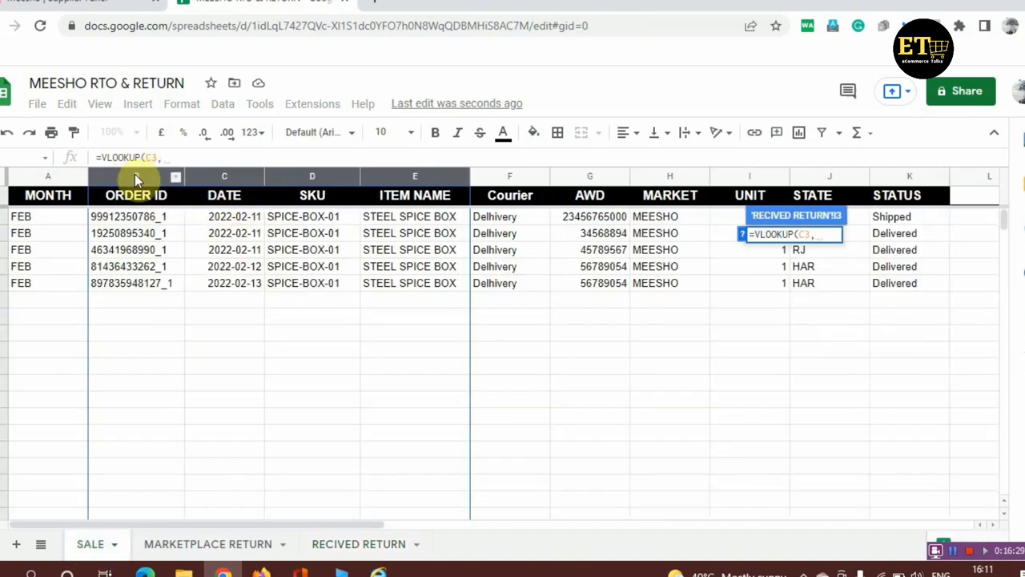
pyautogui.click(135, 174)
pyautogui.hotkey('shift', 'Right')
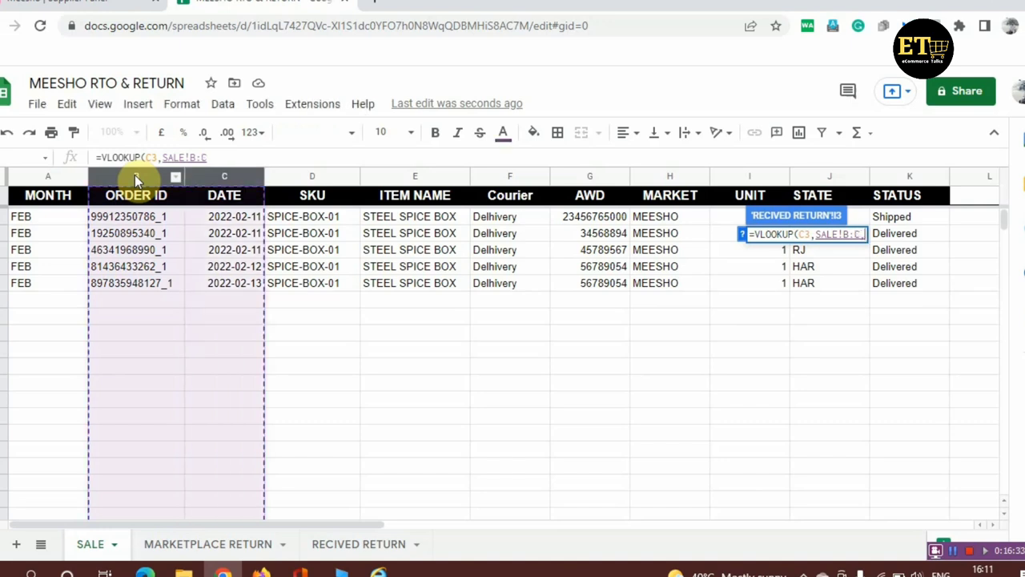
pyautogui.write(',2,0)')
pyautogui.press('Return')
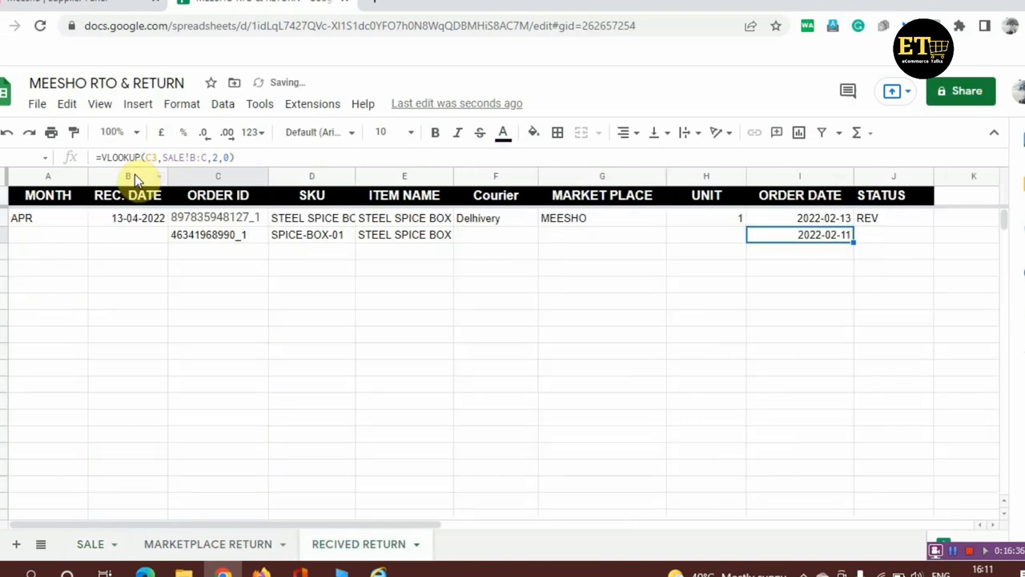
# Make the ORDER DATE lookup in I3 of the RECIVED RETURN sheet blank-safe: =IF(ISERROR(VLOOKUP(C3,SALE!B:C,2,0)),"",(VLOOKUP(C3,SALE!B:C,2,0))).
pyautogui.click(102, 157)
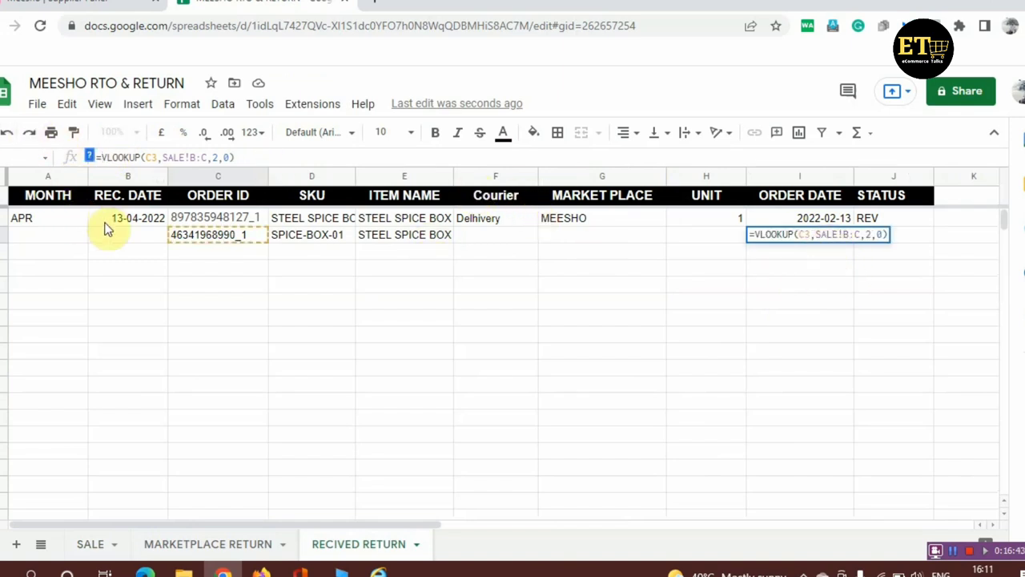
pyautogui.write('IF(ISERROR')
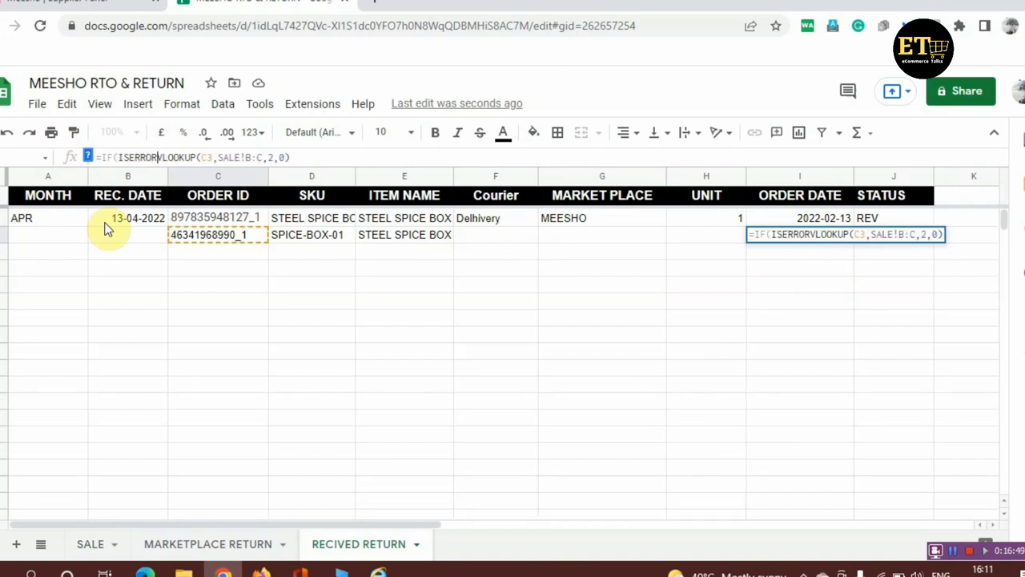
pyautogui.write('(')
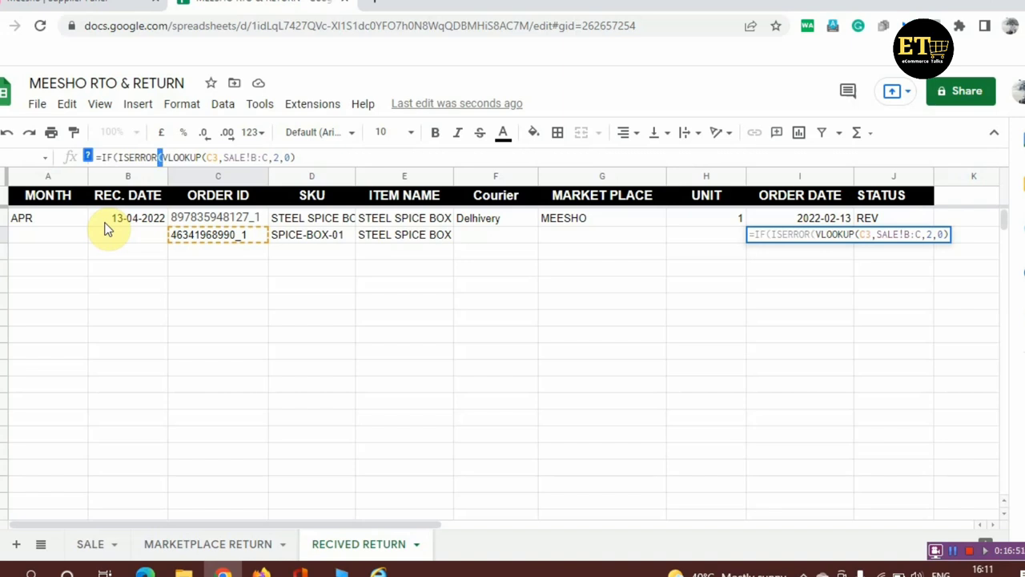
pyautogui.hotkey('shift', 'Right')
pyautogui.hotkey('shift', 'Right')
pyautogui.hotkey('shift', 'Right')
pyautogui.hotkey('shift', 'Right')
pyautogui.hotkey('shift', 'Right')
pyautogui.hotkey('shift', 'Right')
pyautogui.hotkey('shift', 'Right')
pyautogui.hotkey('shift', 'Right')
pyautogui.hotkey('shift', 'Right')
pyautogui.hotkey('shift', 'Right')
pyautogui.hotkey('shift', 'Right')
pyautogui.hotkey('shift', 'Right')
pyautogui.hotkey('shift', 'Right')
pyautogui.hotkey('shift', 'Right')
pyautogui.hotkey('shift', 'Right')
pyautogui.hotkey('shift', 'Right')
pyautogui.hotkey('shift', 'Right')
pyautogui.hotkey('shift', 'Right')
pyautogui.hotkey('shift', 'Right')
pyautogui.hotkey('shift', 'Right')
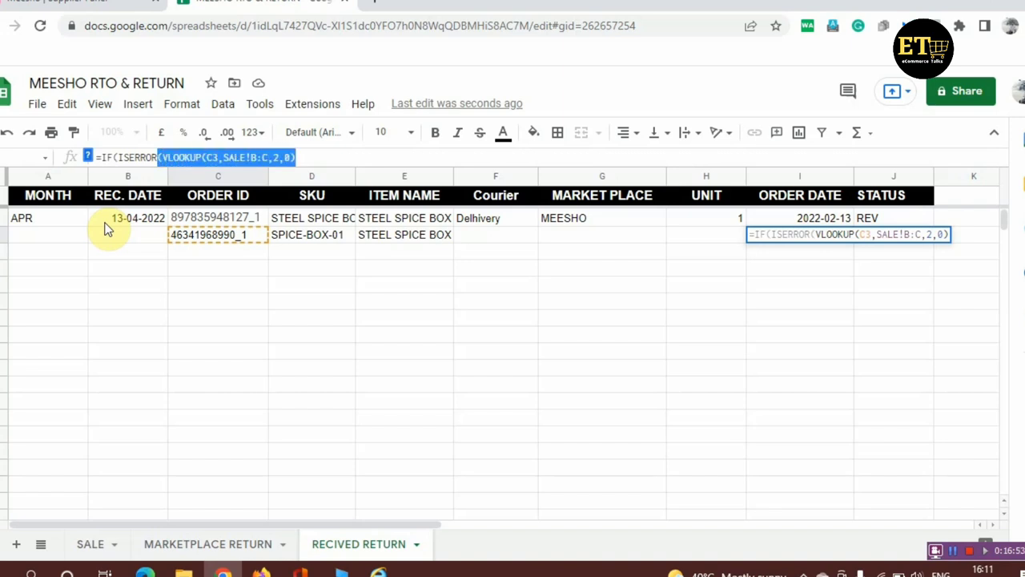
pyautogui.press('Right')
pyautogui.write(')')
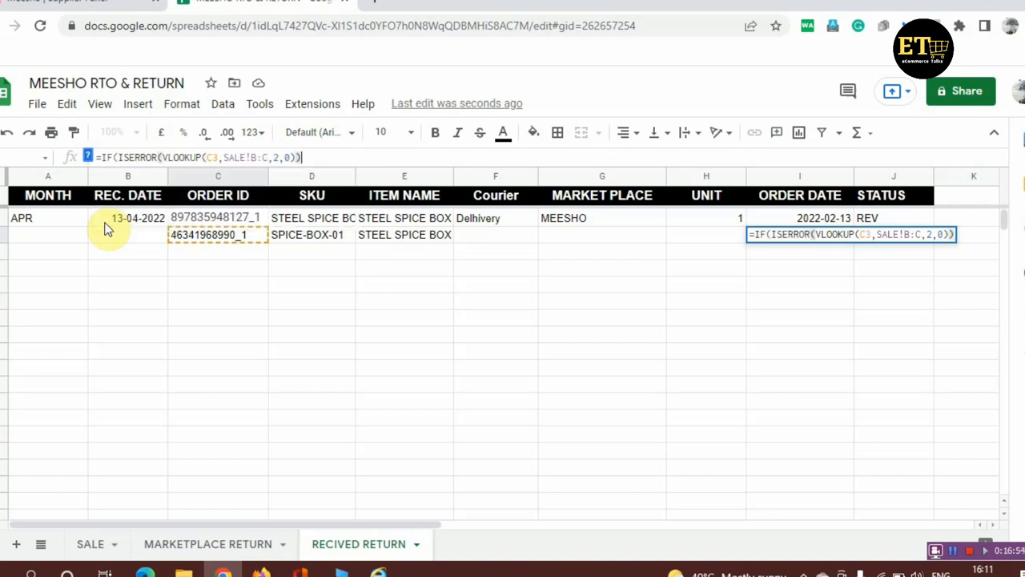
pyautogui.write(',""')
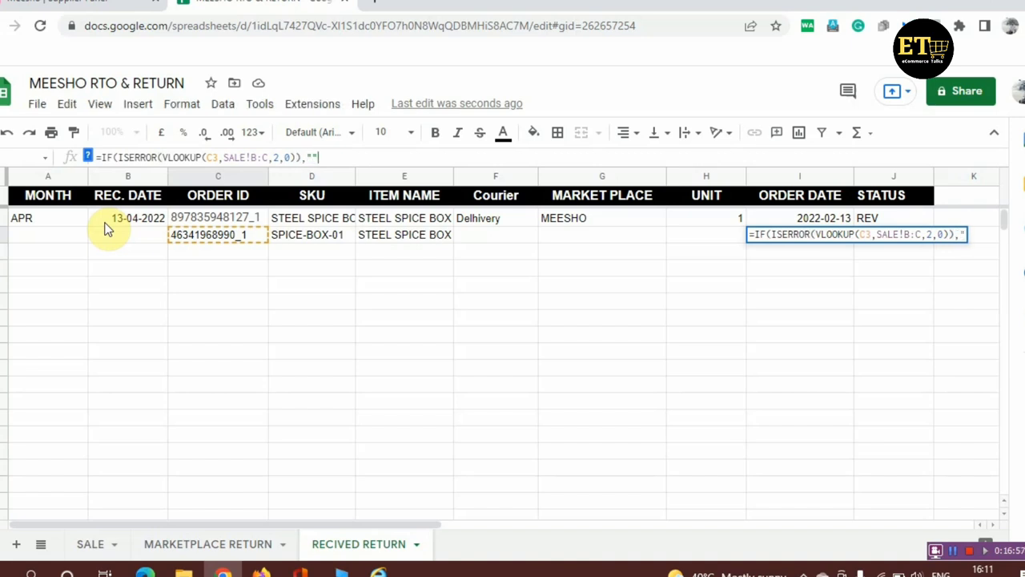
pyautogui.write(',')
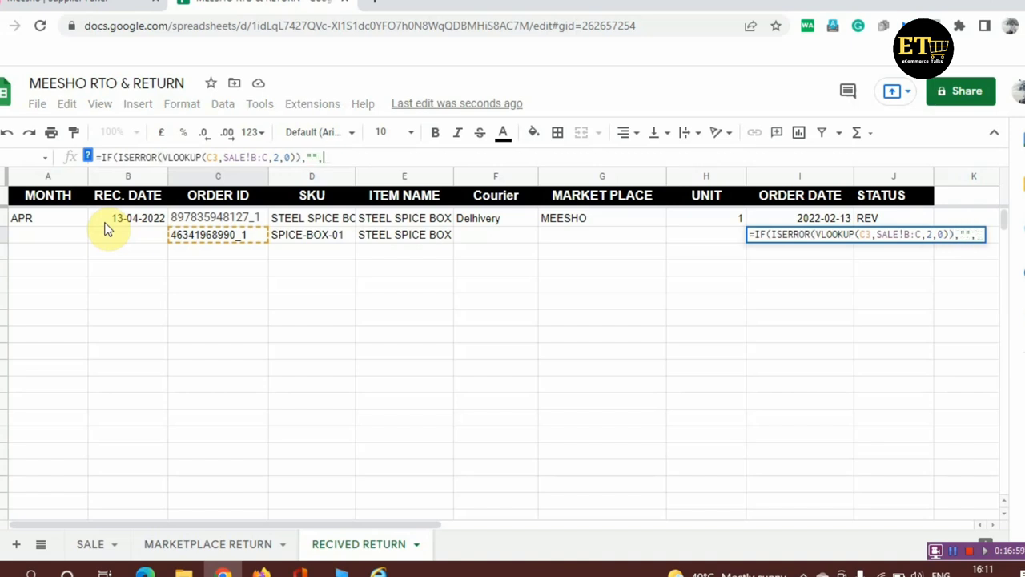
pyautogui.hotkey('ctrl', 'v')
pyautogui.write(')')
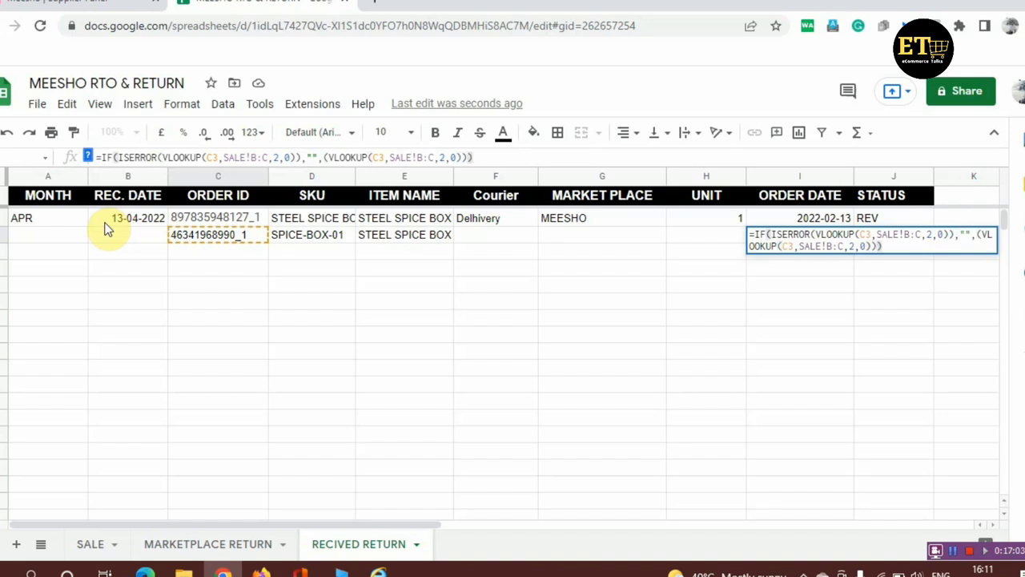
pyautogui.press('Return')
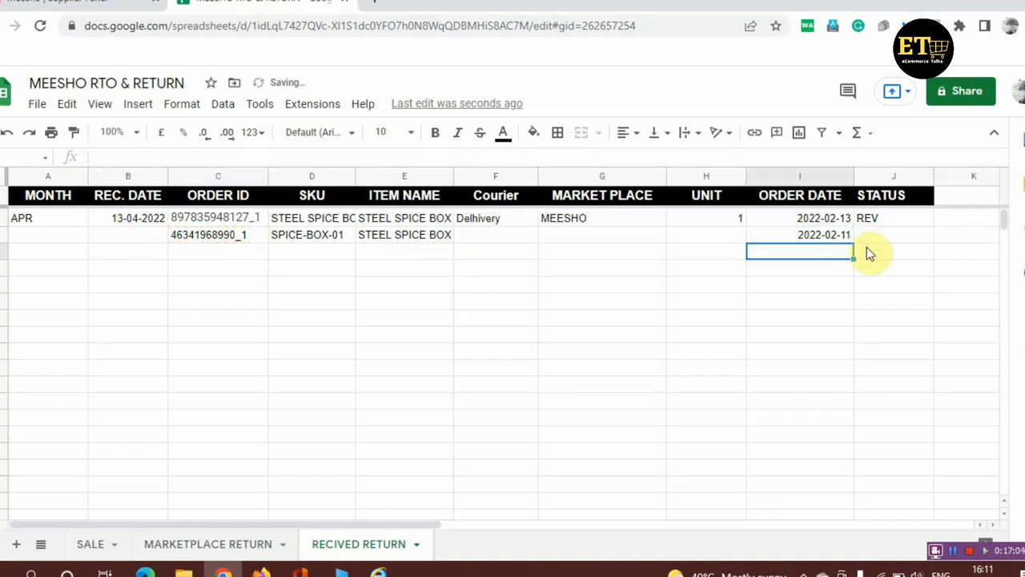
# Fill the blank-safe ORDER DATE formula from I3 down the rest of the column in the RECIVED RETURN sheet.
pyautogui.click(840, 233)
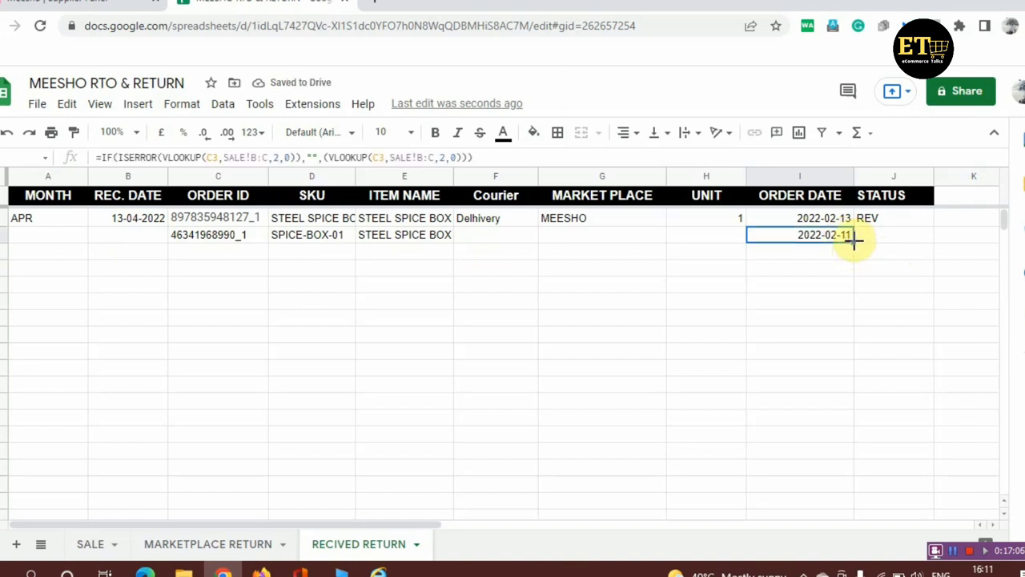
pyautogui.hotkey('ctrl', 'z')
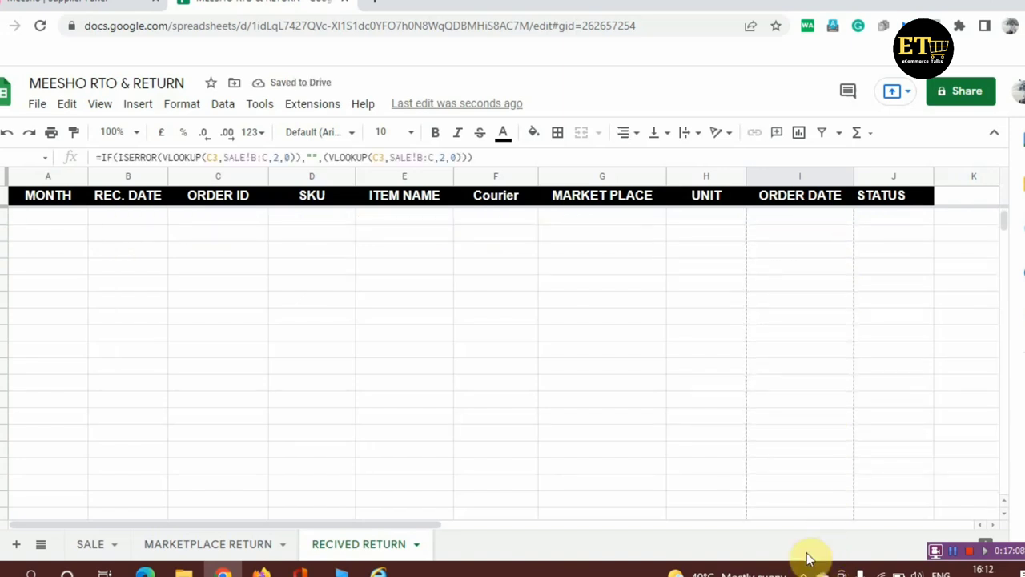
pyautogui.hotkey('ctrl', 'v')
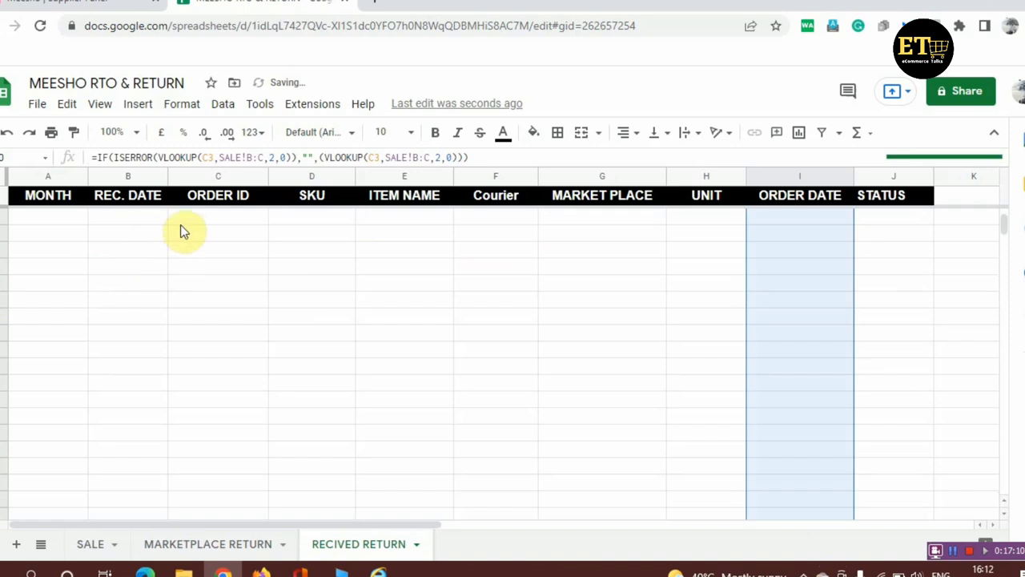
pyautogui.hotkey('ctrl', 'y')
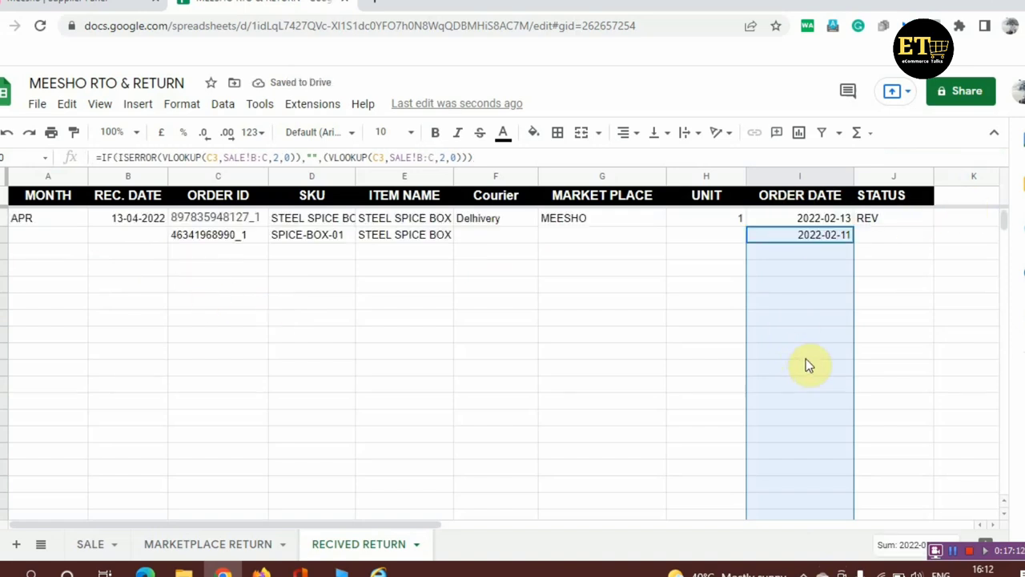
# Enter RECIVED as the second order's status in STATUS cell J3 of the RECIVED RETURN sheet.
pyautogui.click(895, 246)
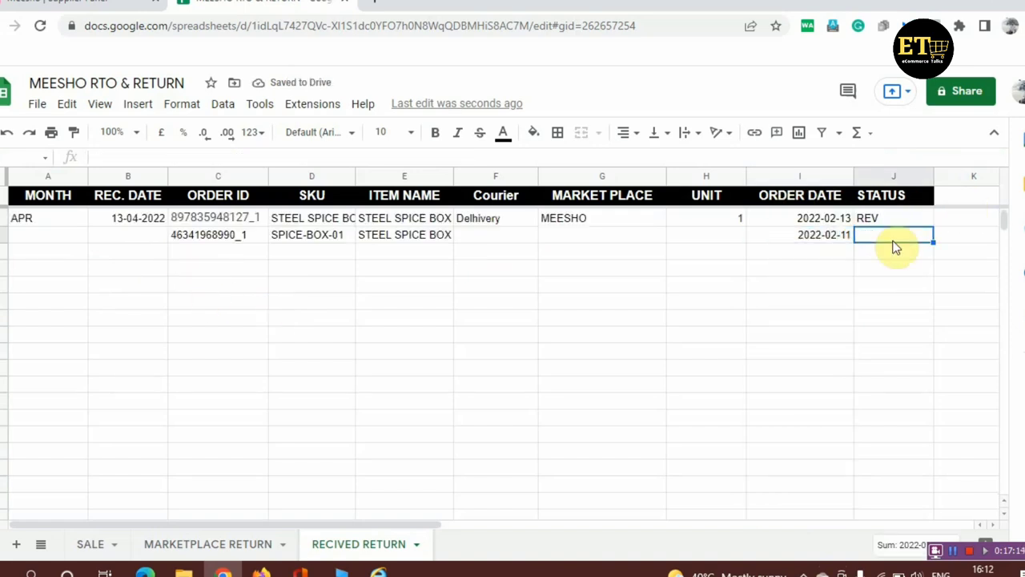
pyautogui.write('RE')
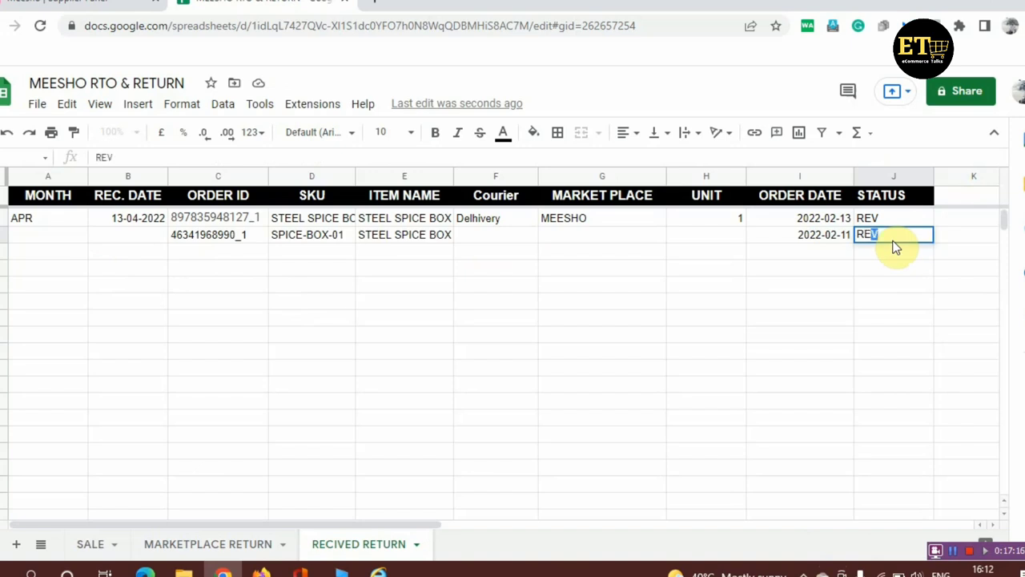
pyautogui.write('CIVED')
pyautogui.press('Return')
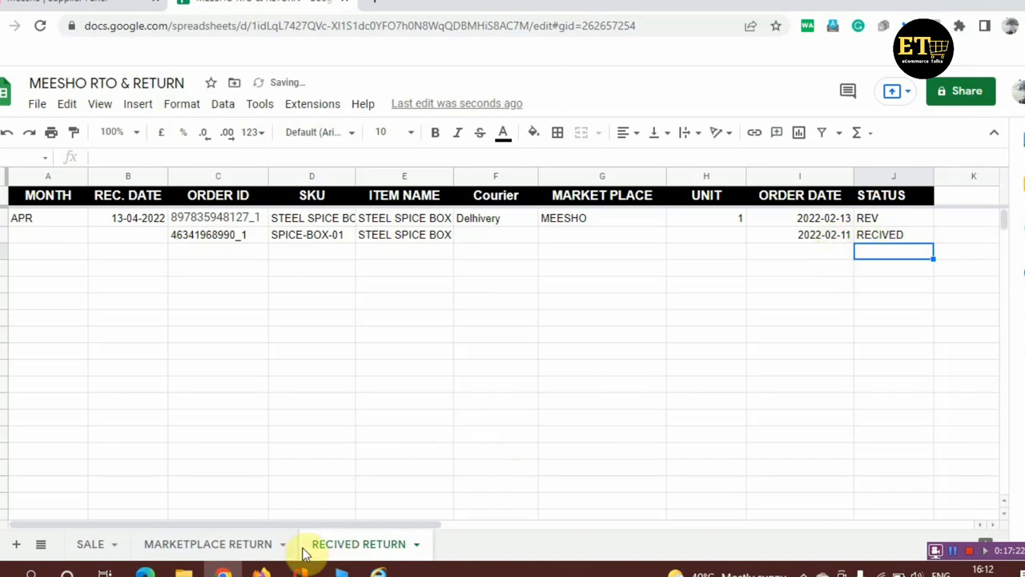
# Fill the STATUS lookup formula from L2 down to L12 in the MARKETPLACE RETURN sheet.
pyautogui.click(240, 544)
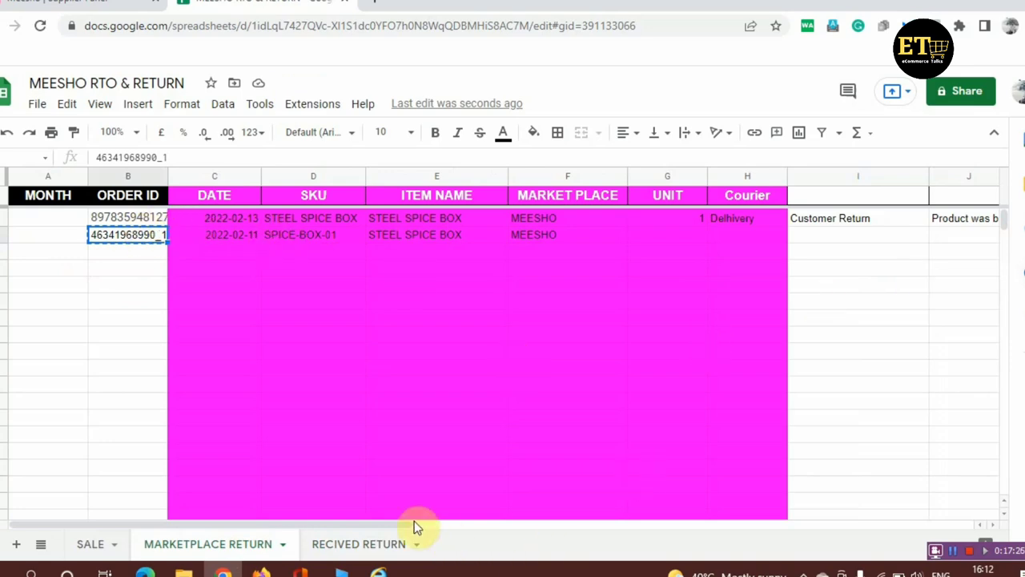
pyautogui.moveTo(429, 529); pyautogui.dragTo(602, 526)
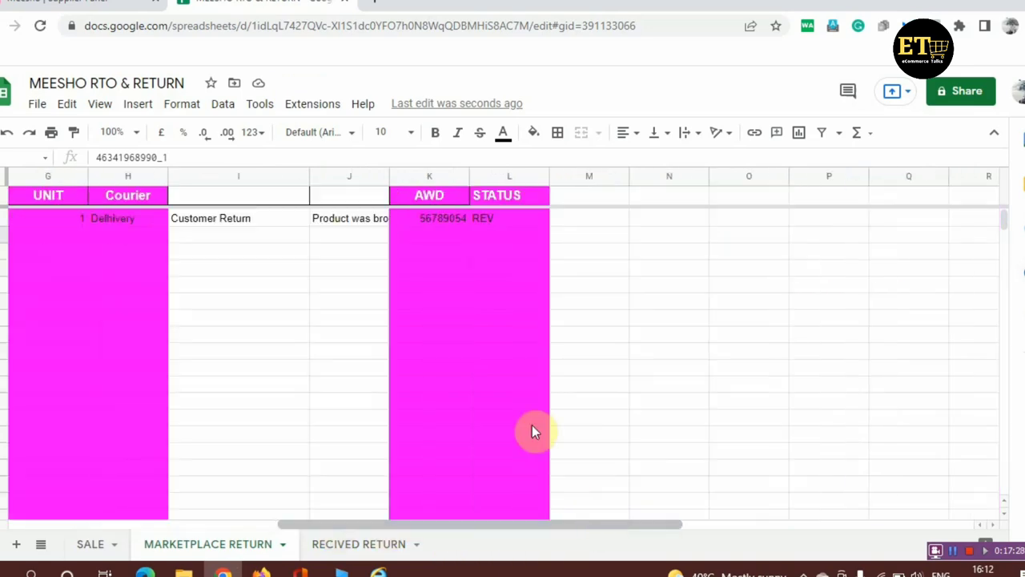
pyautogui.click(503, 220)
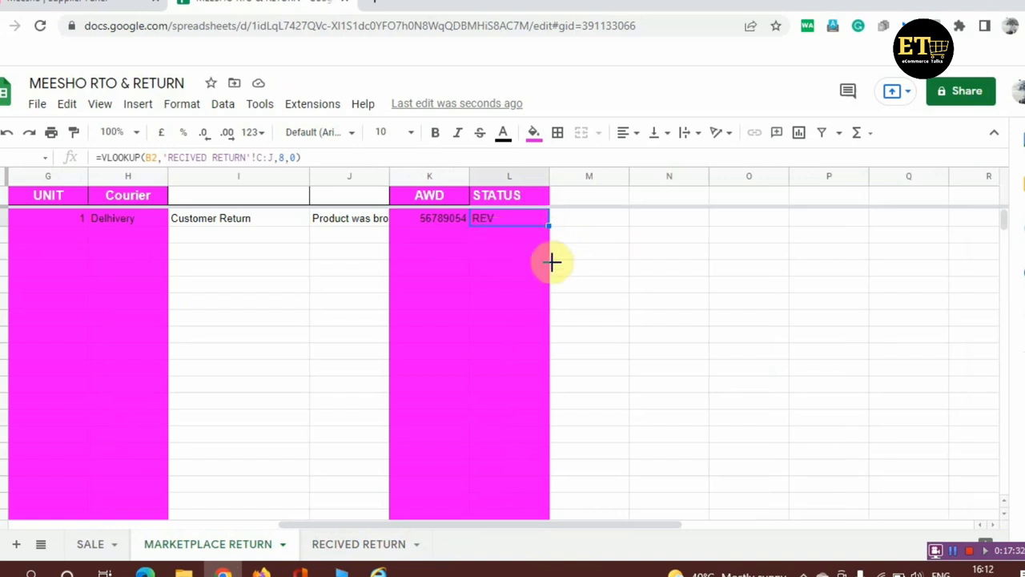
pyautogui.moveTo(548, 225); pyautogui.dragTo(558, 389)
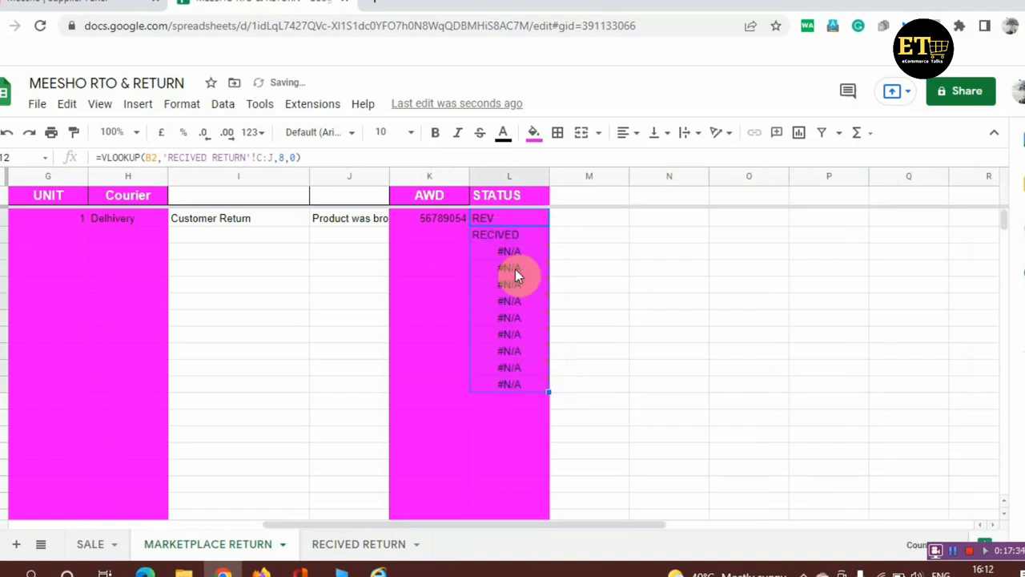
# Clear the STATUS cells L3:L19 in the MARKETPLACE RETURN sheet, keeping only the first order's lookup.
pyautogui.click(507, 239)
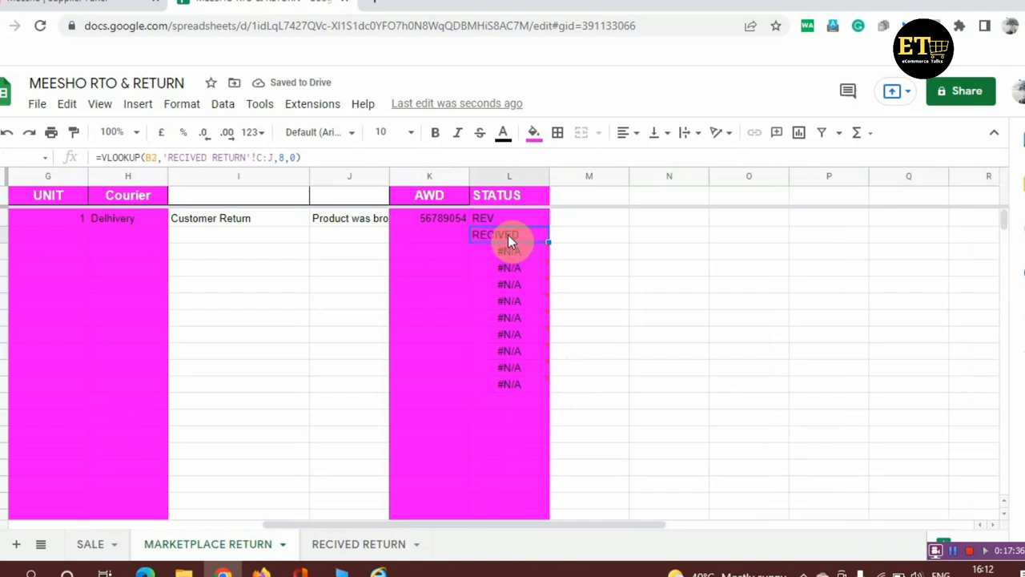
pyautogui.hotkey('shift', 'Down')
pyautogui.hotkey('shift', 'Down')
pyautogui.hotkey('shift', 'Down')
pyautogui.hotkey('shift', 'Down')
pyautogui.hotkey('shift', 'Down')
pyautogui.hotkey('shift', 'Down')
pyautogui.hotkey('shift', 'Down')
pyautogui.hotkey('shift', 'Down')
pyautogui.hotkey('shift', 'Down')
pyautogui.hotkey('shift', 'Down')
pyautogui.hotkey('shift', 'Down')
pyautogui.hotkey('shift', 'Down')
pyautogui.hotkey('shift', 'Down')
pyautogui.hotkey('shift', 'Down')
pyautogui.hotkey('shift', 'Down')
pyautogui.hotkey('shift', 'Down')
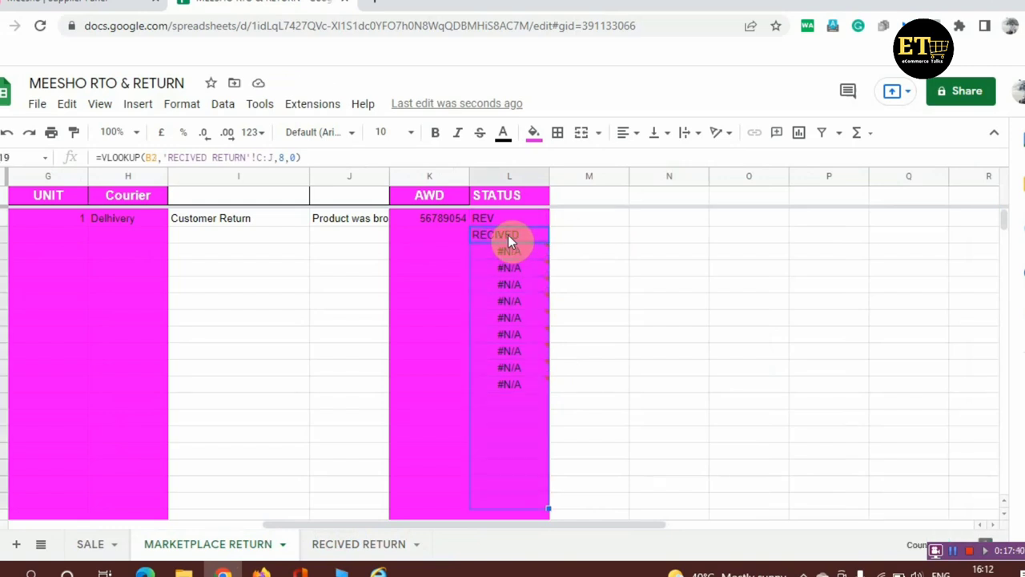
pyautogui.press('Delete')
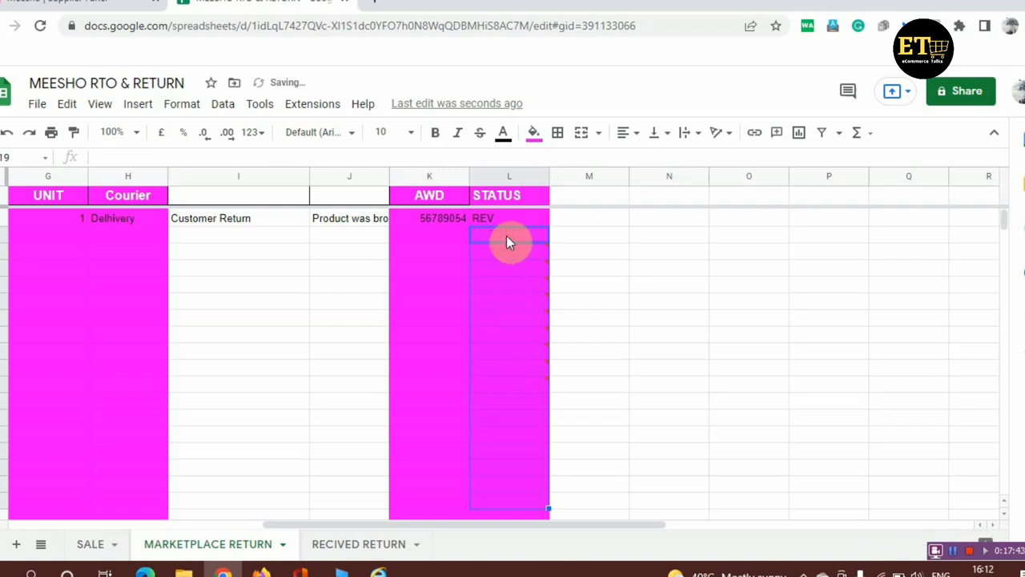
# Enter =VLOOKUP(B3,'RECIVED RETURN'!C:J,8,0) in STATUS cell L3 of the MARKETPLACE RETURN sheet.
pyautogui.write('=')
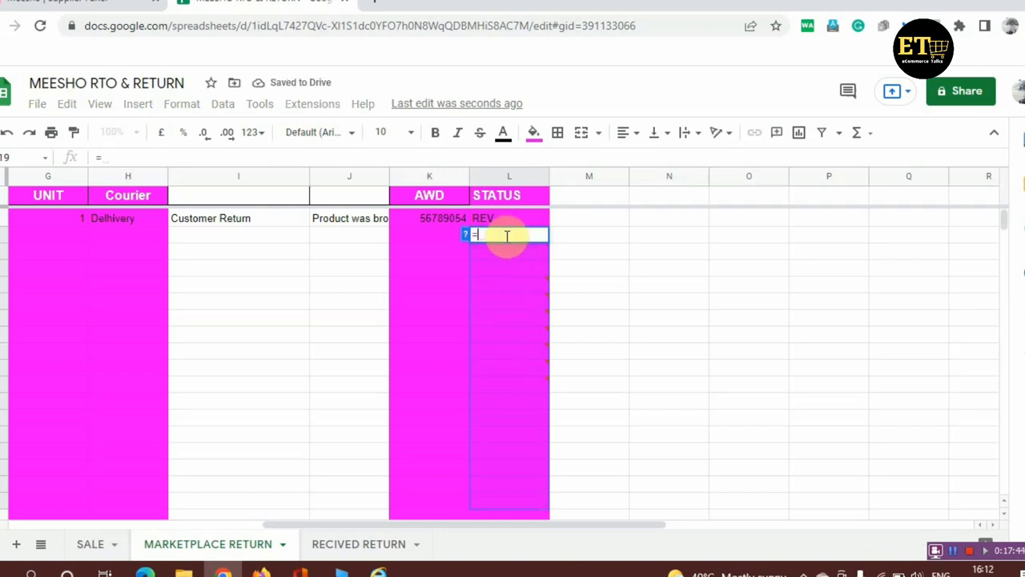
pyautogui.write('VLO')
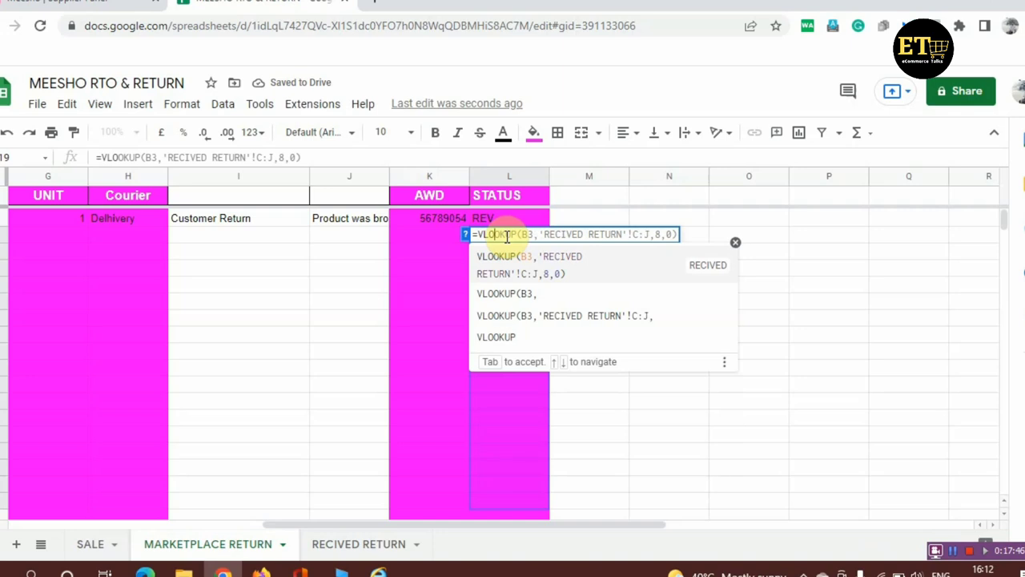
pyautogui.click(506, 338)
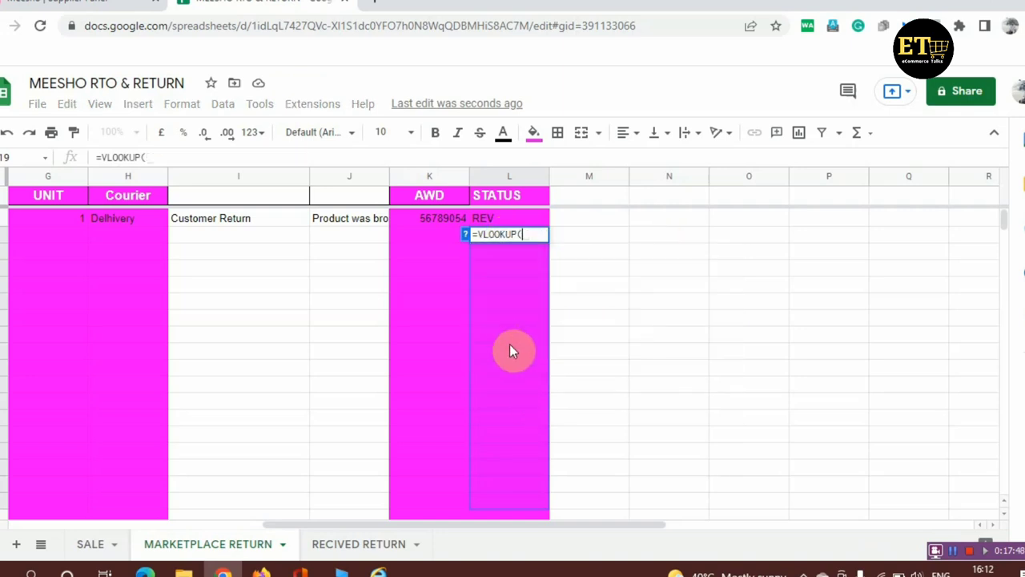
pyautogui.moveTo(498, 522); pyautogui.dragTo(259, 526)
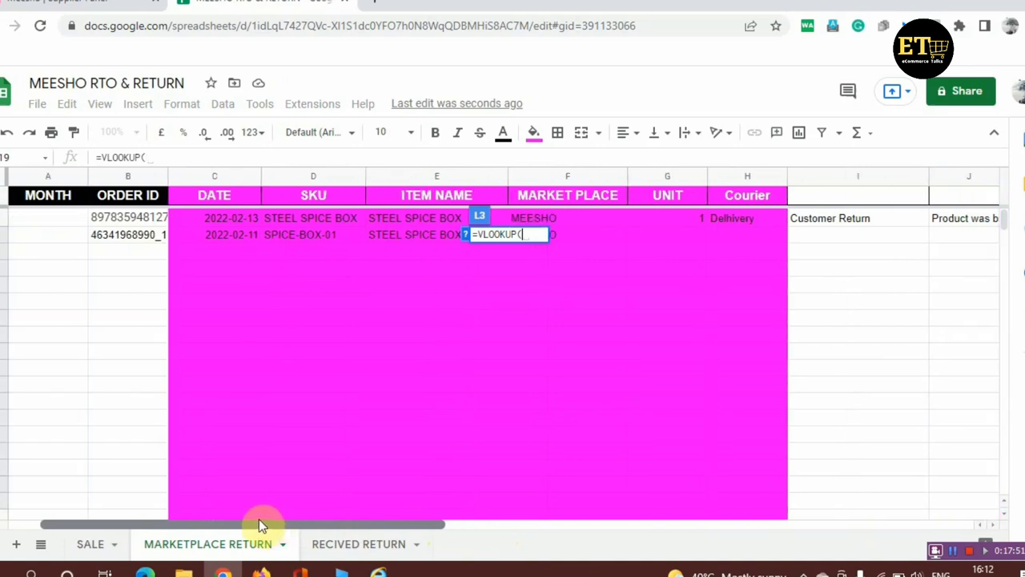
pyautogui.click(128, 235)
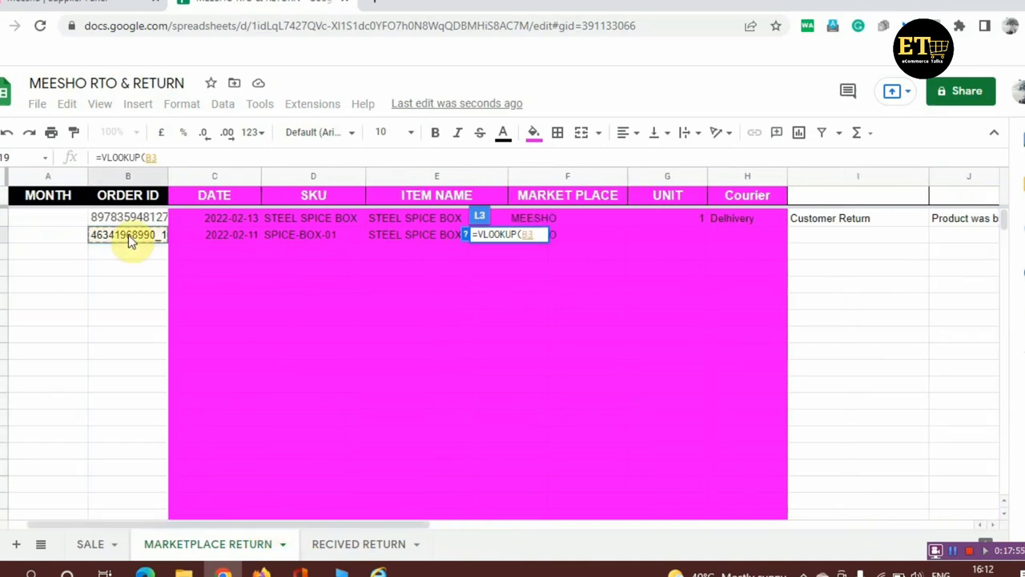
pyautogui.write(',')
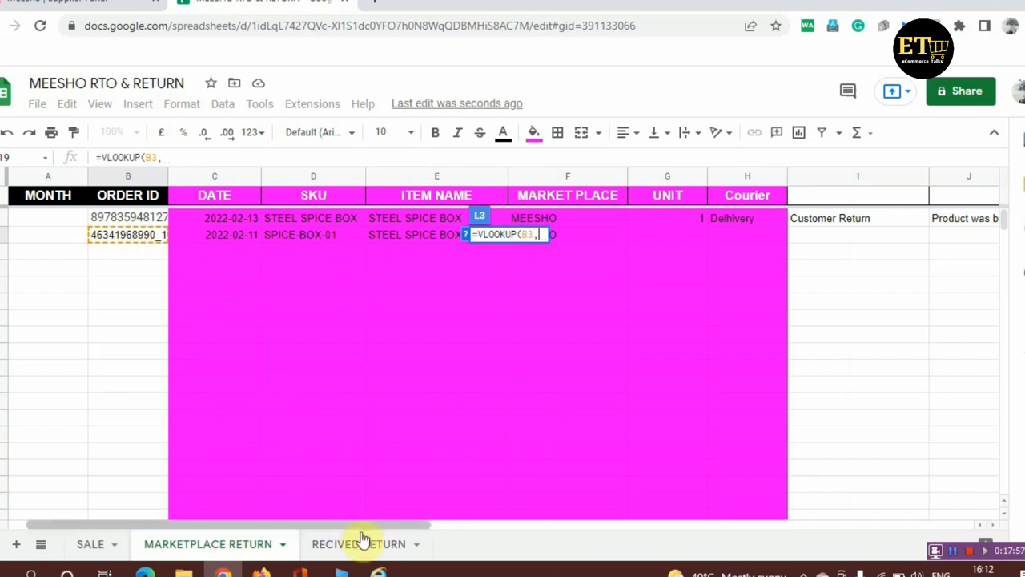
pyautogui.click(368, 545)
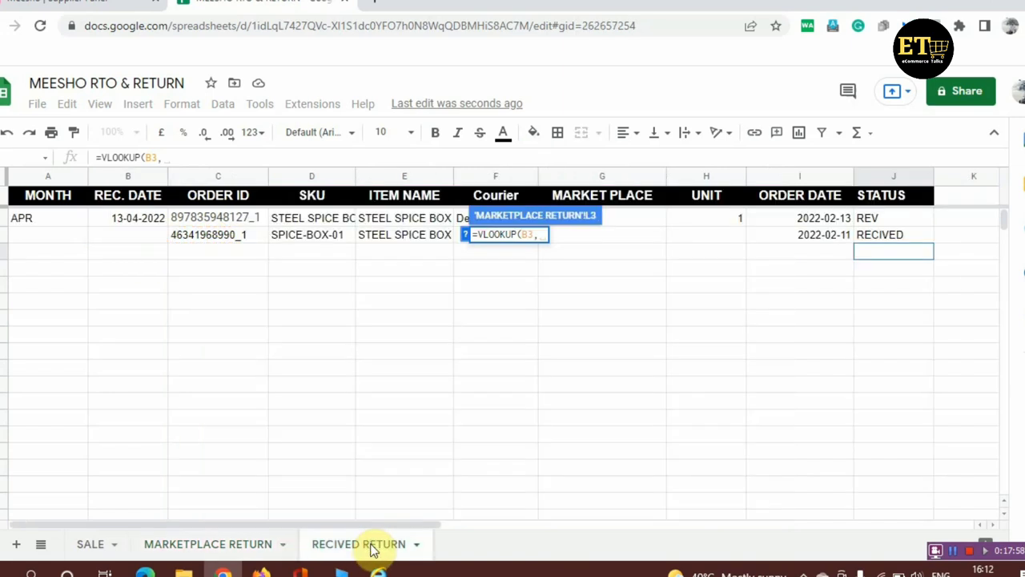
pyautogui.click(213, 178)
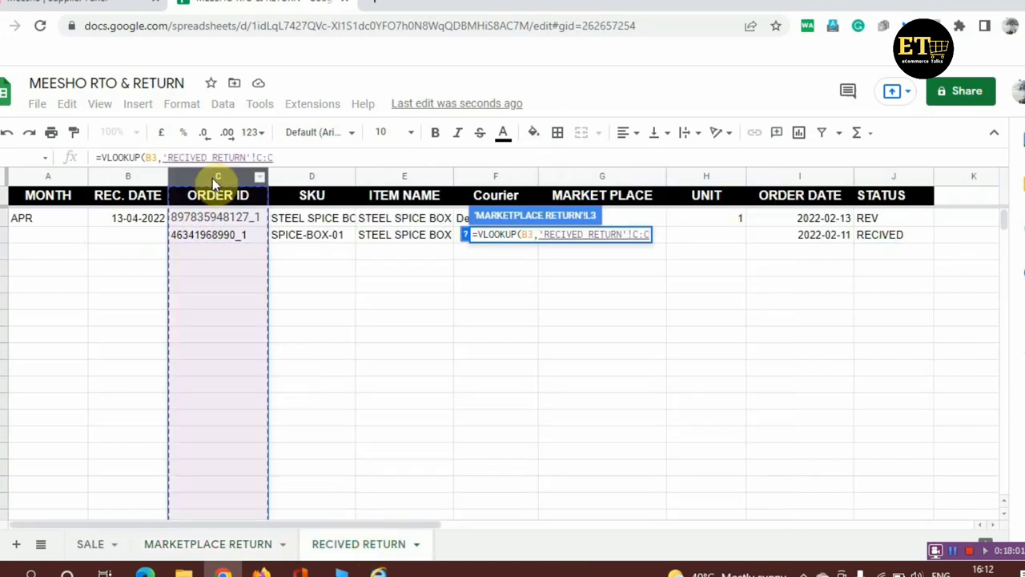
pyautogui.hotkey('shift', 'Right')
pyautogui.hotkey('shift', 'Right')
pyautogui.hotkey('shift', 'Right')
pyautogui.hotkey('shift', 'Right')
pyautogui.hotkey('shift', 'Right')
pyautogui.hotkey('shift', 'Right')
pyautogui.hotkey('shift', 'Right')
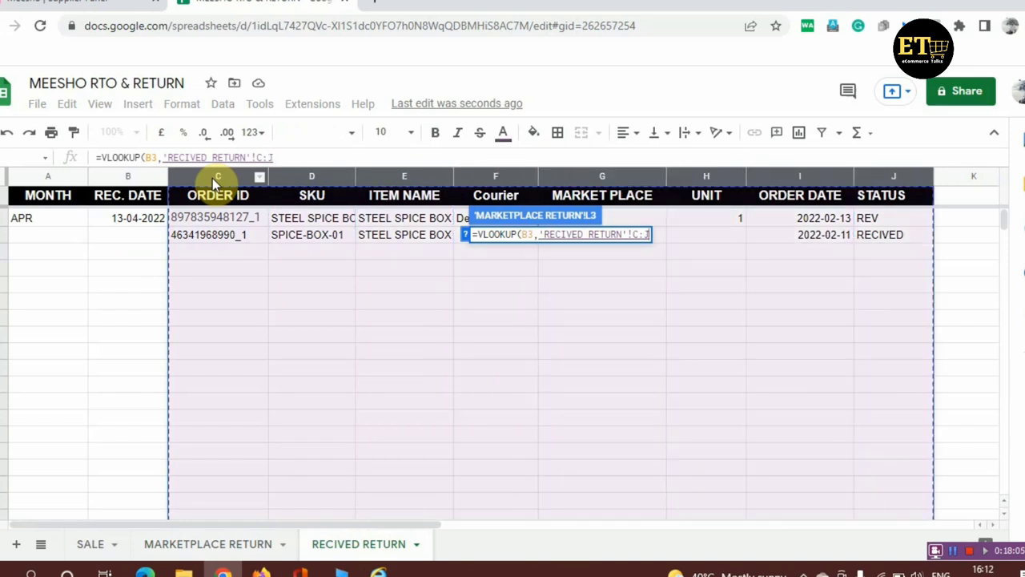
pyautogui.write(',')
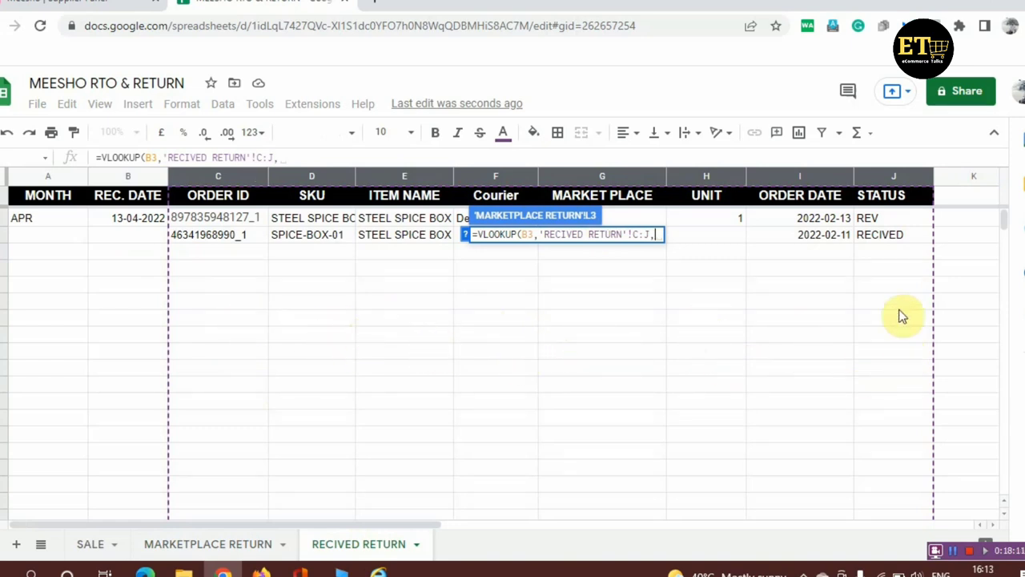
pyautogui.write('8,0)')
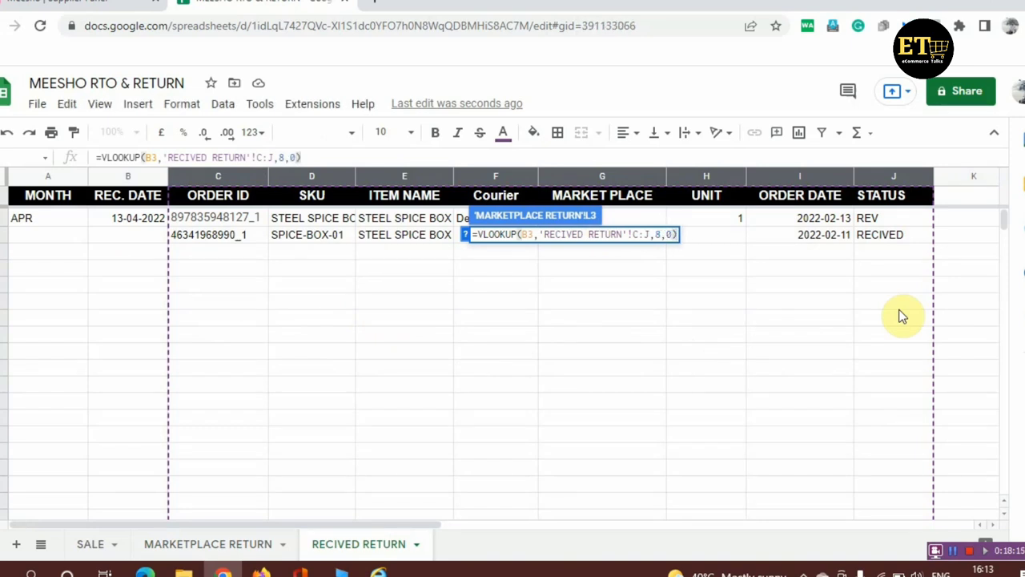
pyautogui.press('Return')
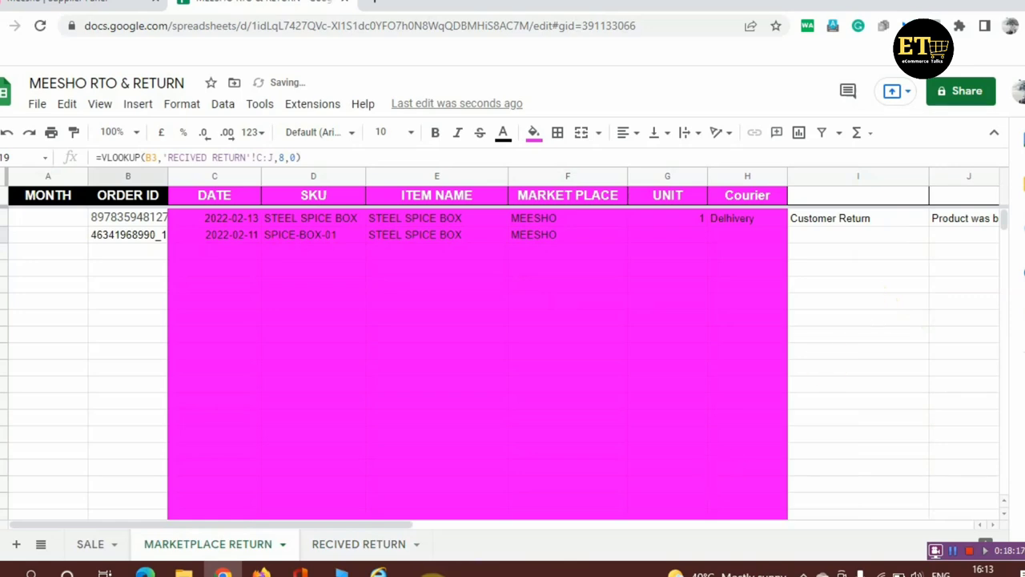
# Fill the plain STATUS lookup formula from L3 down to L16 in the MARKETPLACE RETURN sheet.
pyautogui.moveTo(385, 524); pyautogui.dragTo(645, 501)
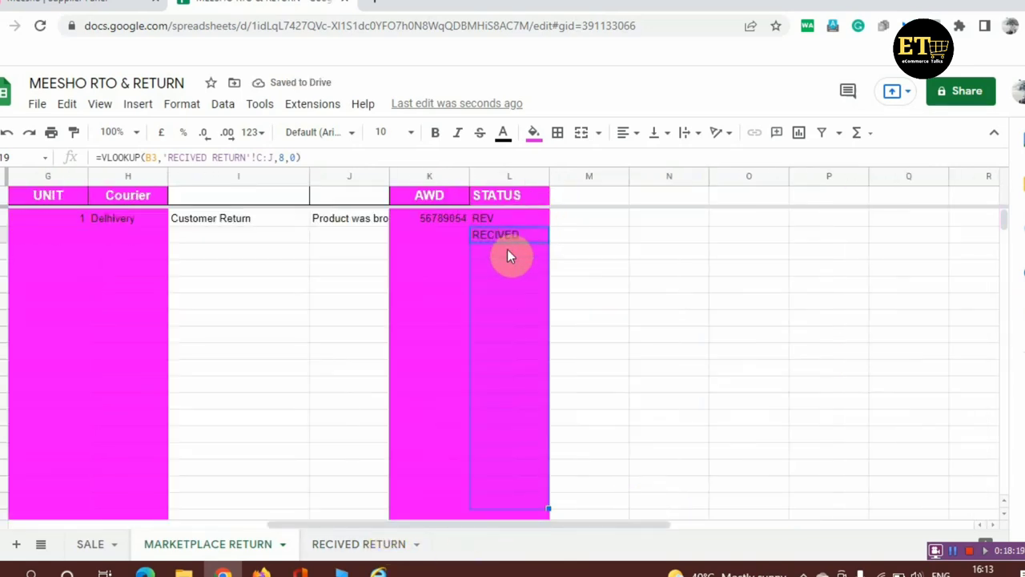
pyautogui.click(521, 235)
pyautogui.moveTo(549, 241); pyautogui.dragTo(547, 450)
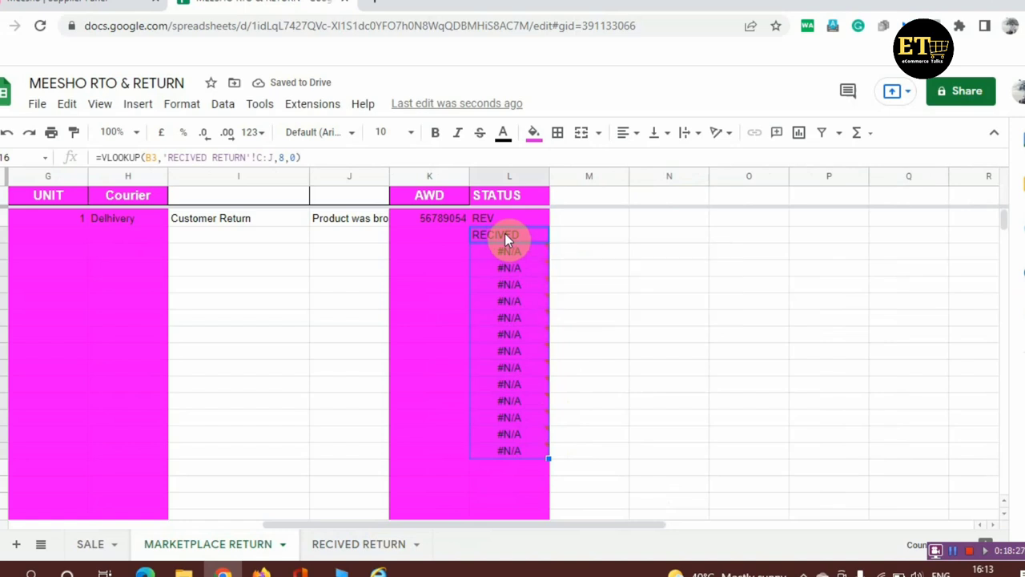
# Change the STATUS formula in L3 to =IF(ISERROR(VLOOKUP(B3,'RECIVED RETURN'!C:J,8,0)),"",(VLOOKUP(B3,'RECIVED RETURN'!C:J,8,0))).
pyautogui.click(102, 157)
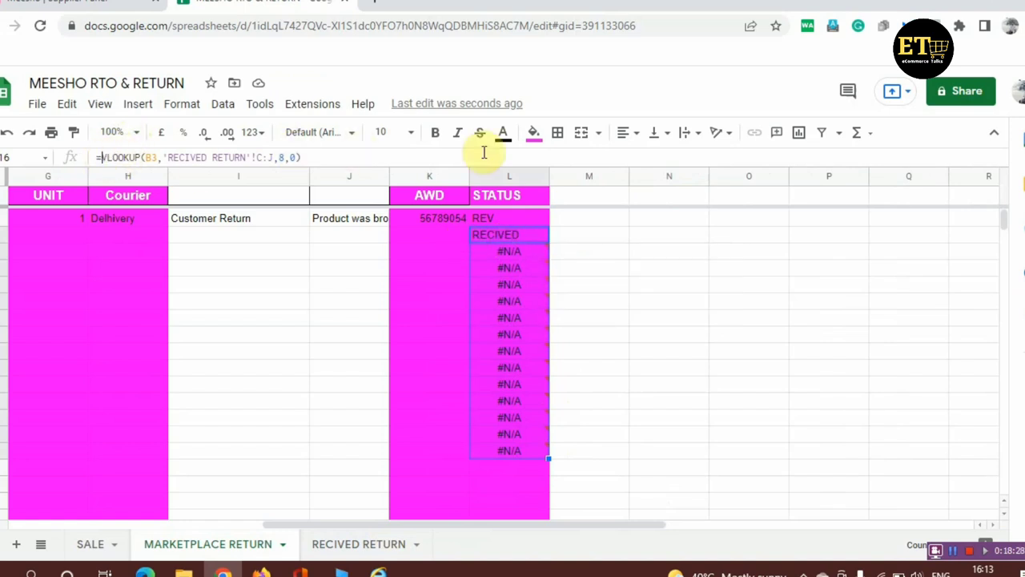
pyautogui.write('IF(I')
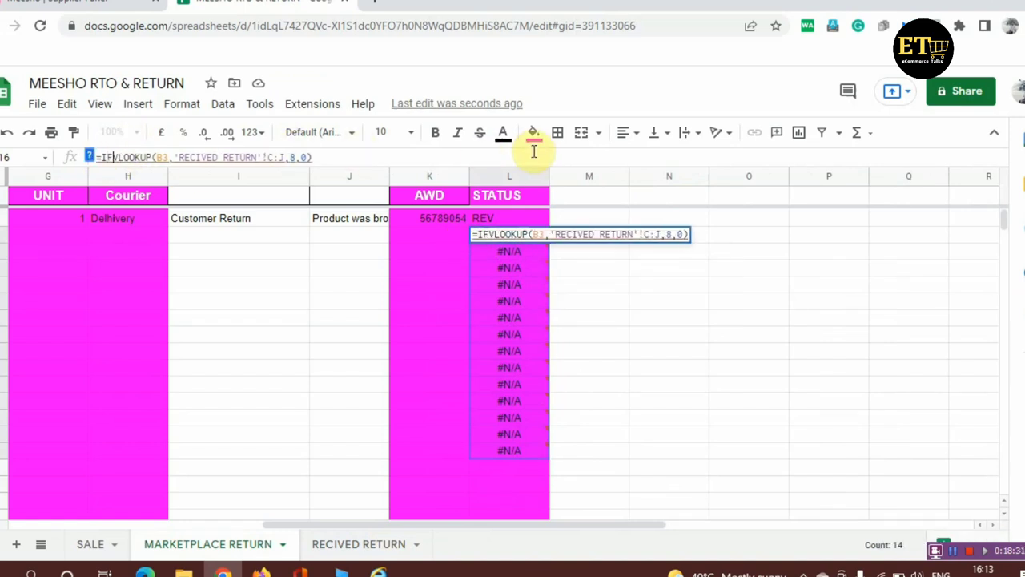
pyautogui.write('SERROR')
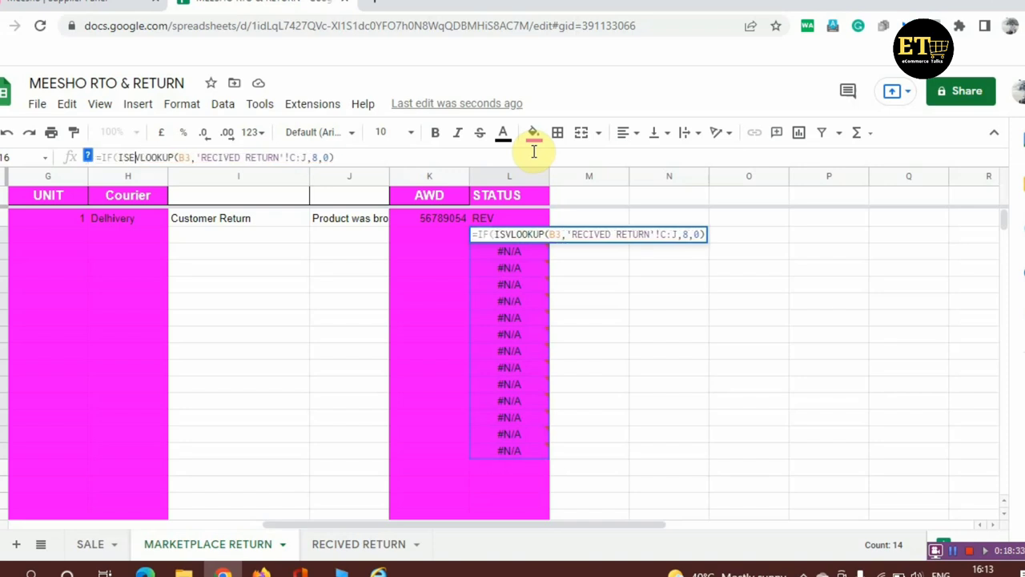
pyautogui.write('(')
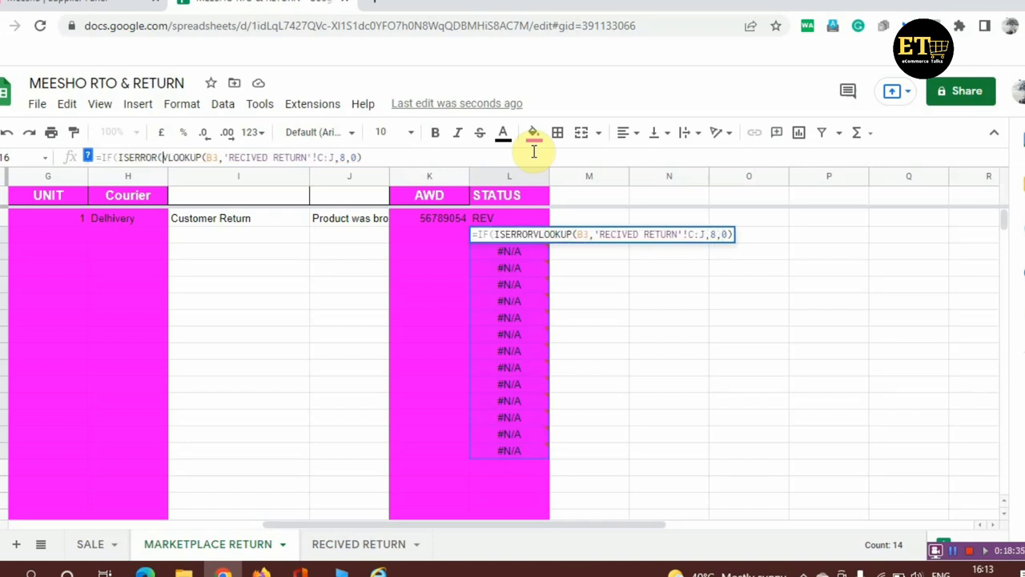
pyautogui.hotkey('shift', 'Right')
pyautogui.hotkey('shift', 'Right')
pyautogui.hotkey('shift', 'Right')
pyautogui.hotkey('shift', 'Right')
pyautogui.hotkey('shift', 'Right')
pyautogui.hotkey('shift', 'Right')
pyautogui.hotkey('shift', 'Right')
pyautogui.hotkey('shift', 'Right')
pyautogui.hotkey('shift', 'Right')
pyautogui.hotkey('shift', 'Right')
pyautogui.hotkey('shift', 'Right')
pyautogui.hotkey('shift', 'Right')
pyautogui.hotkey('shift', 'Right')
pyautogui.hotkey('shift', 'Right')
pyautogui.hotkey('shift', 'Right')
pyautogui.hotkey('shift', 'Right')
pyautogui.hotkey('shift', 'Right')
pyautogui.hotkey('shift', 'Right')
pyautogui.hotkey('shift', 'Right')
pyautogui.hotkey('shift', 'Right')
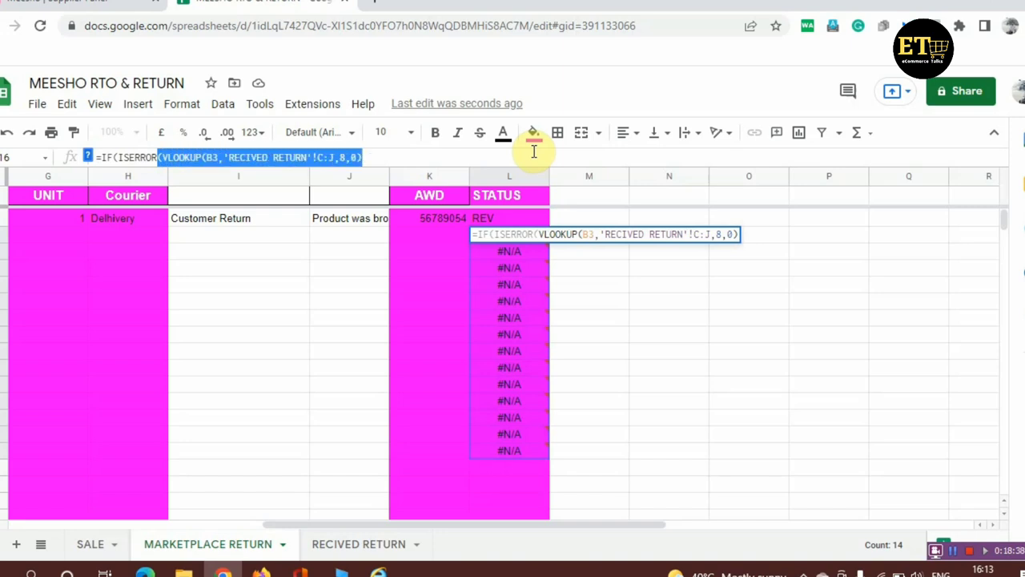
pyautogui.press('End')
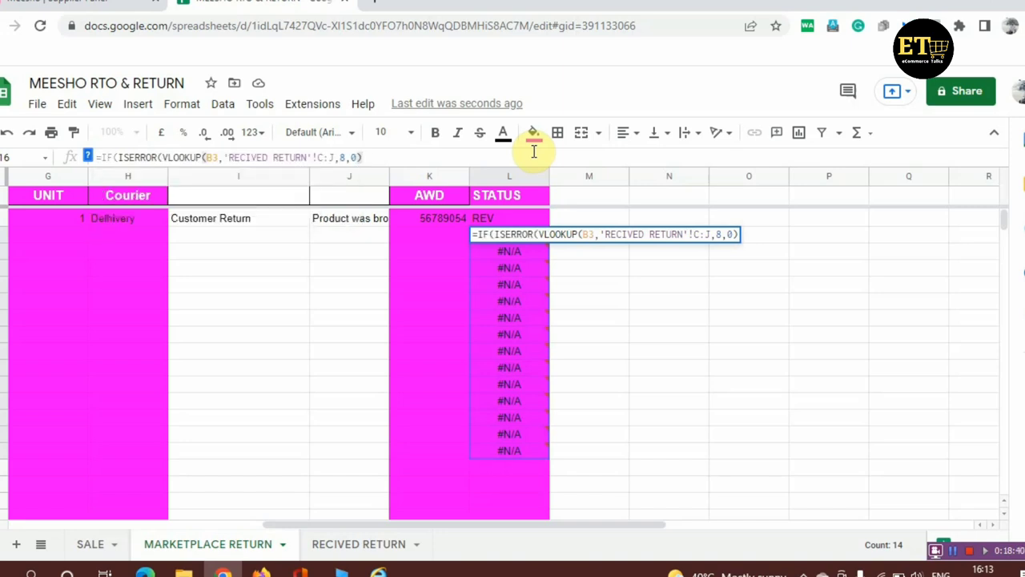
pyautogui.write('),""')
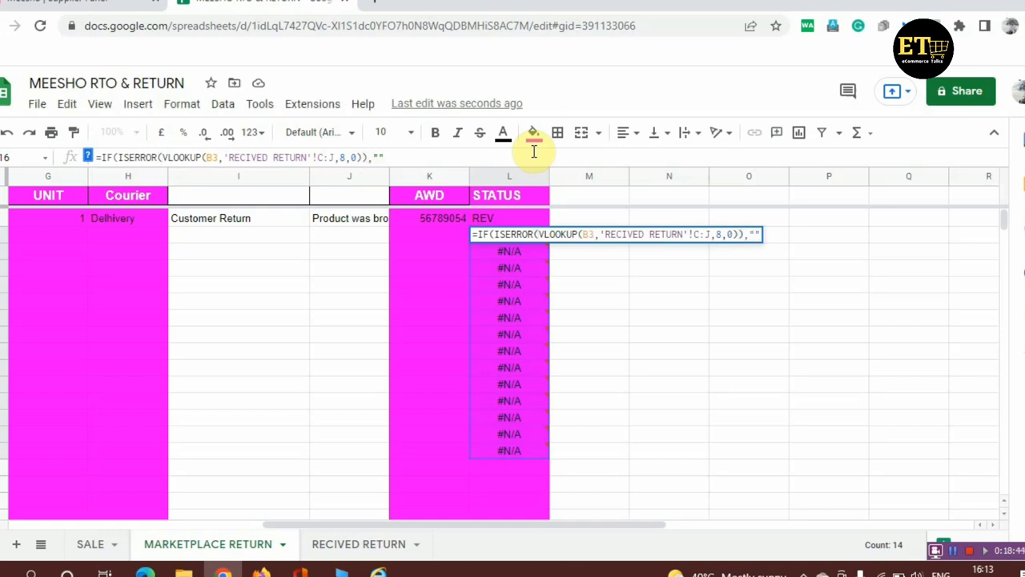
pyautogui.write(',')
pyautogui.hotkey('ctrl', 'v')
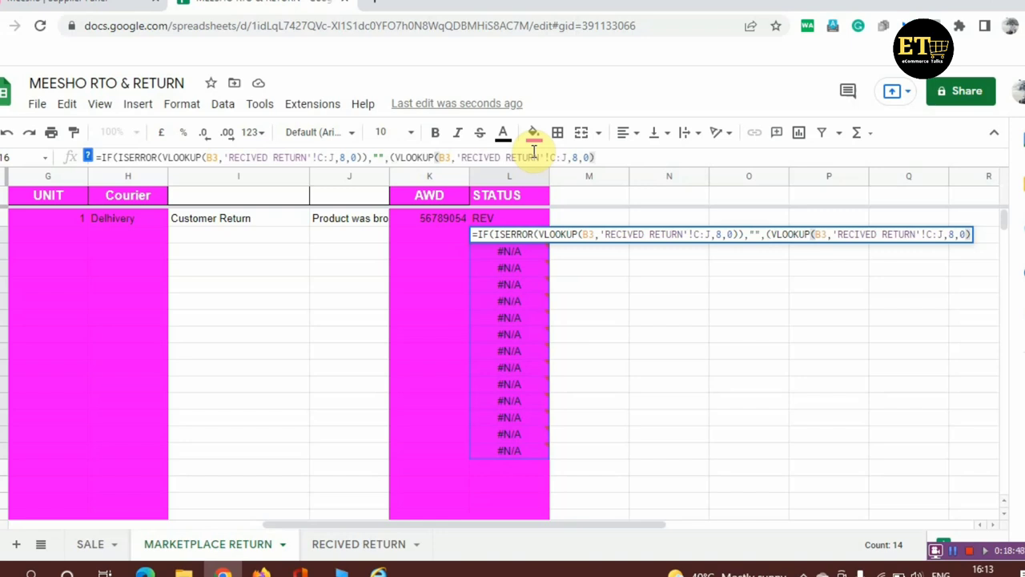
pyautogui.write('))')
pyautogui.press('Return')
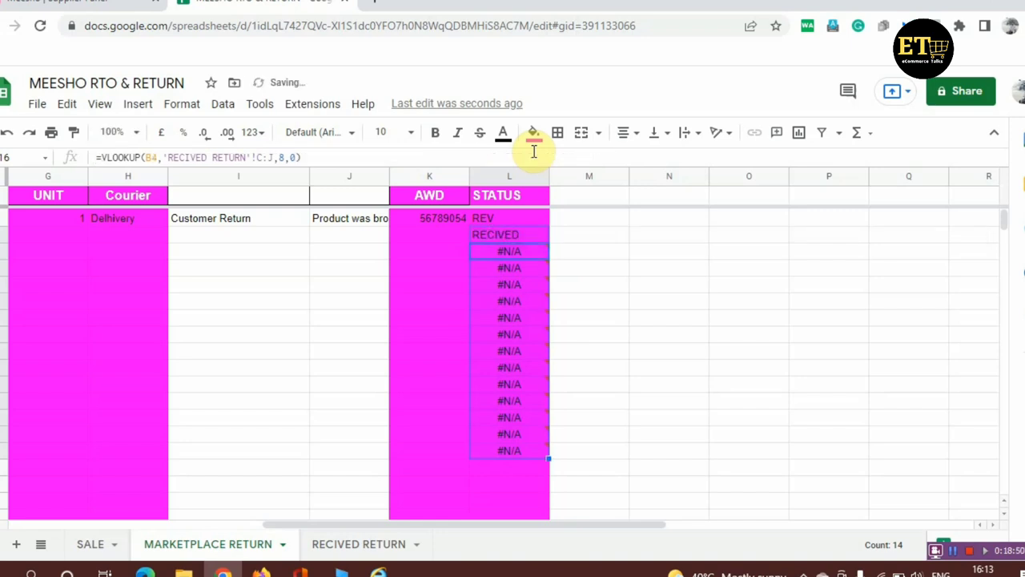
# Fill the blank-safe STATUS lookup formula from L3 down to L17 in the MARKETPLACE RETURN sheet and return to the SALE sheet.
pyautogui.click(506, 233)
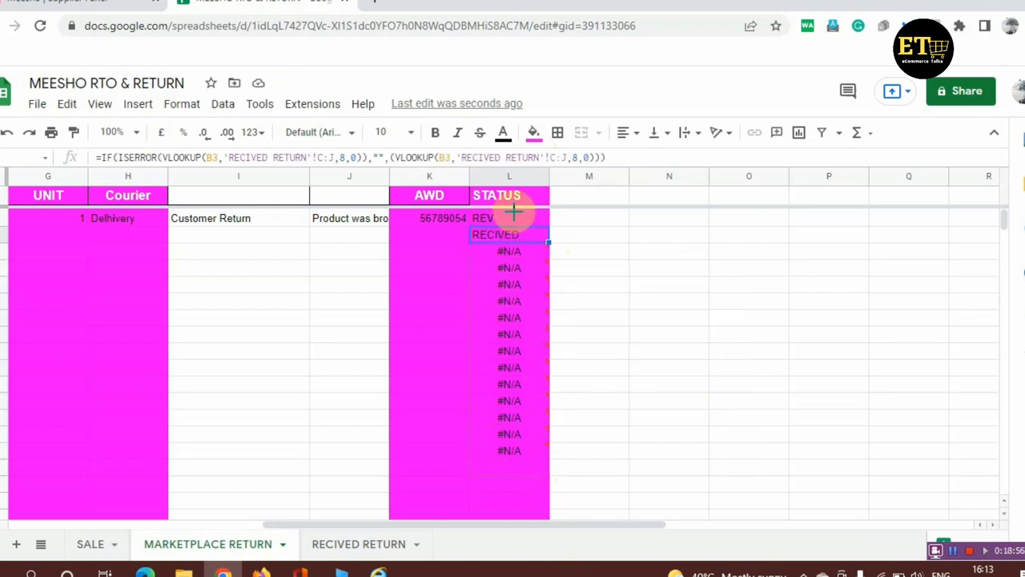
pyautogui.hotkey('ctrl', 'z')
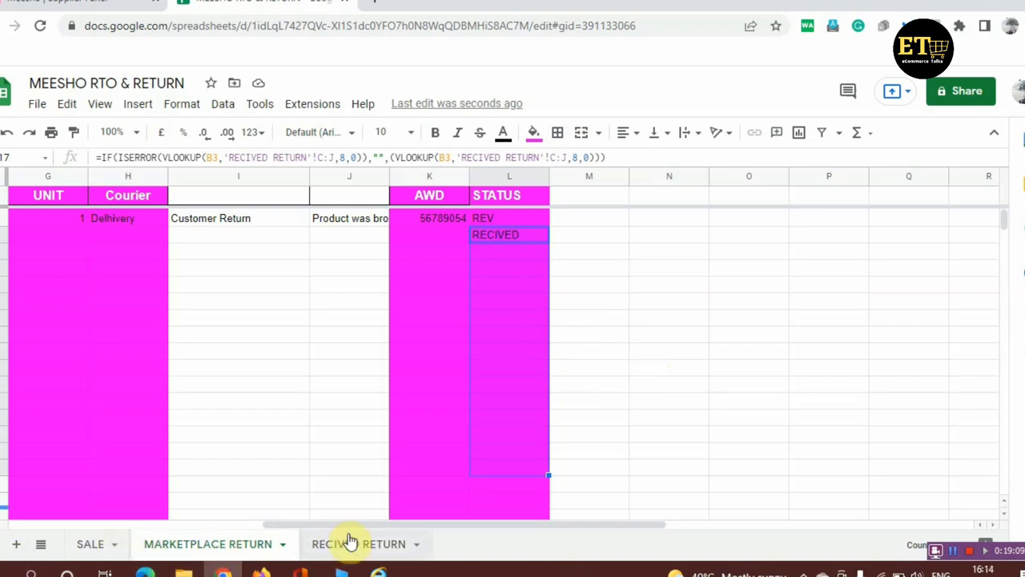
pyautogui.click(80, 544)
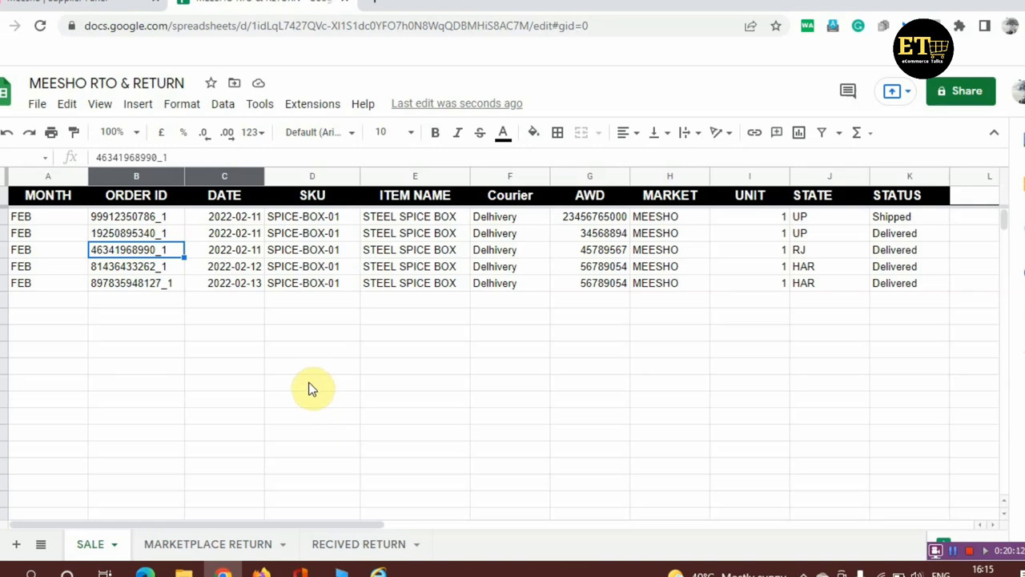
pyautogui.click(969, 552)
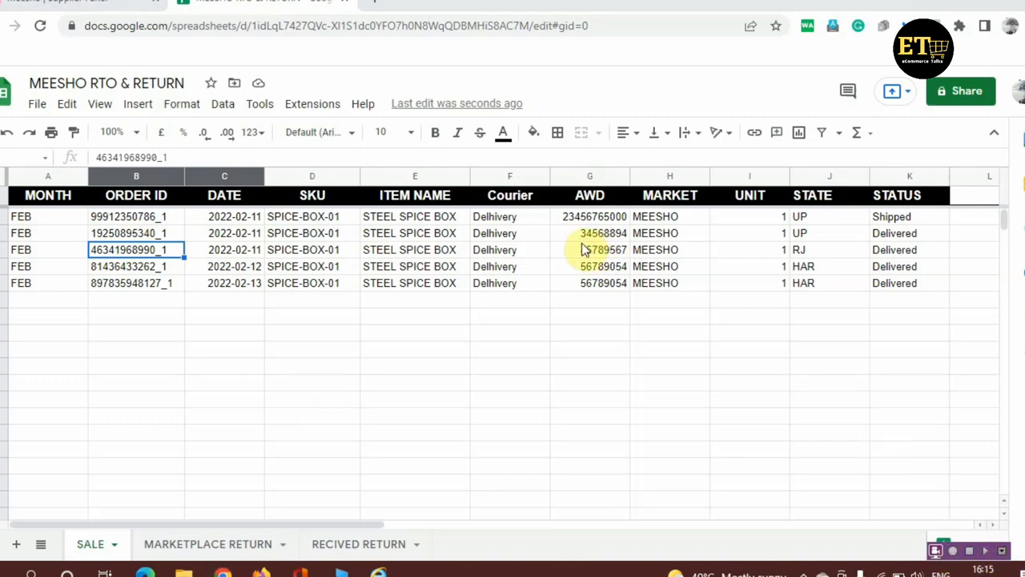